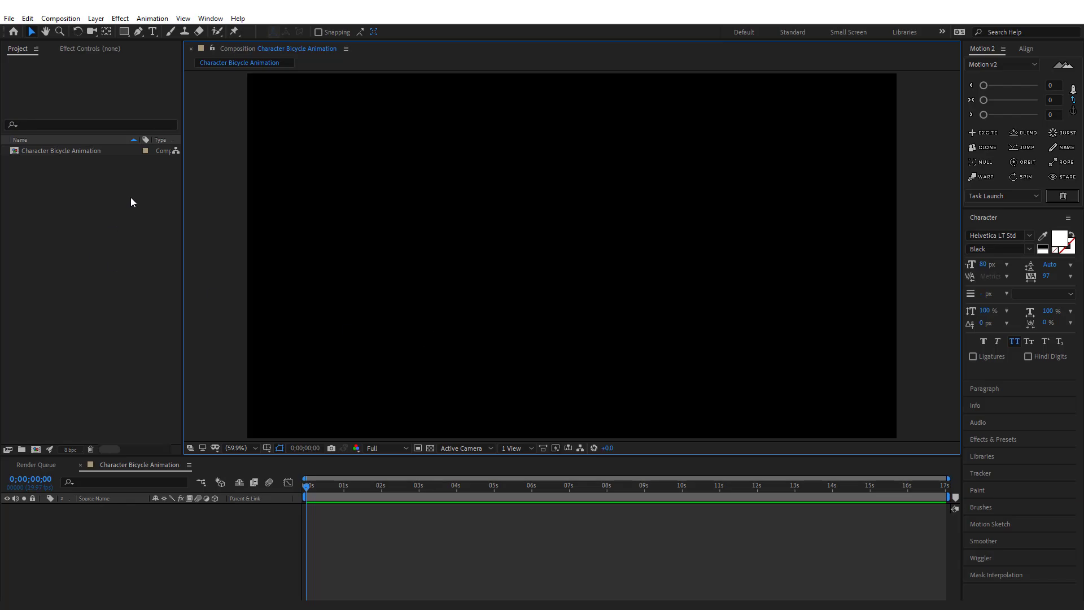
Step: Import Character Bicycle_AE as Composition - Retain Layer Sizes and open the imported composition
double_click(144, 195)
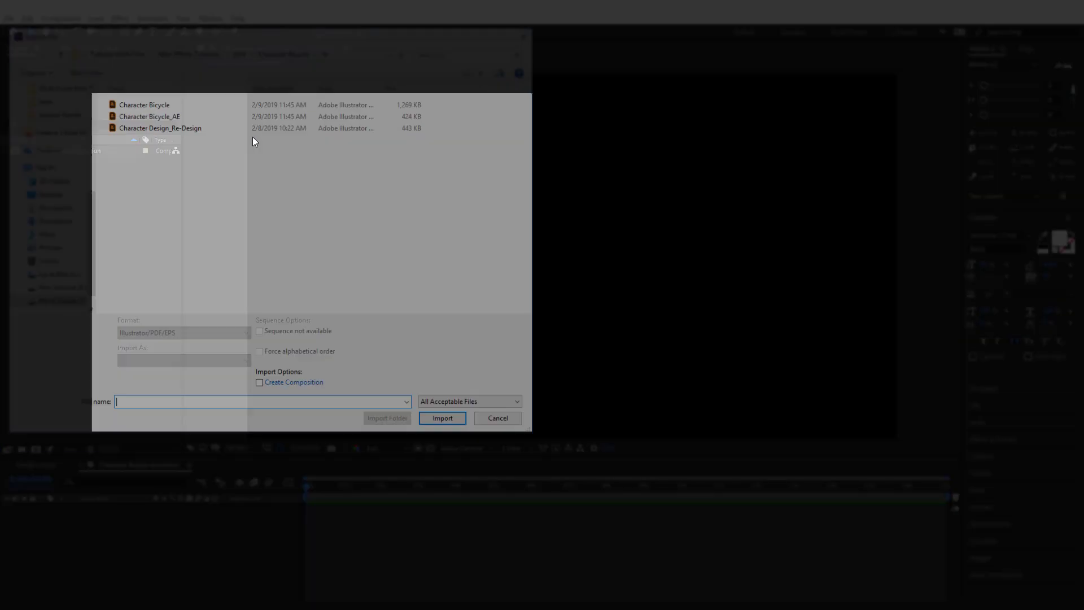
left_click(169, 114)
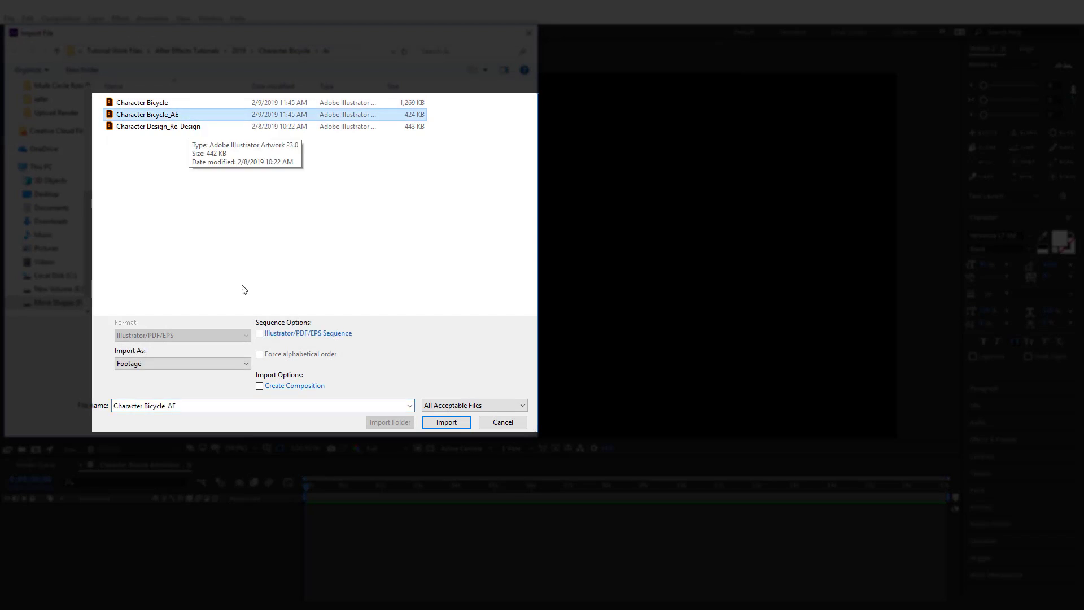
left_click(164, 363)
left_click(157, 384)
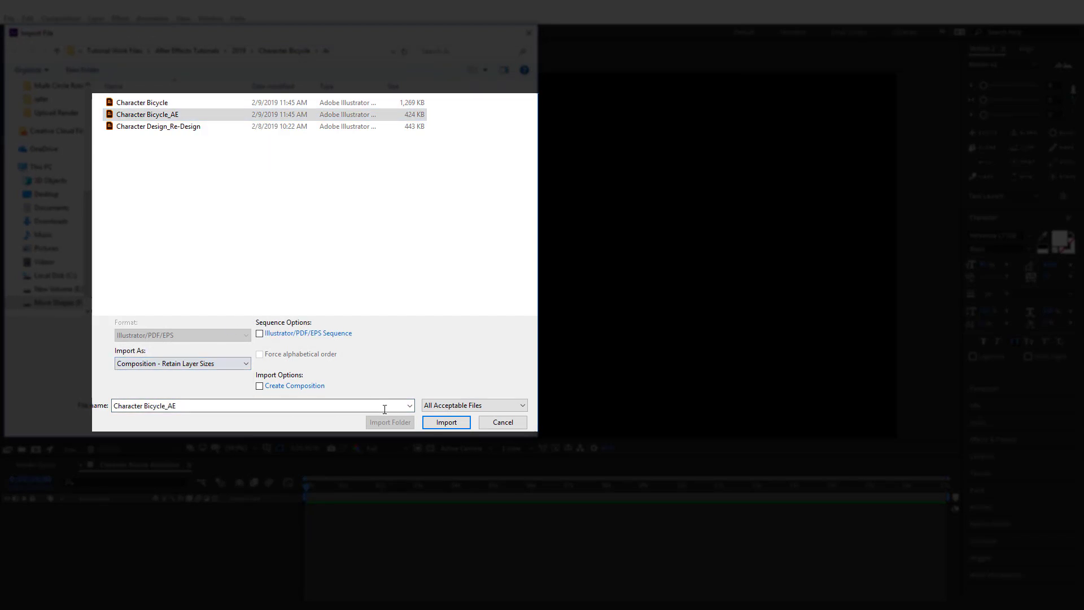
left_click(446, 422)
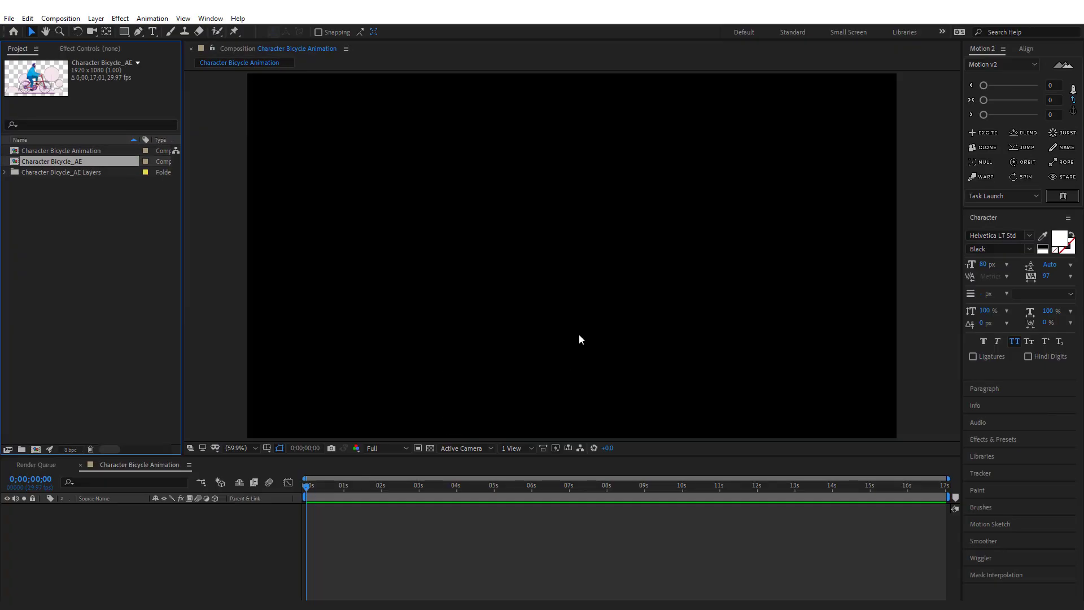
double_click(15, 163)
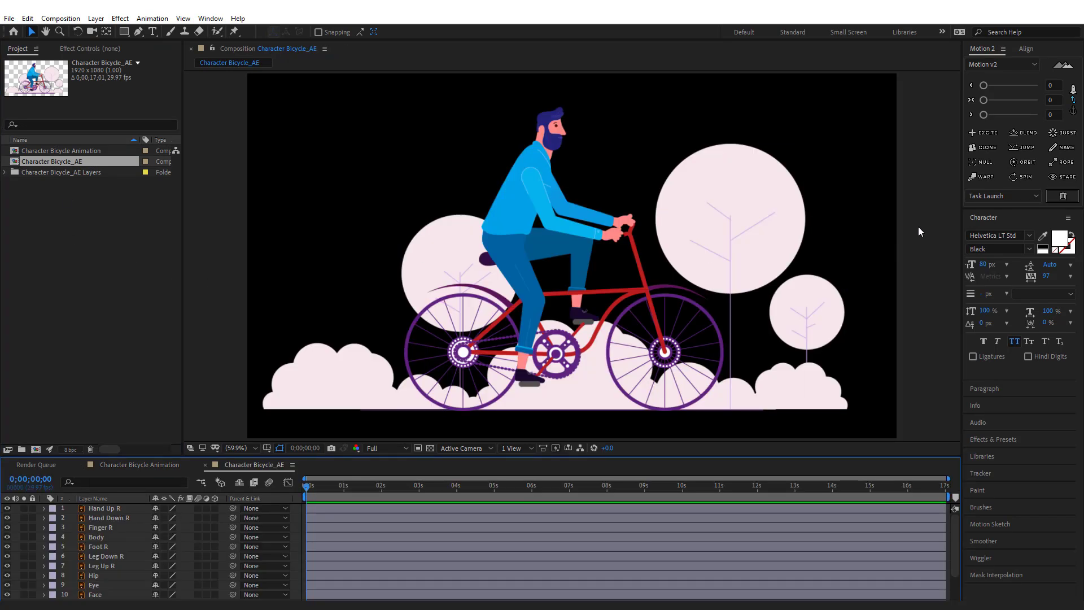
Step: Create a white (FFFFFF) solid layer in the Character Bicycle_AE composition
right_click(934, 216)
mouse_move(960, 223)
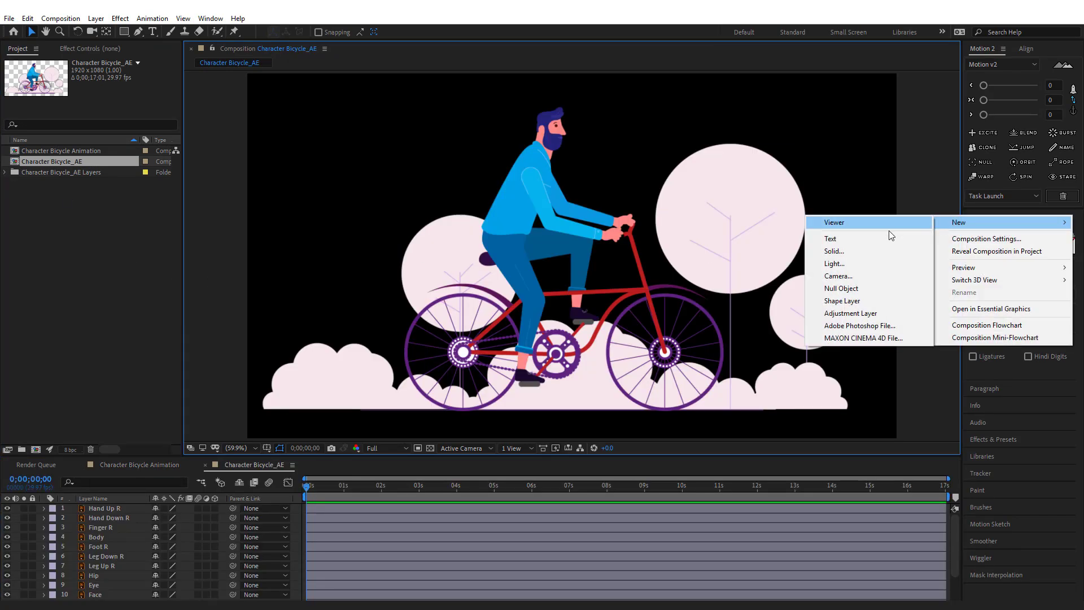
left_click(837, 251)
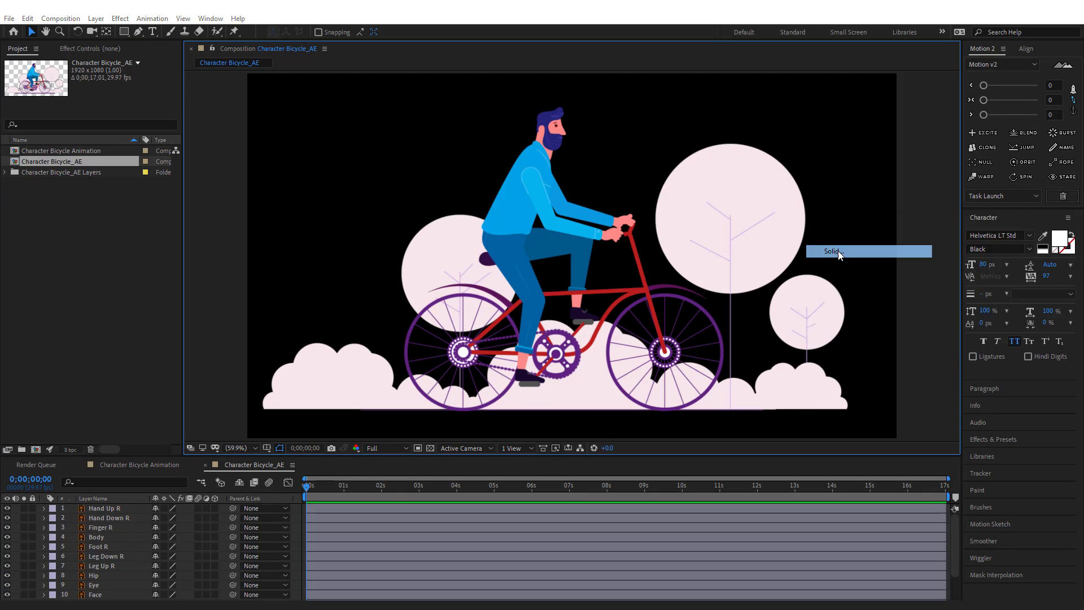
left_click(918, 461)
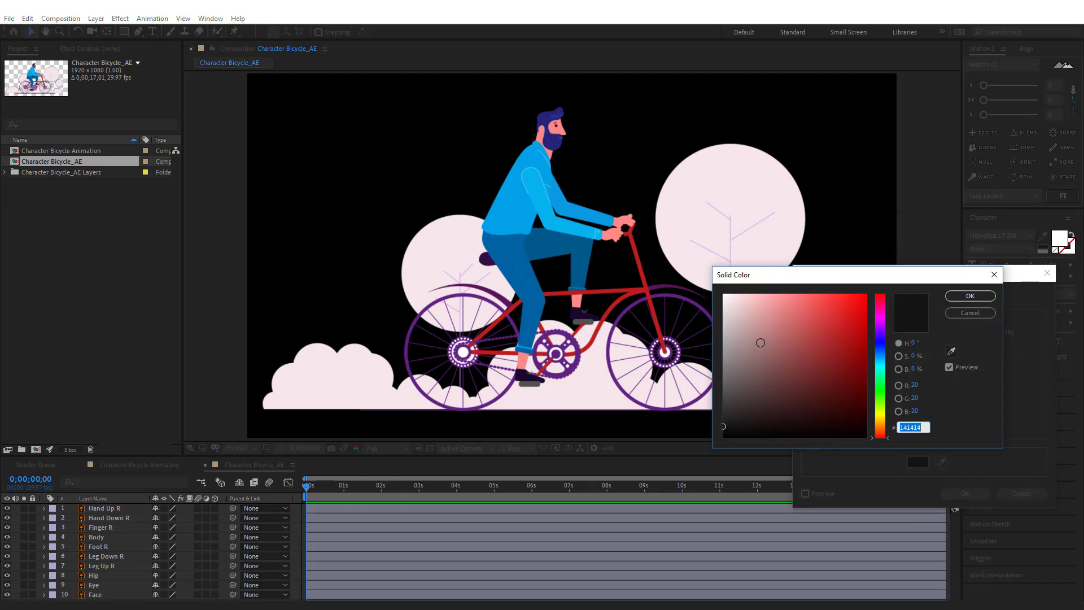
left_click(727, 297)
left_click_drag(726, 297, 718, 288)
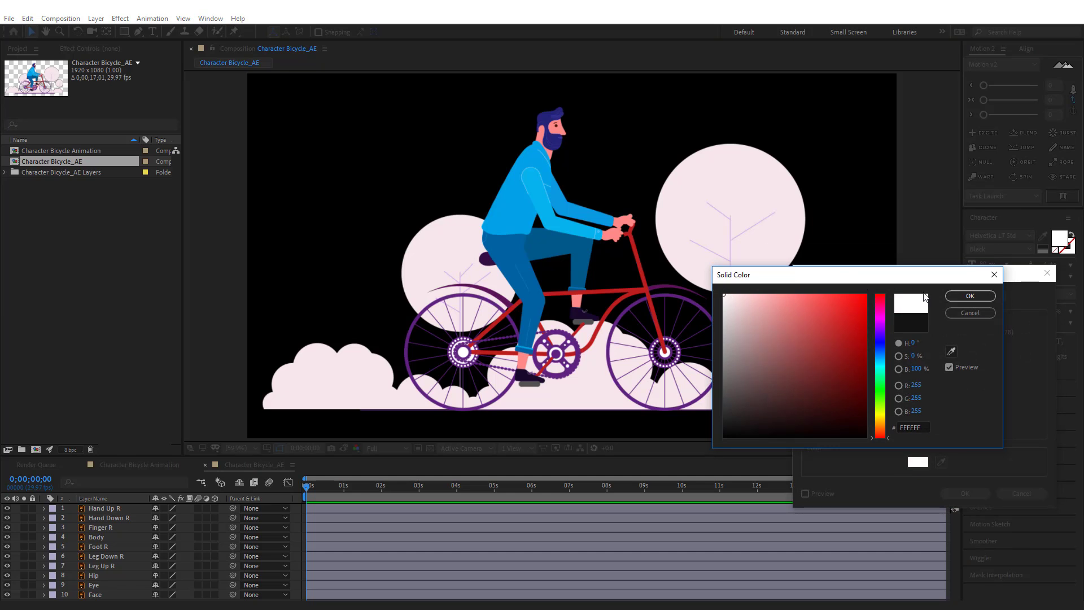
left_click(970, 296)
left_click(960, 494)
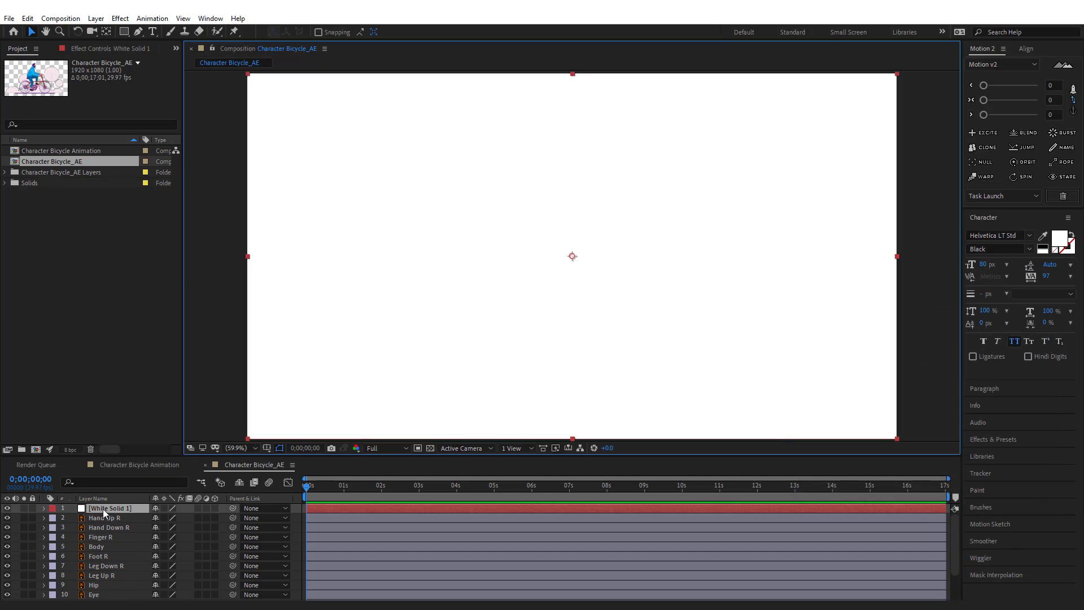
Step: Move the white solid beneath all artwork layers as a background and save the project
left_click_drag(101, 509, 101, 599)
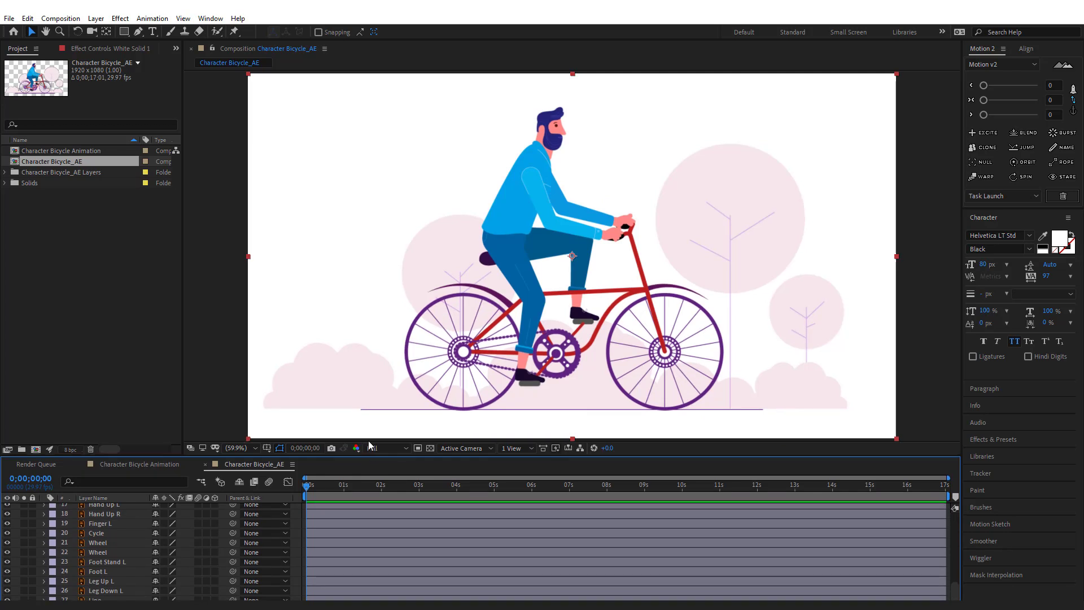
left_click_drag(369, 441, 368, 426)
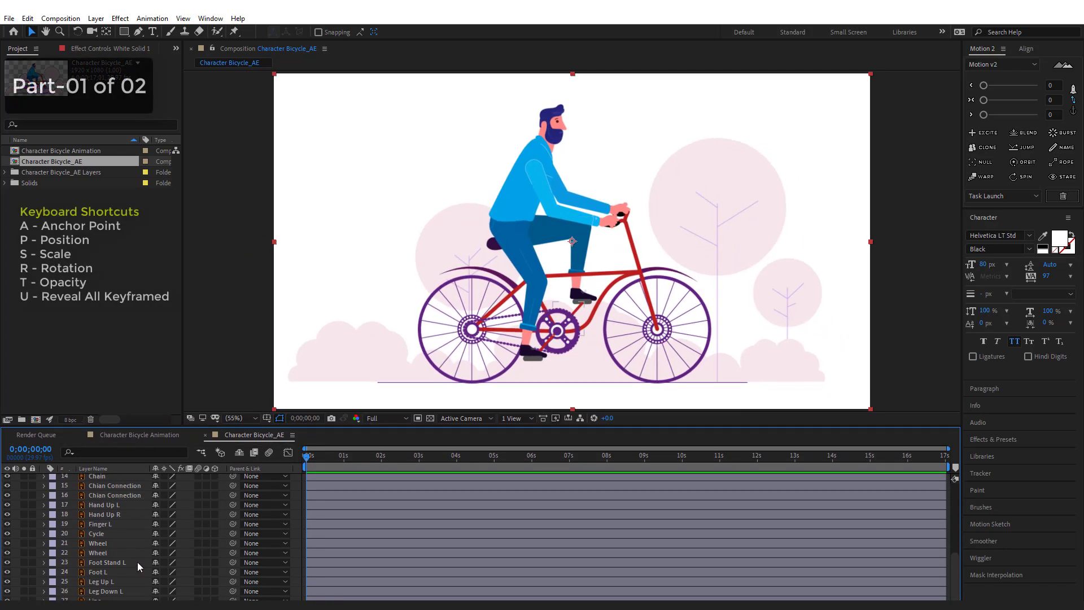
left_click(901, 239)
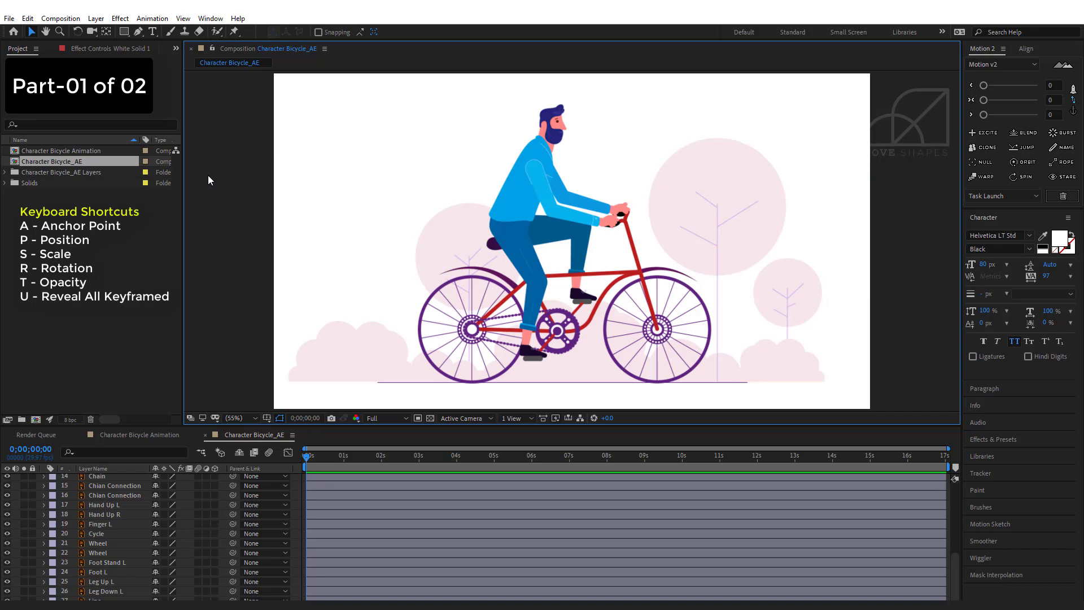
left_click(10, 18)
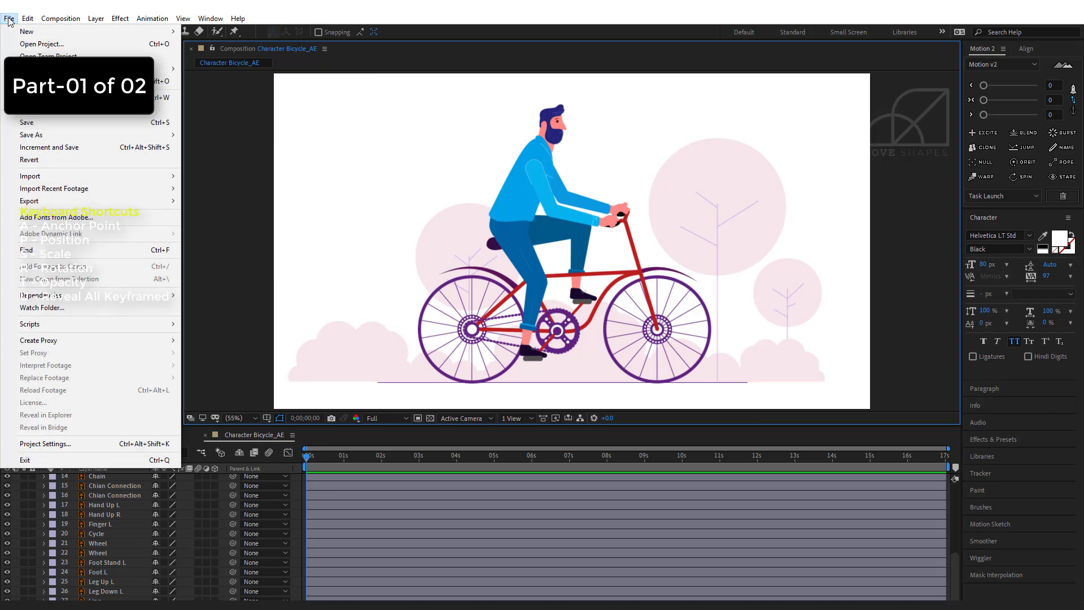
left_click(29, 123)
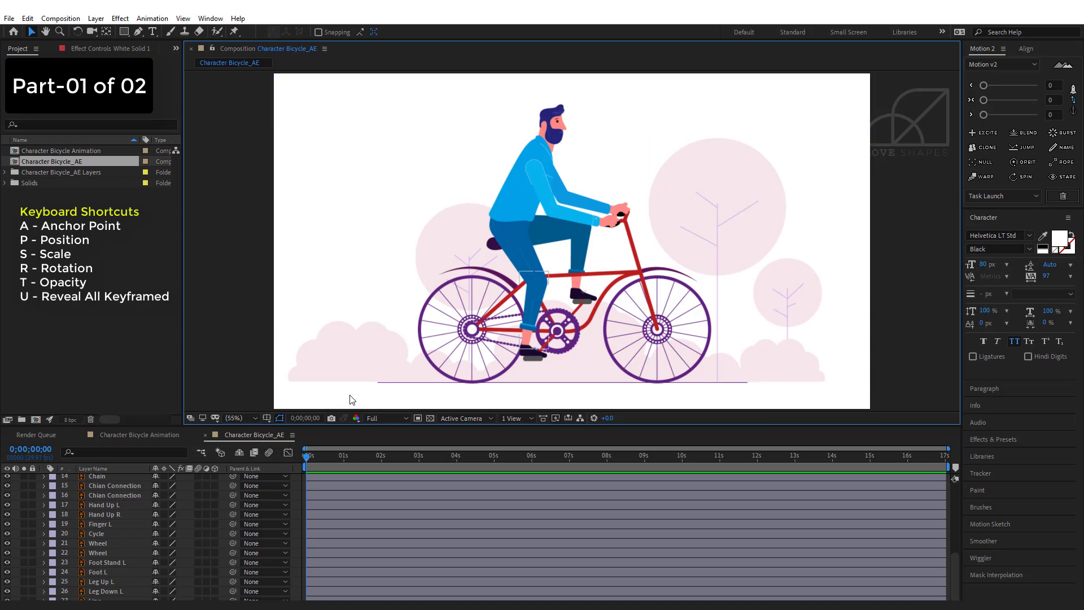
Step: Lower the opacity of the Hand Up R, Hand Down R and Finger R layers to 71%
scroll(119, 497, "up", 5)
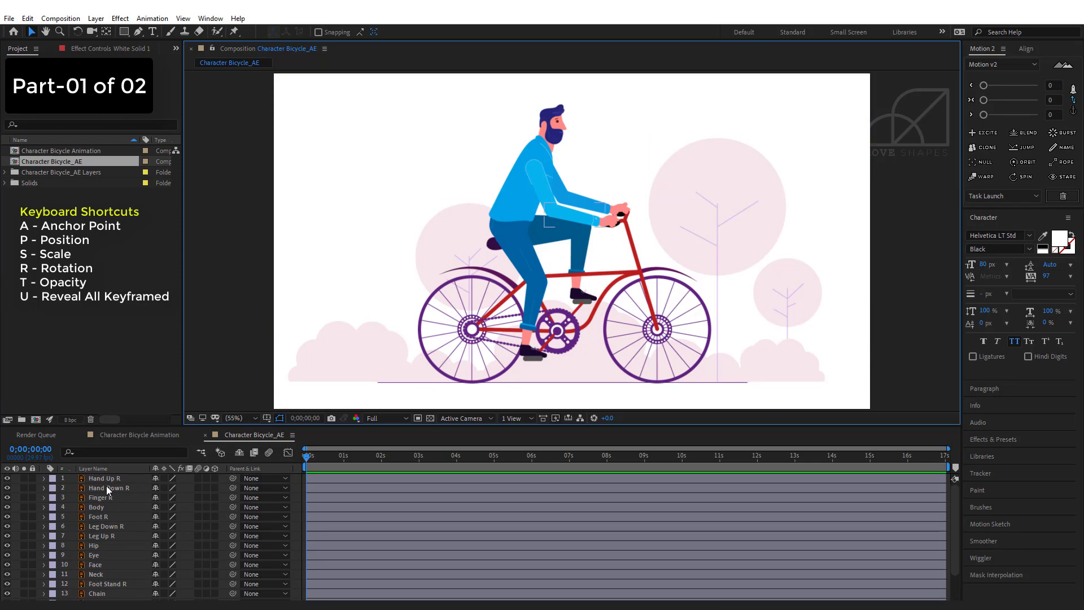
left_click(105, 479)
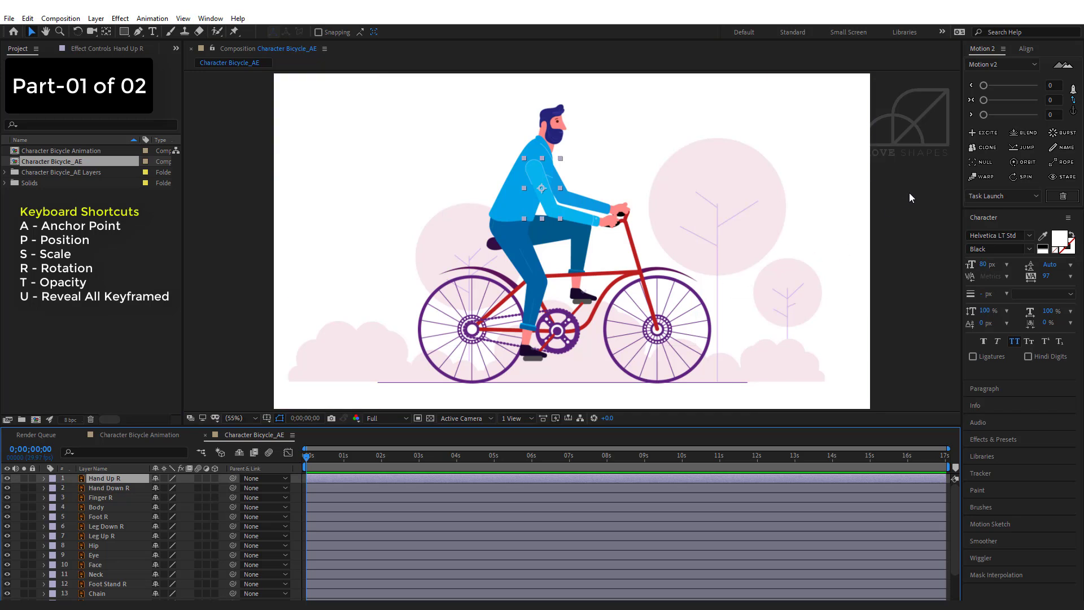
key("period")
key("period")
key("period")
left_click_drag(705, 233, 697, 425)
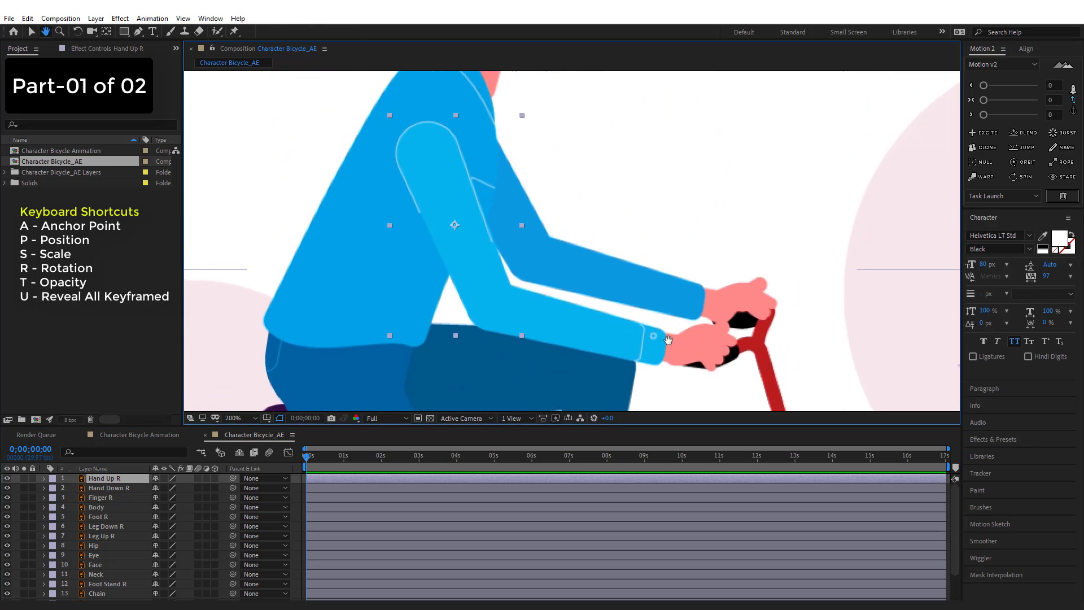
key("v")
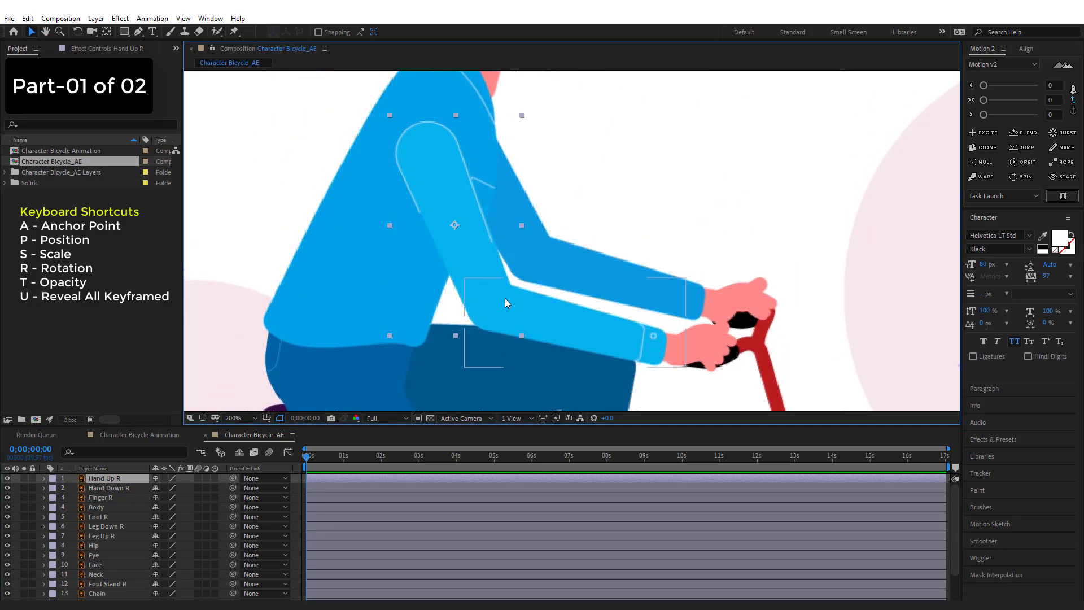
left_click(588, 327, "shift")
left_click(672, 343, "shift")
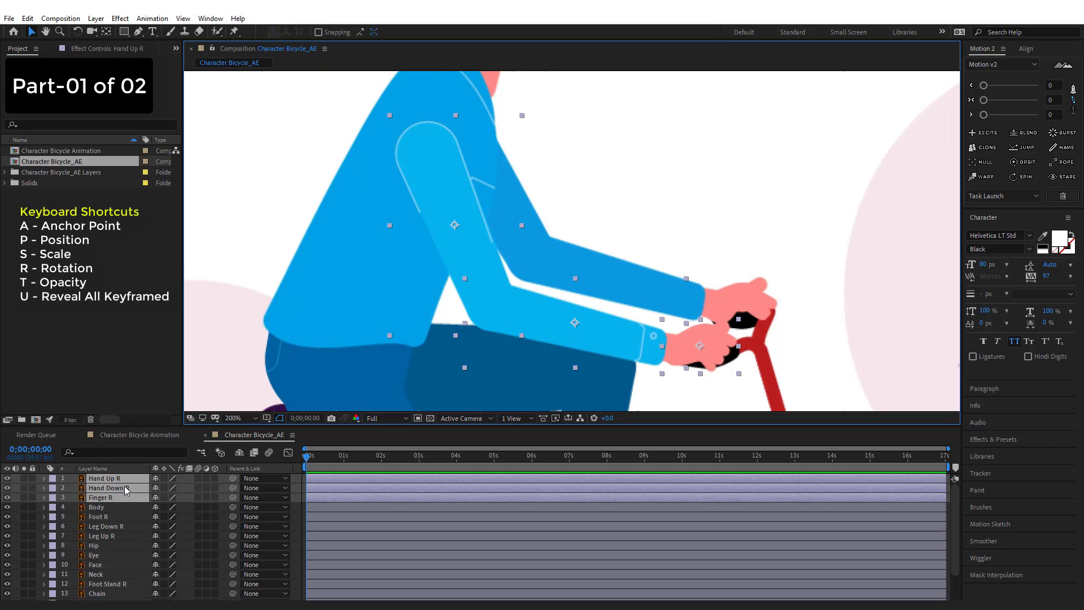
key("t")
left_click_drag(158, 489, 143, 489)
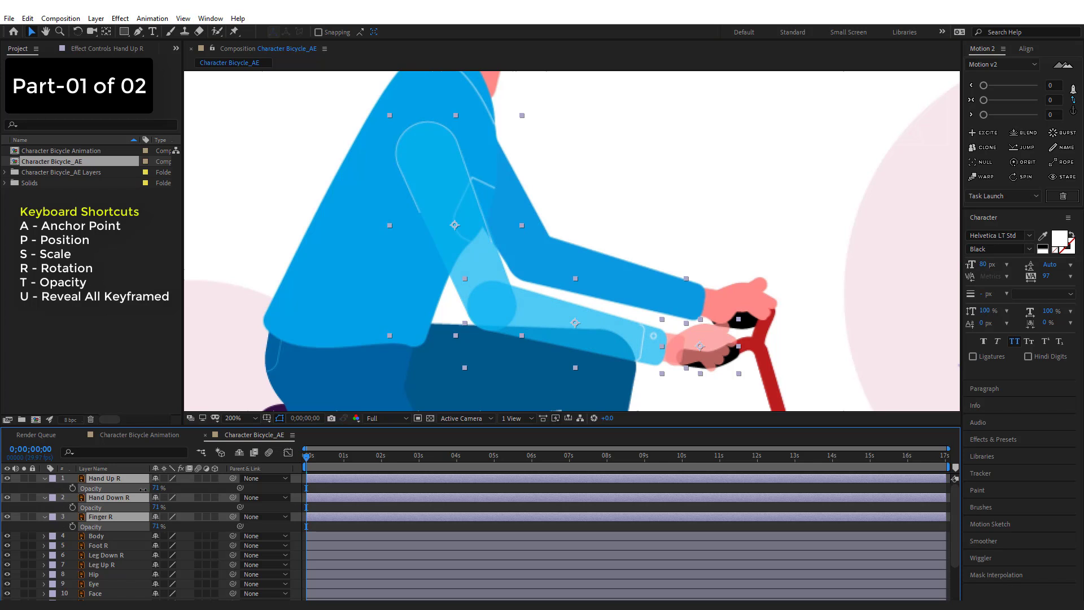
left_click(819, 196)
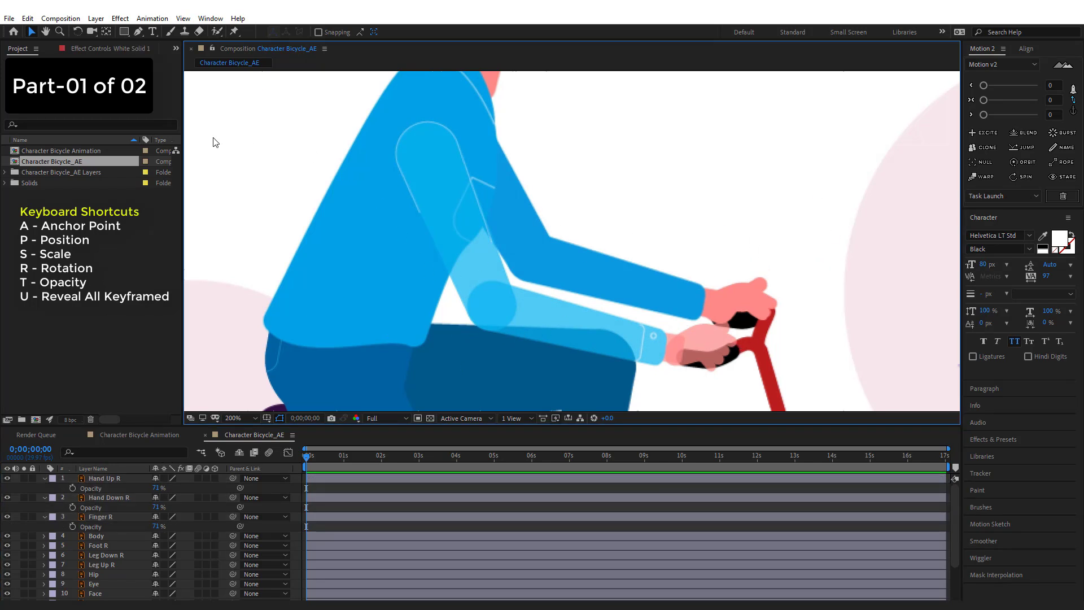
Step: Move the anchor points of Hand Up R, Hand Down R and Finger R to the shoulder, elbow and wrist joints
left_click(108, 32)
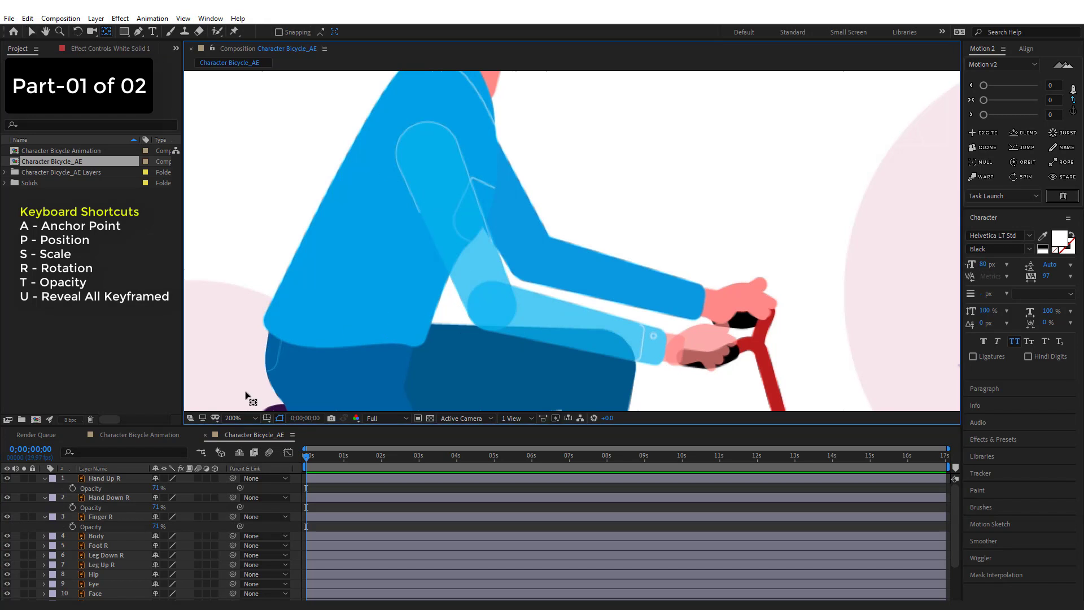
left_click(95, 478)
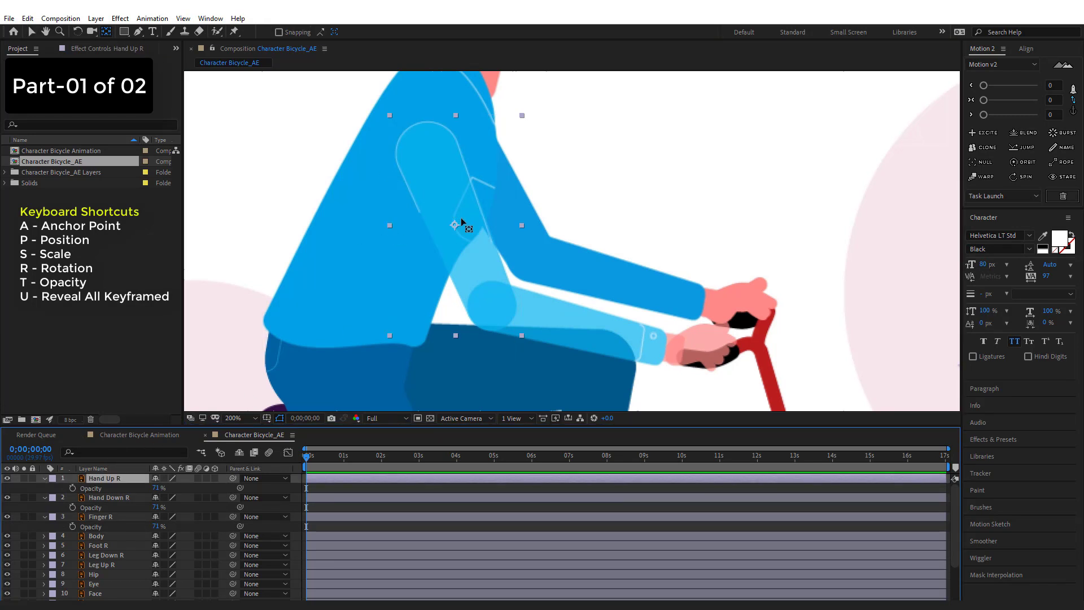
left_click_drag(456, 226, 435, 132)
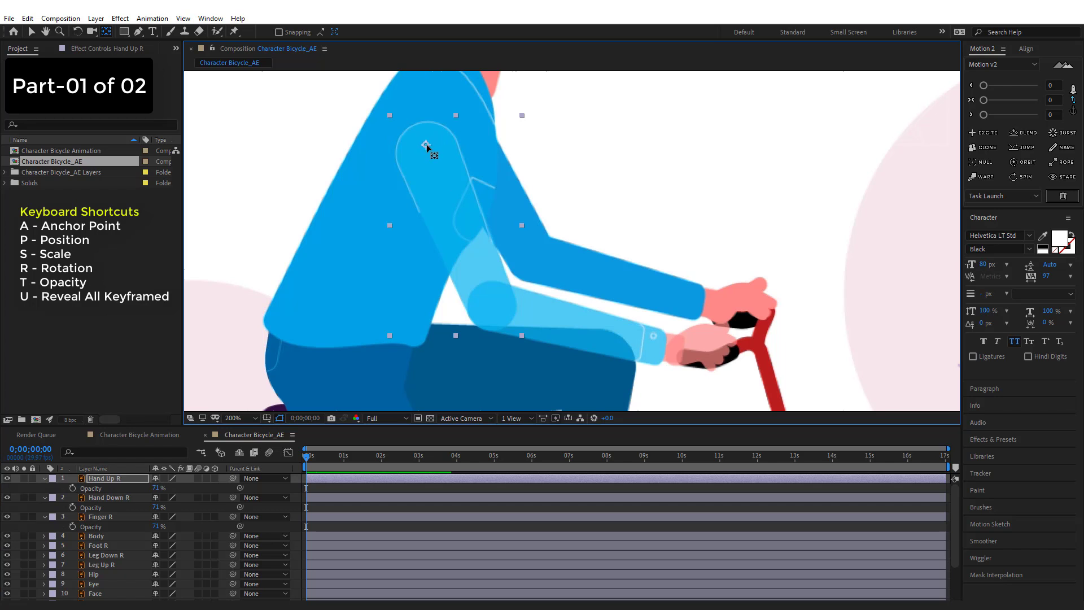
left_click(578, 321)
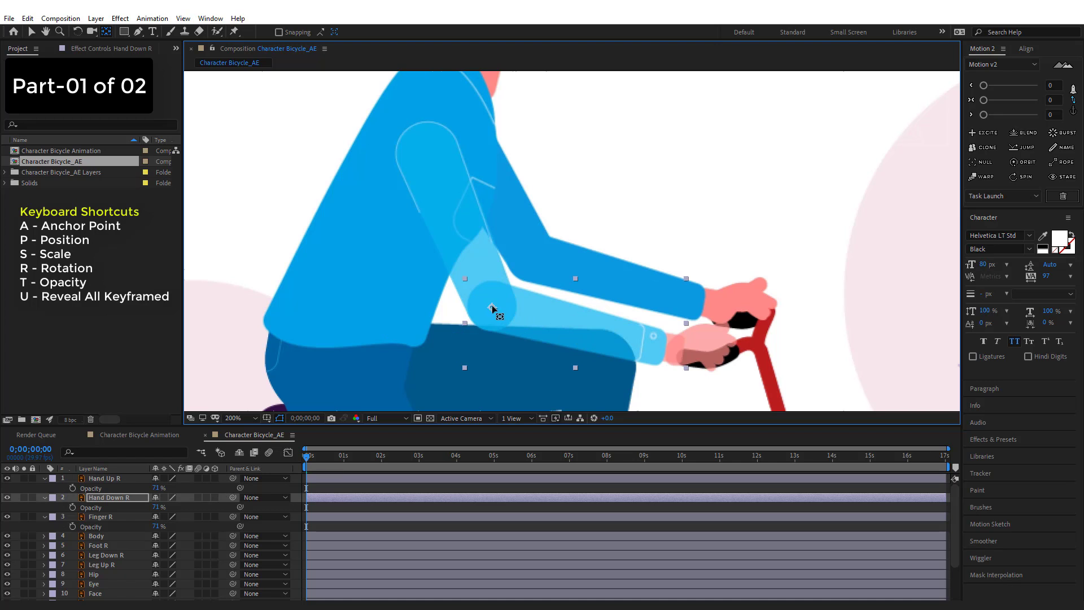
left_click(714, 351)
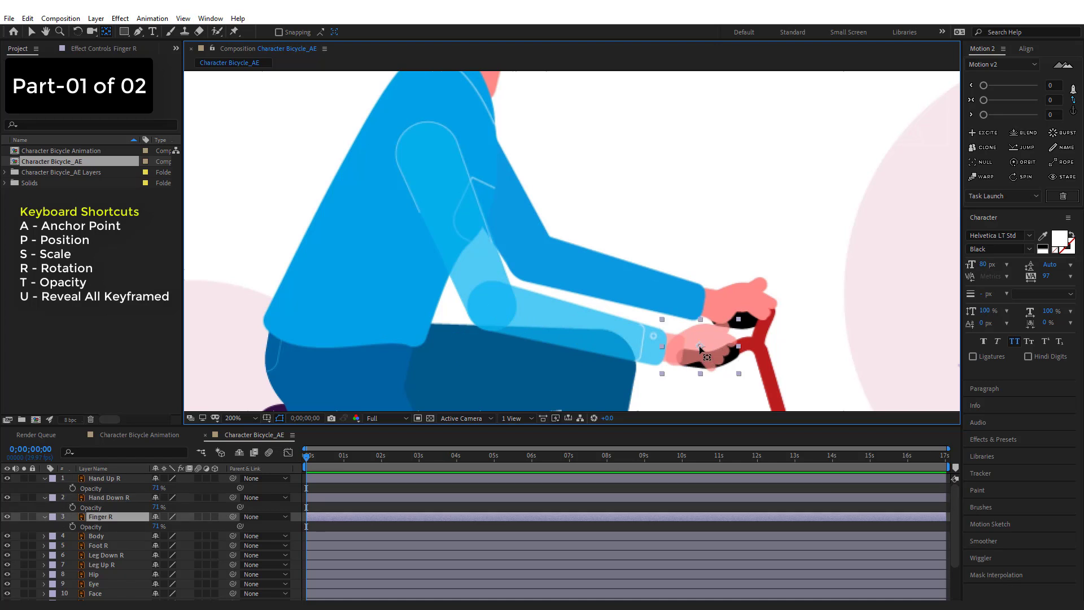
left_click_drag(700, 345, 674, 352)
left_click(32, 32)
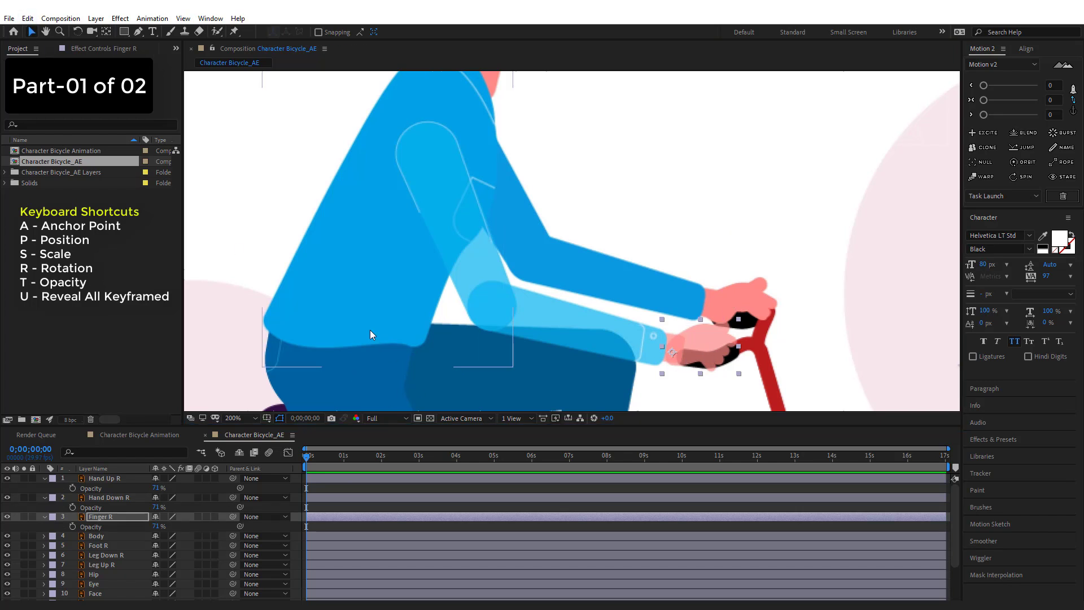
Step: Set the opacity of the three right arm layers to 100% and collapse their properties
left_click(94, 479)
left_click(102, 517, "shift")
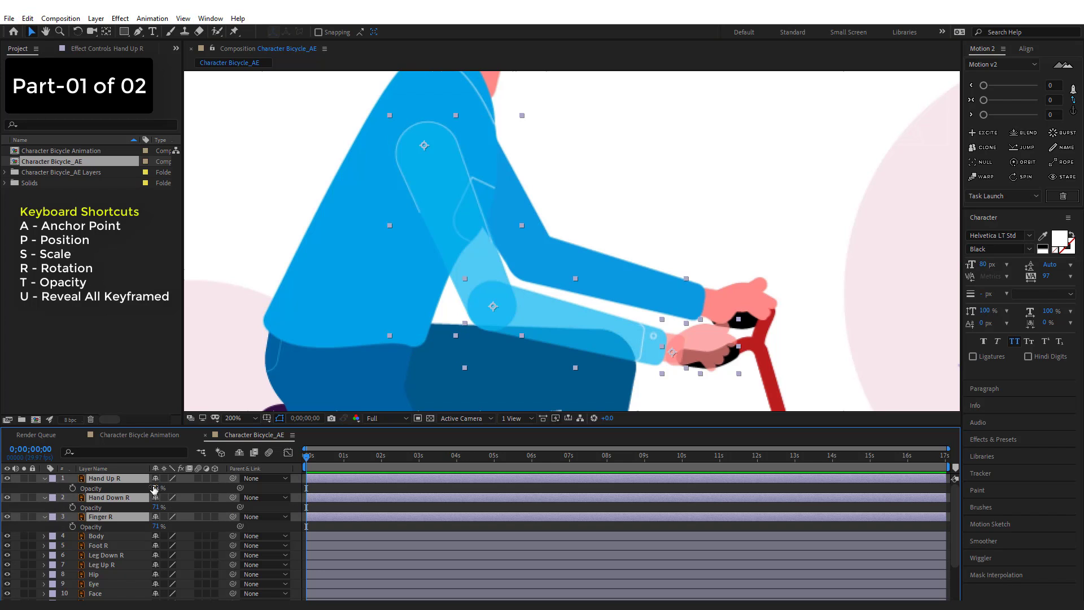
left_click_drag(153, 489, 170, 489)
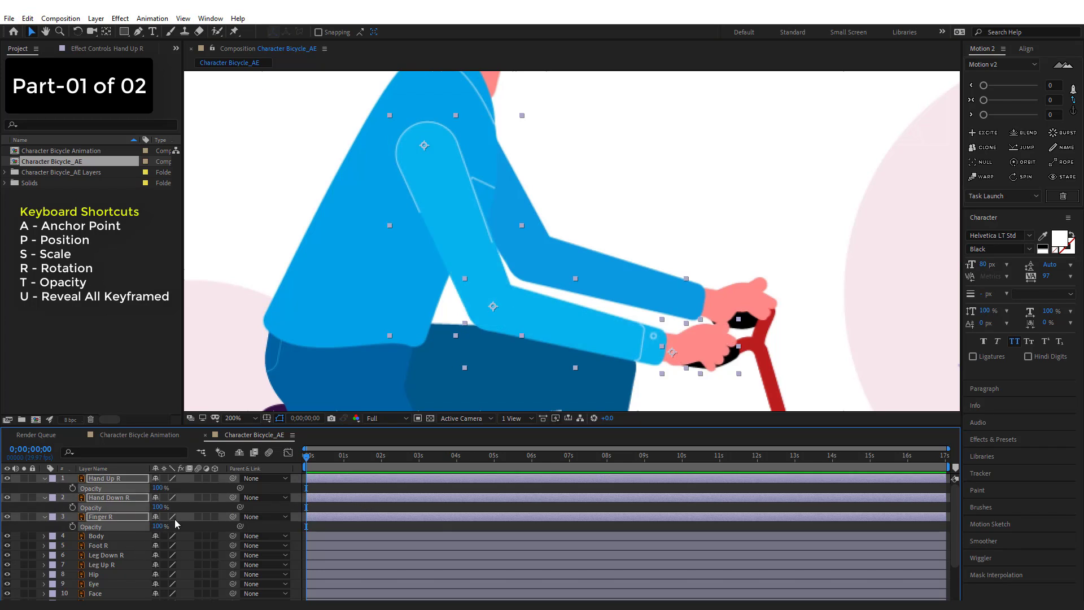
left_click(45, 478)
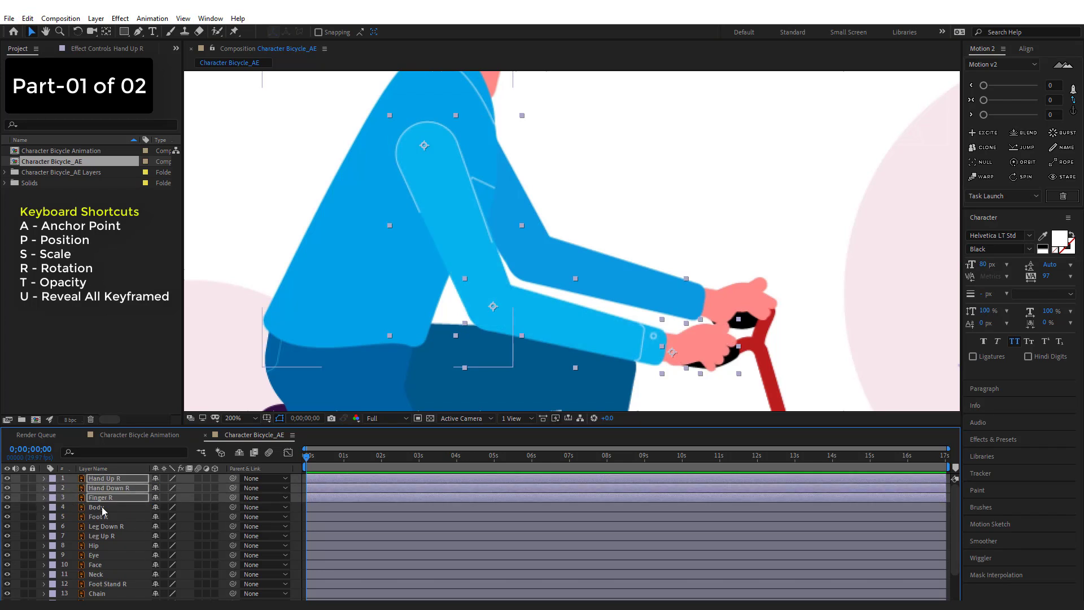
Step: Give the three right arm layers an orange label and lock them
left_click(51, 479)
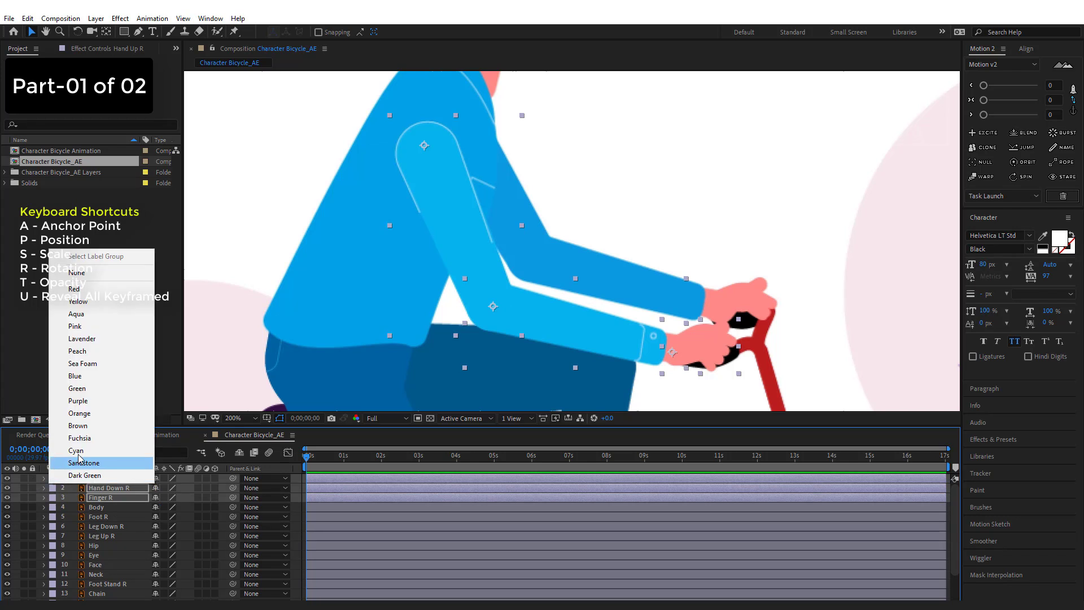
left_click(85, 414)
left_click(32, 478)
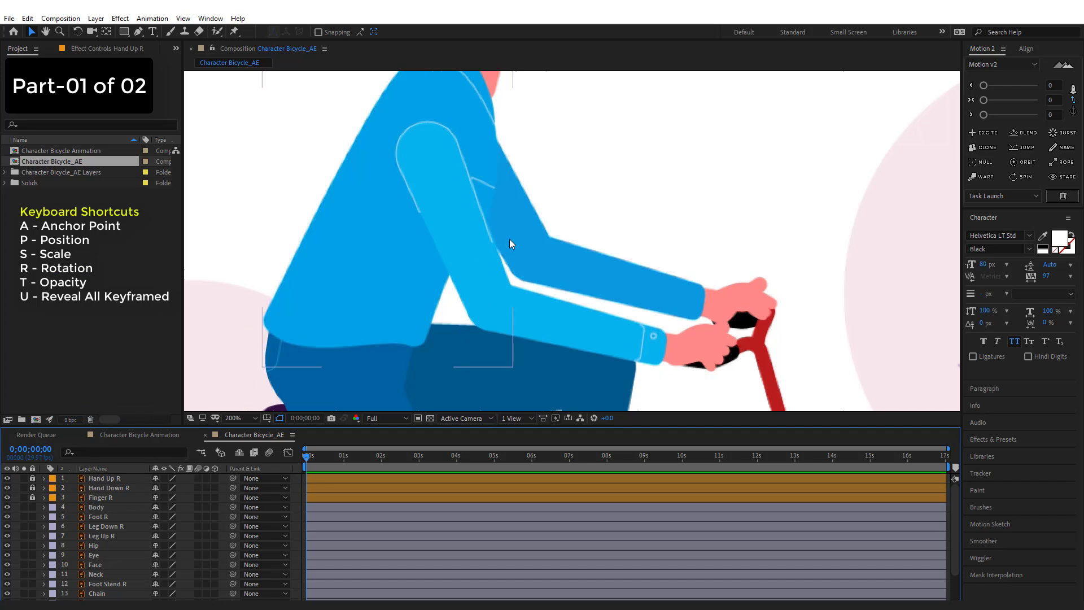
Step: Select the left arm layers Hand Up L, Hand Up R (layer 18) and Finger L and give them an orange label
left_click(535, 215)
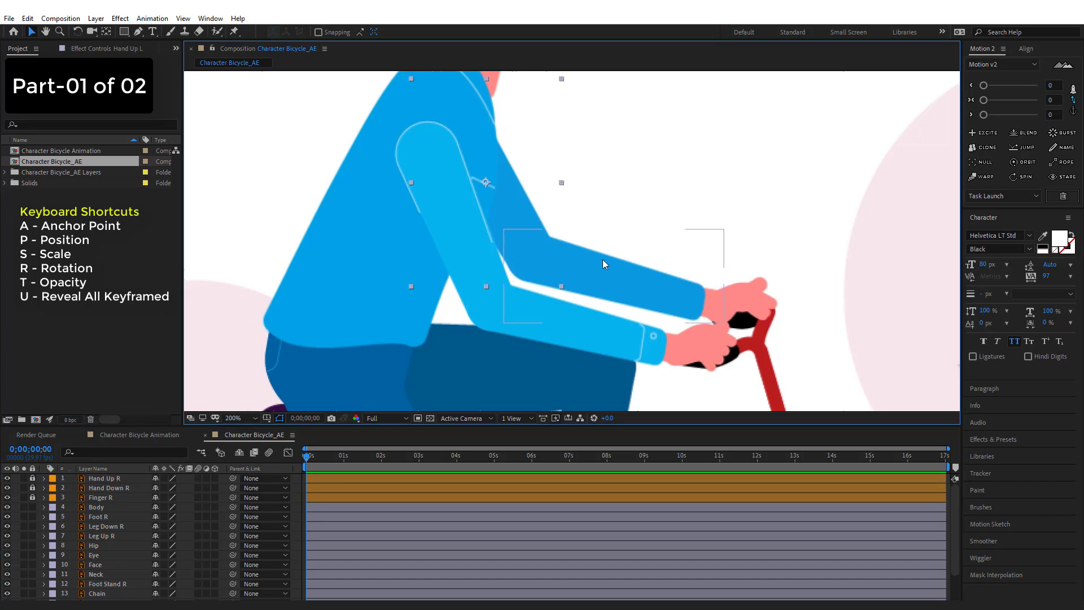
left_click(642, 279, "shift")
left_click(745, 299, "shift")
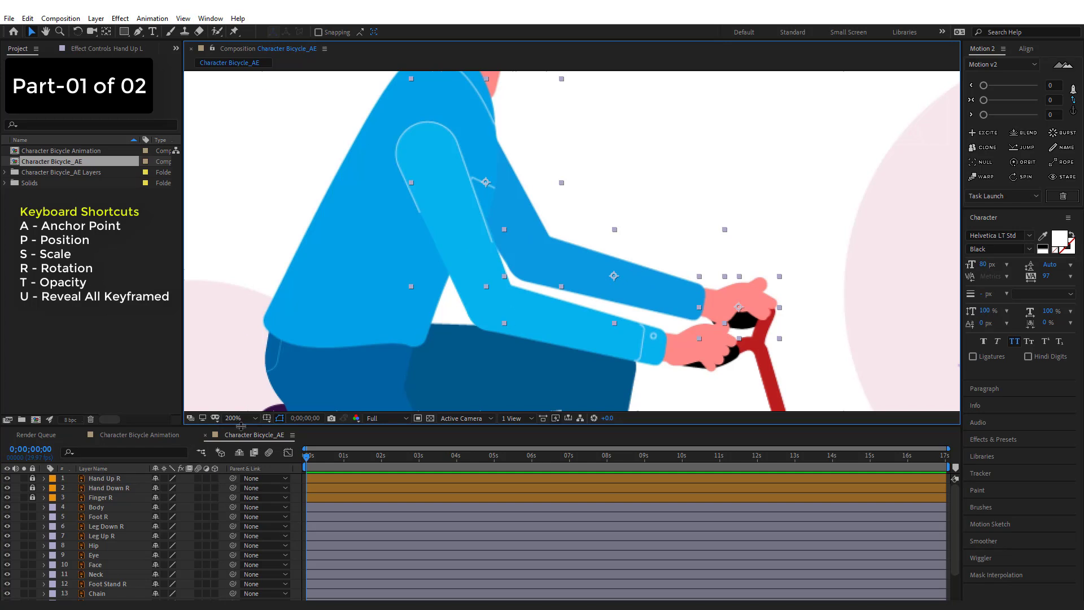
left_click_drag(241, 426, 237, 326)
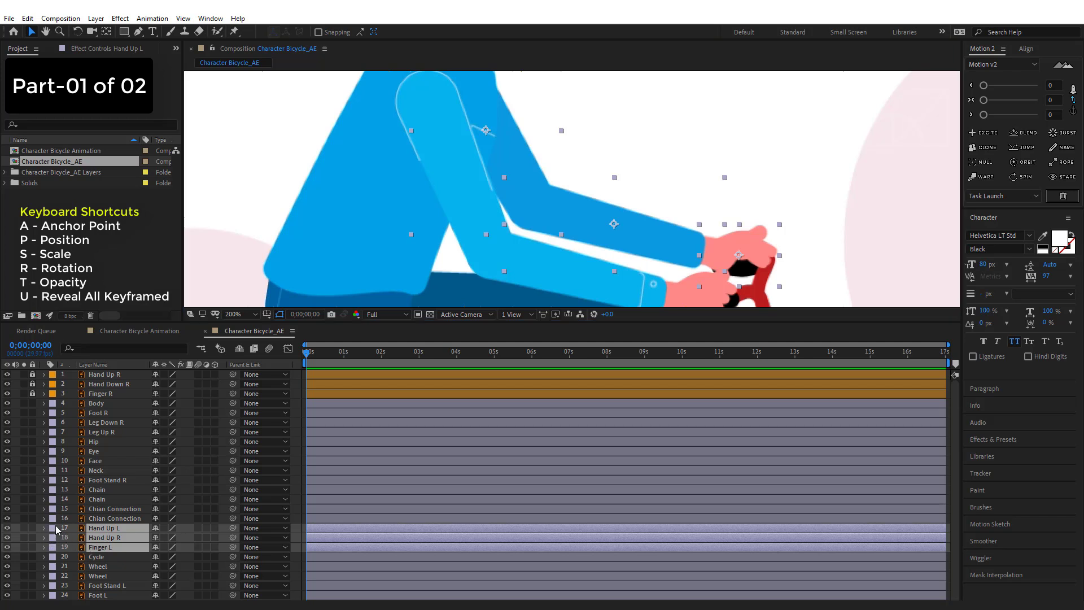
left_click(53, 529)
left_click(79, 463)
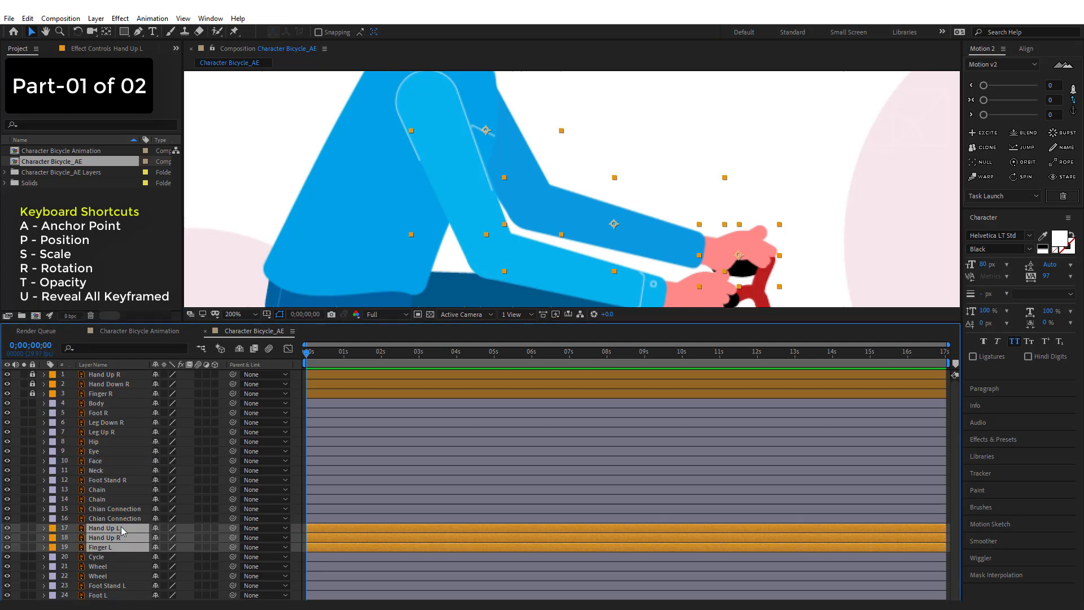
Step: Lower the opacity of the three left arm layers to 67%
key("t")
left_click_drag(156, 537, 138, 540)
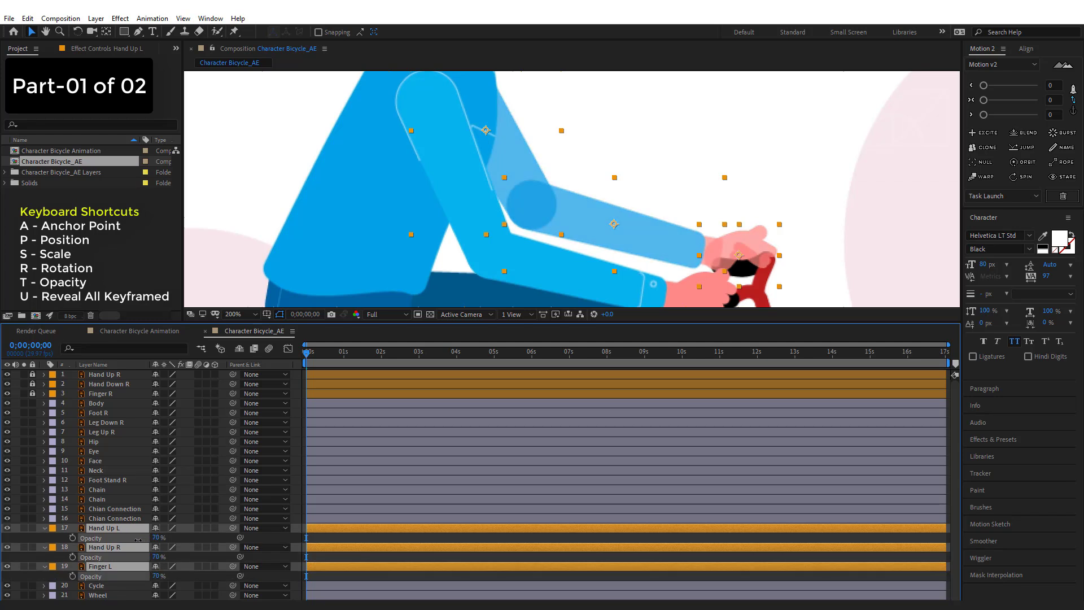
key("h")
left_click_drag(656, 194, 674, 244)
key("v")
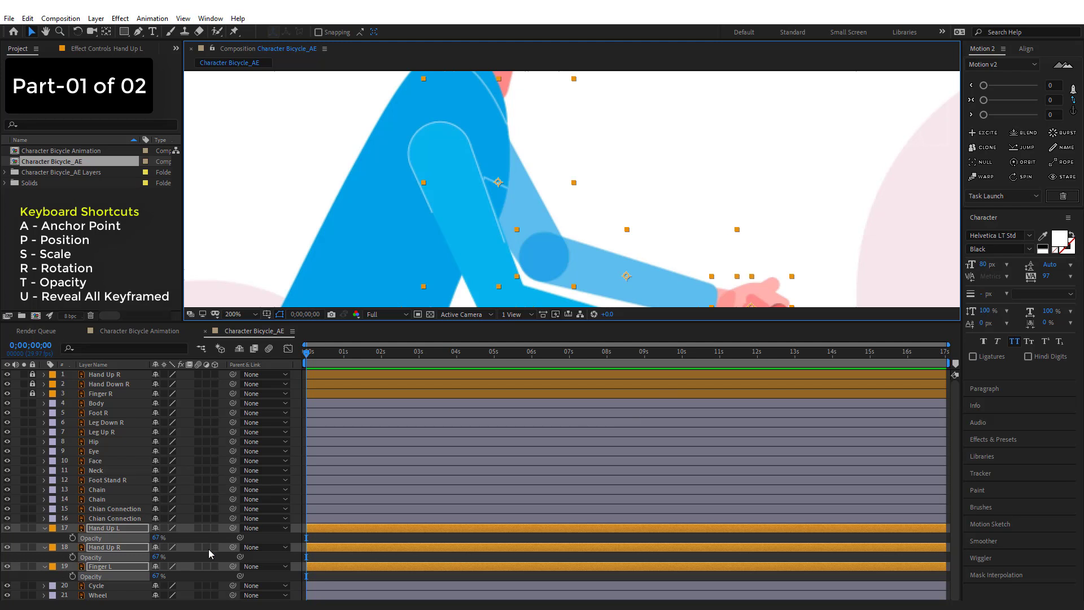
left_click(334, 537)
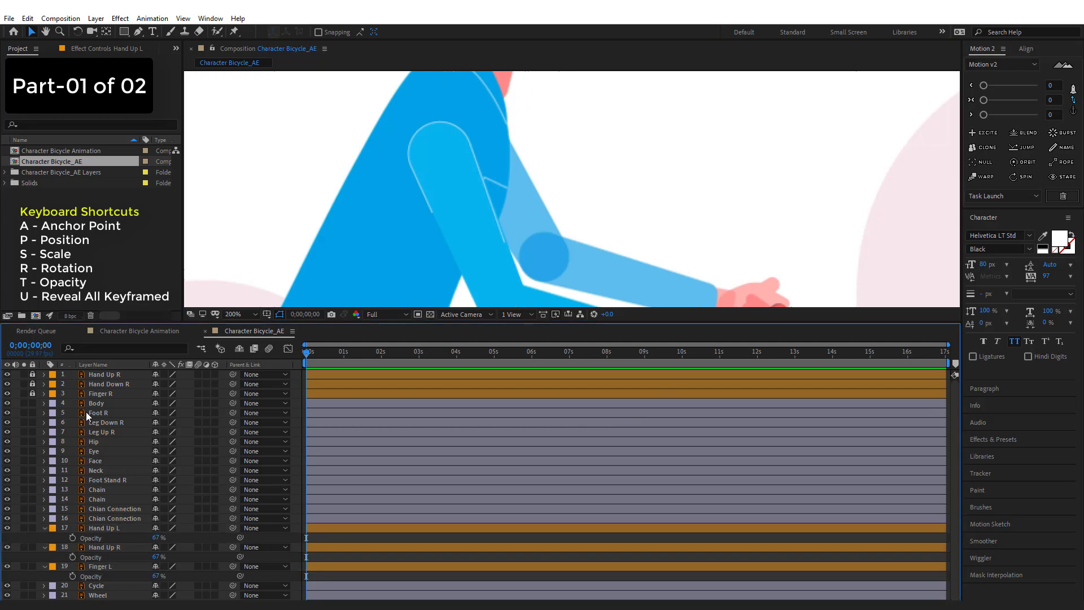
Step: Hide the Body layer and move the anchor point of Hand Up L to the shoulder joint
left_click(67, 405)
left_click(7, 403)
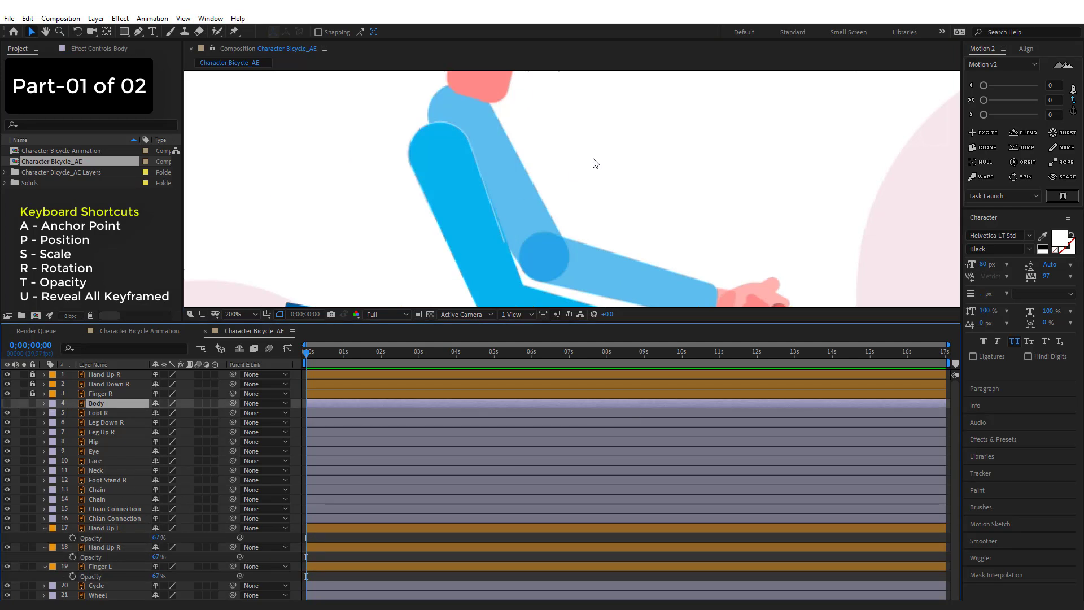
left_click(100, 528)
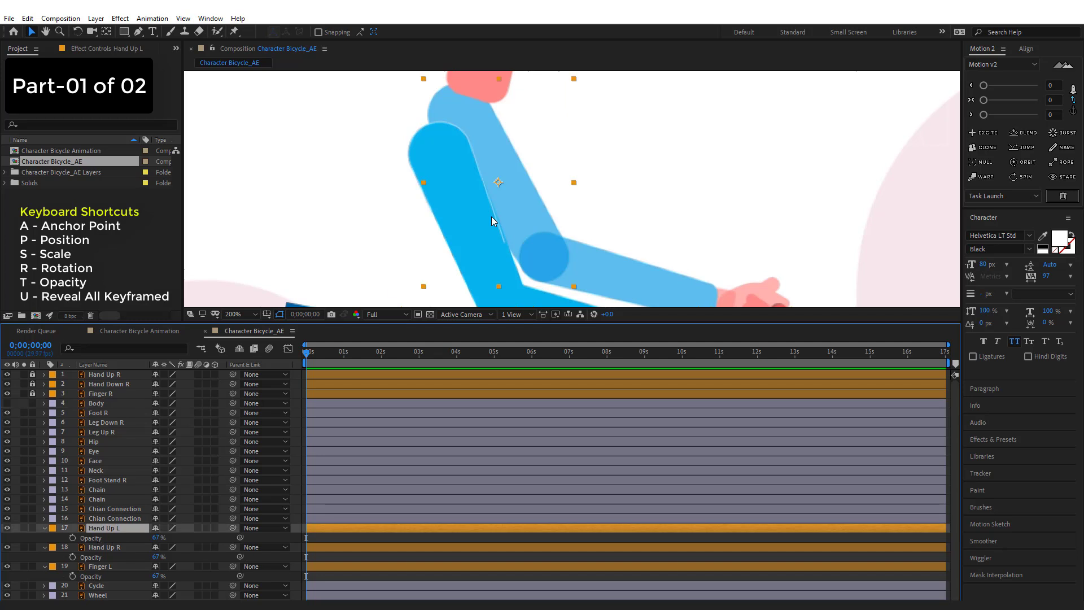
left_click(104, 34)
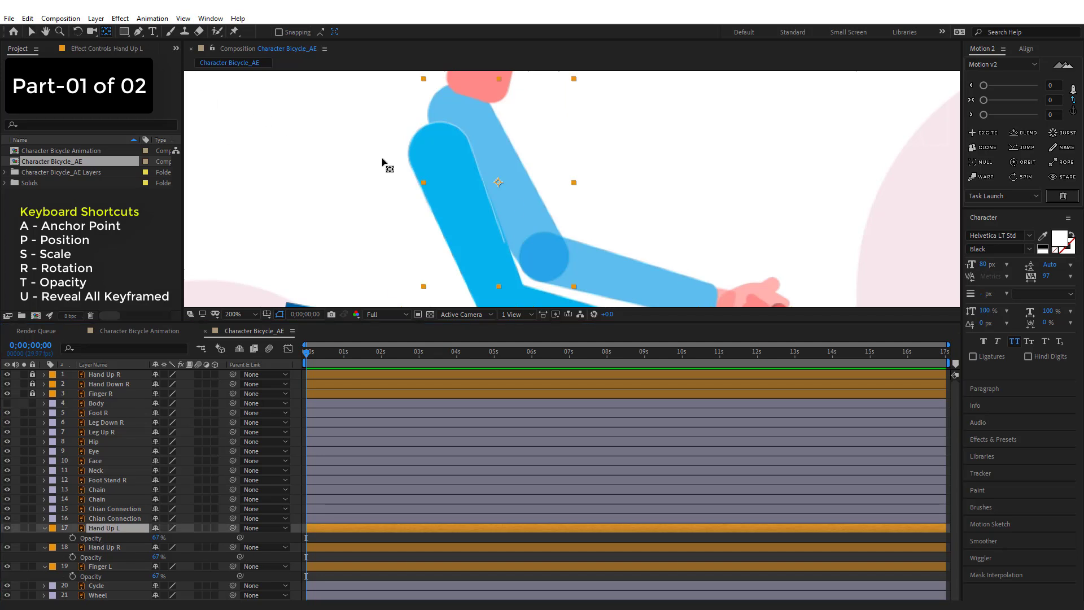
left_click_drag(498, 184, 464, 115)
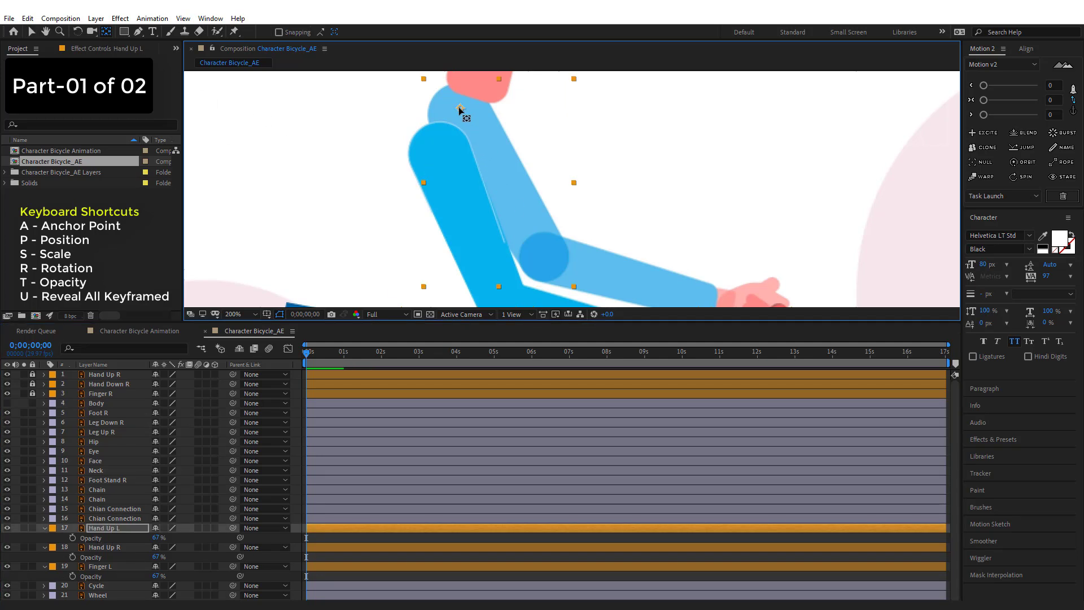
Step: Move the anchor points of the left forearm layer and Finger L to the elbow and wrist joints
left_click(621, 274)
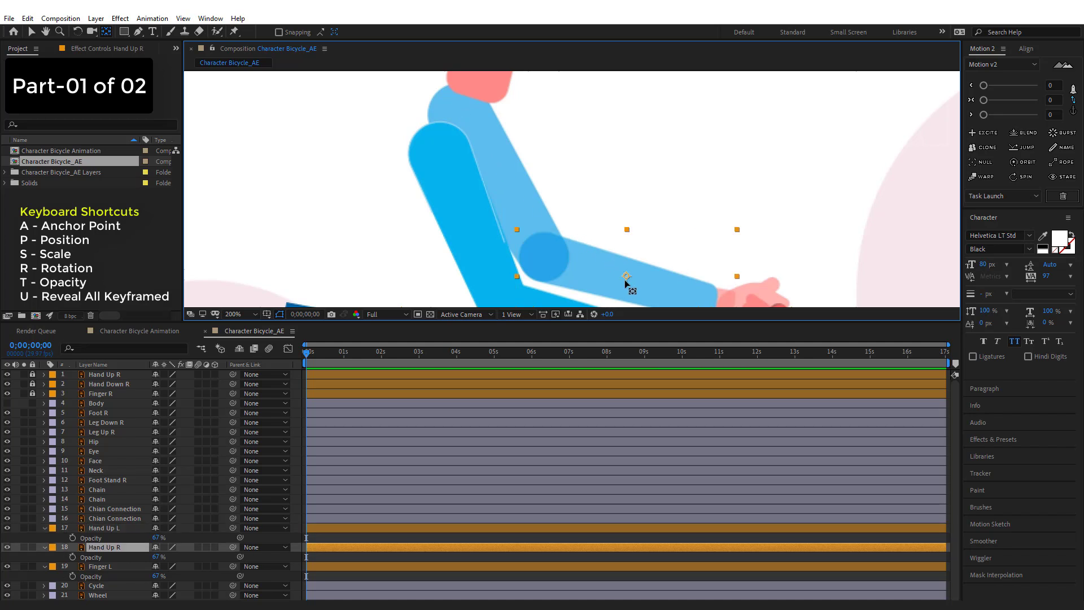
left_click_drag(625, 281, 545, 259)
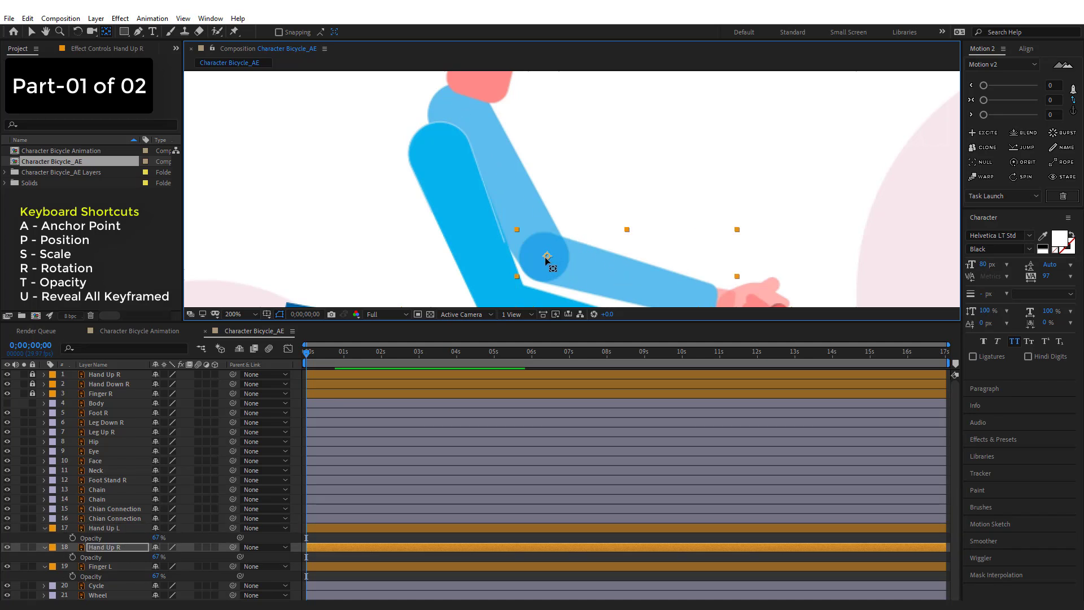
left_click_drag(773, 250, 657, 192)
left_click(658, 240)
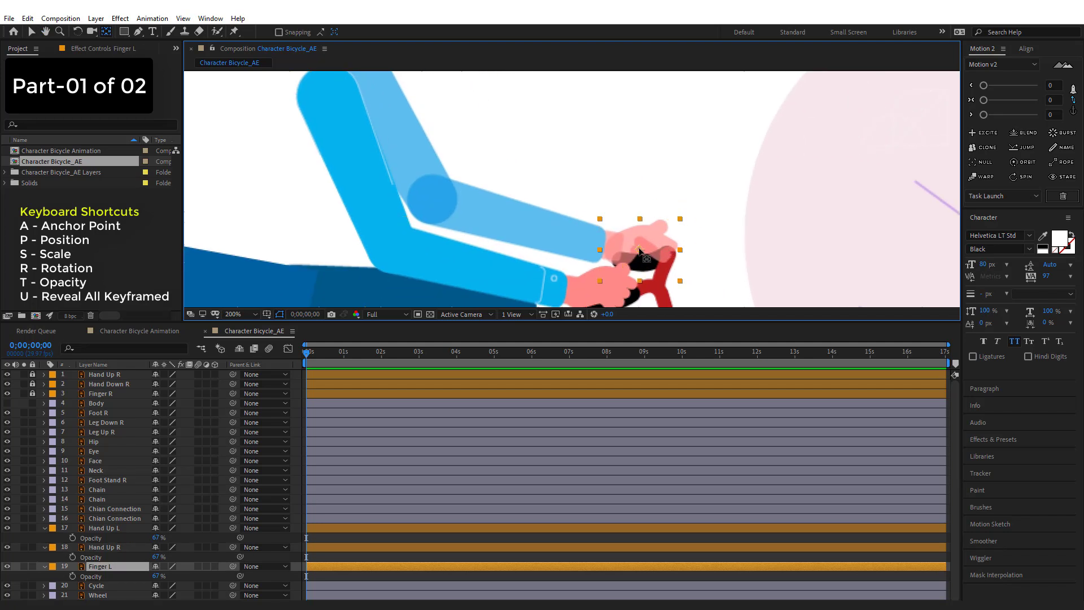
left_click_drag(638, 248, 611, 248)
left_click(32, 31)
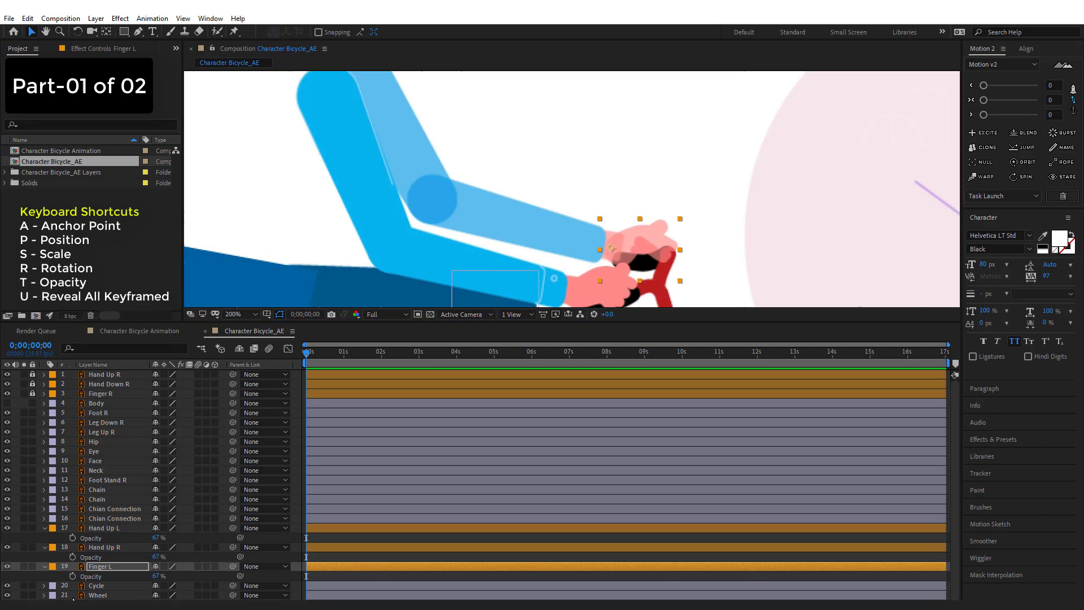
Step: Restore the three left arm layers to full opacity, with their properties collapsed, and lock them
left_click(111, 530)
left_click(113, 565, "shift")
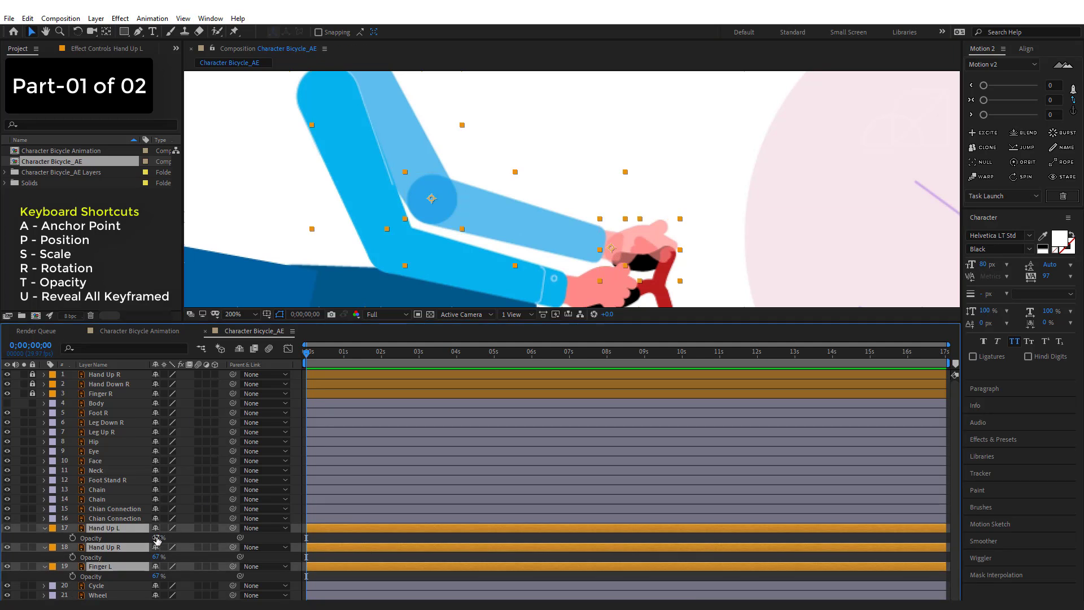
left_click_drag(157, 537, 256, 535)
left_click(44, 529)
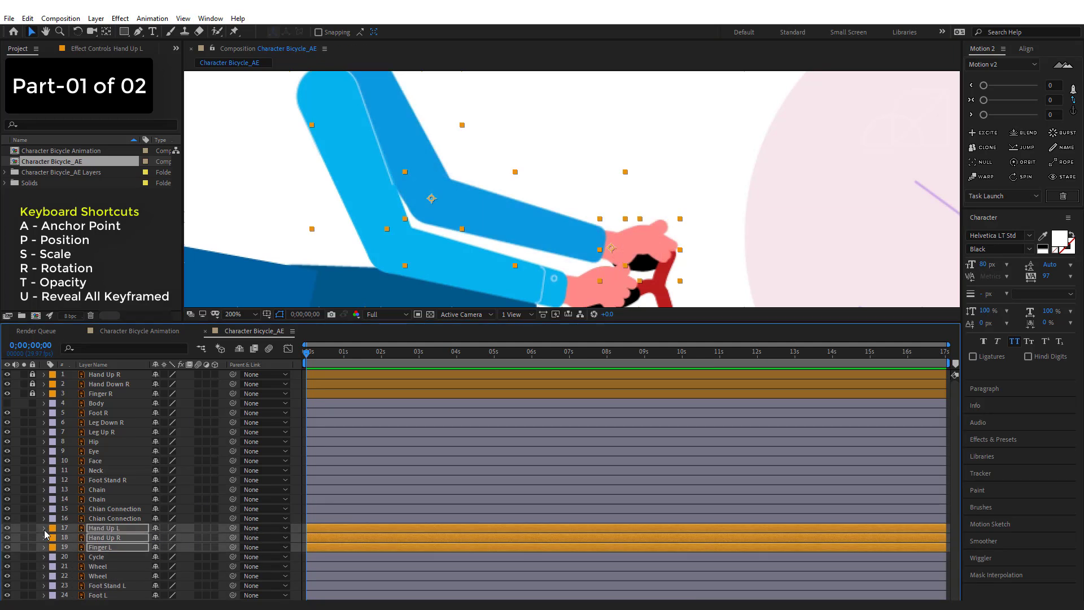
left_click_drag(32, 529, 32, 547)
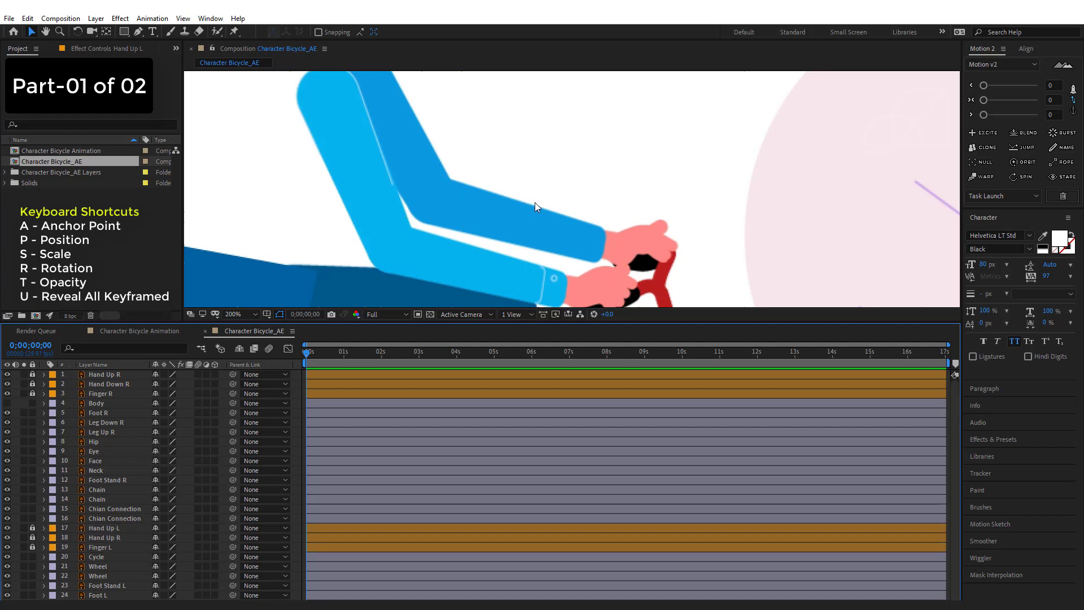
Step: Show the Body layer again and move its anchor point down to the character's waist
scroll(534, 202, "down", 2)
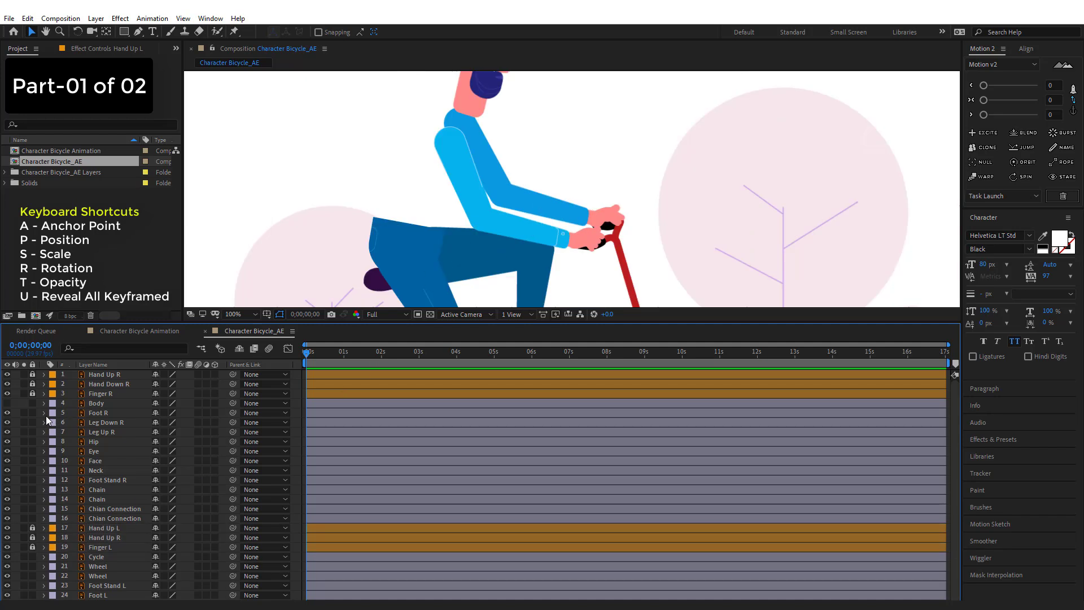
left_click(7, 403)
left_click(97, 404)
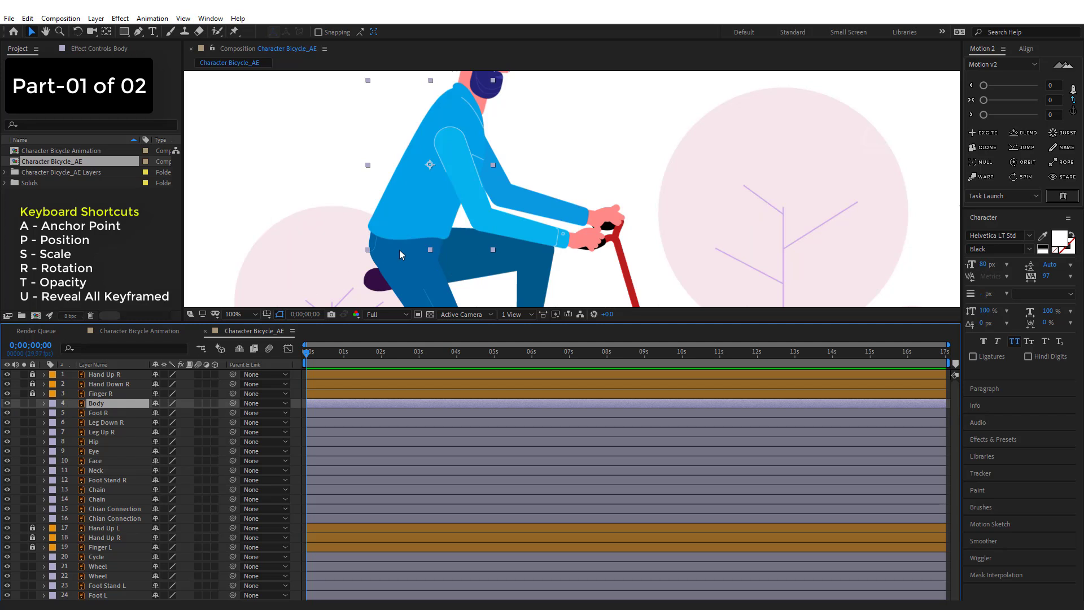
left_click(106, 31)
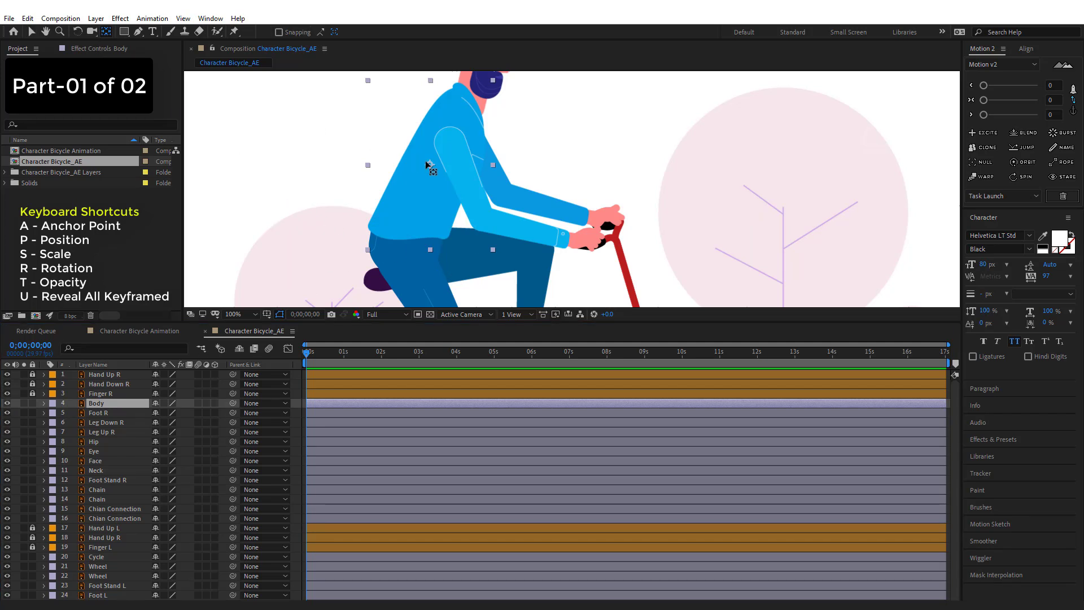
left_click_drag(430, 165, 407, 233)
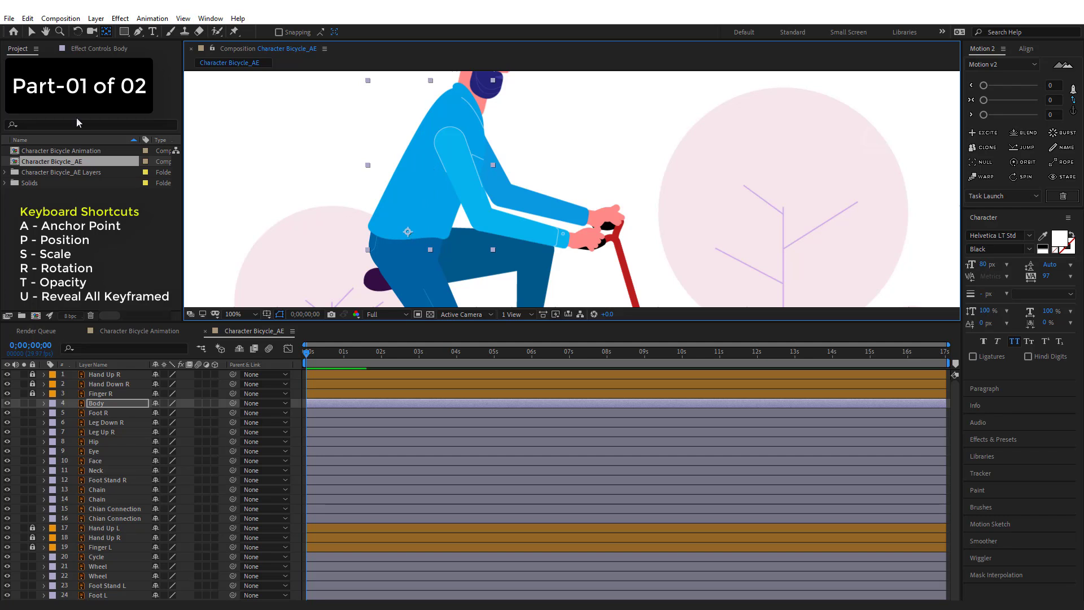
left_click(8, 402)
left_click(7, 403)
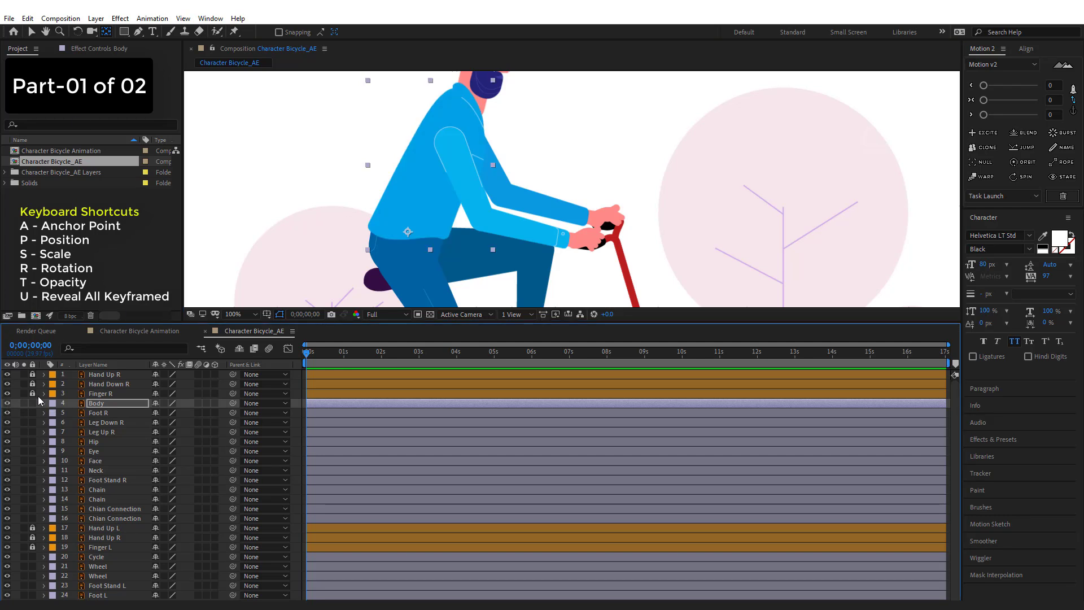
left_click(33, 32)
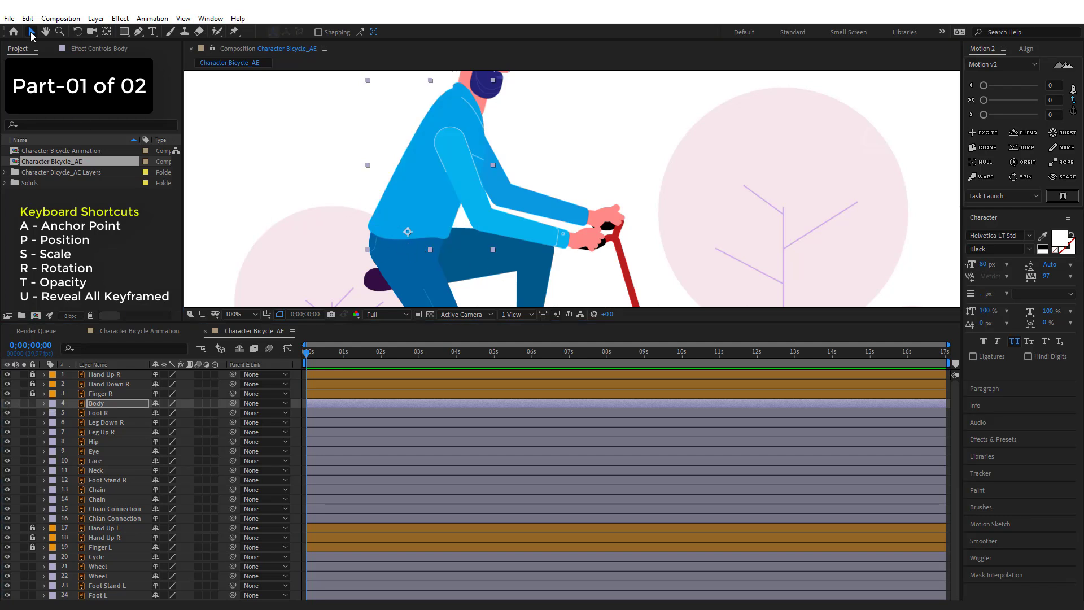
Step: Select the Hip layer and toggle its visibility to check which part of the character it covers
left_click(384, 255)
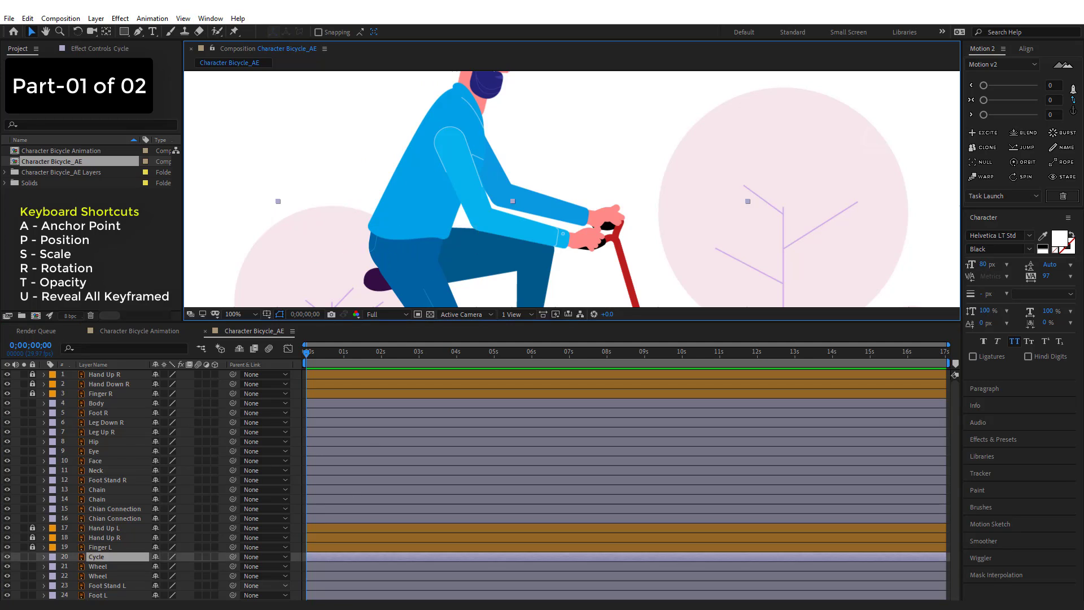
scroll(89, 566, "down", 1)
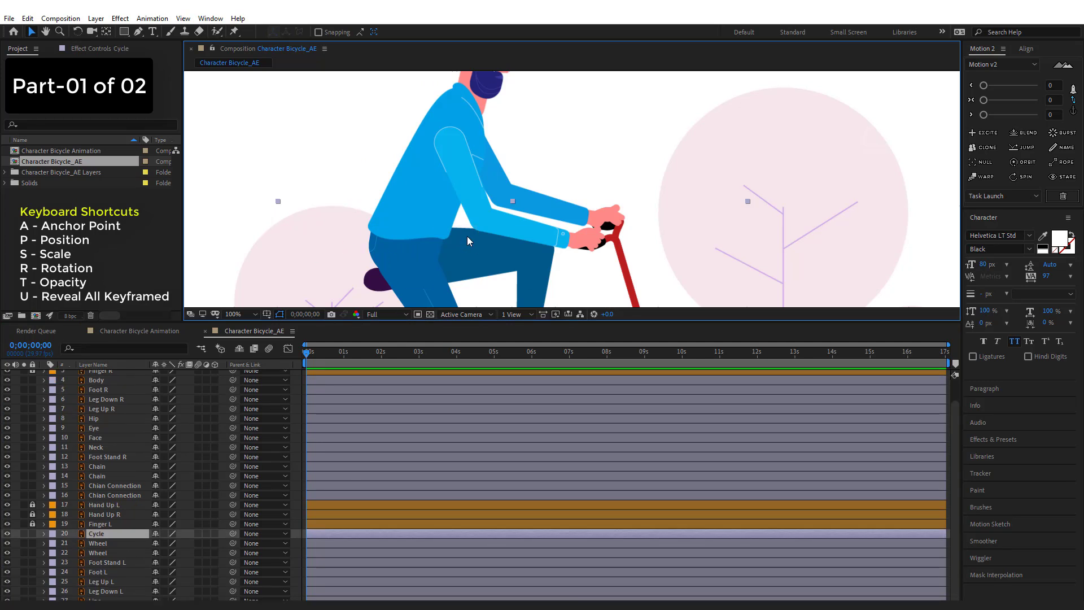
left_click(101, 418)
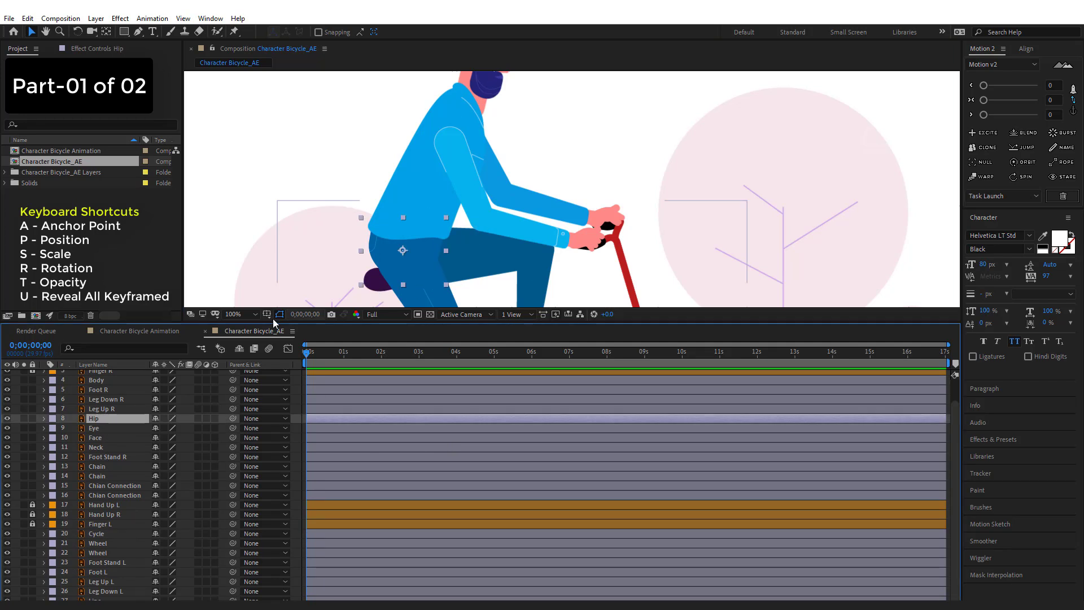
left_click(8, 418)
left_click(8, 418)
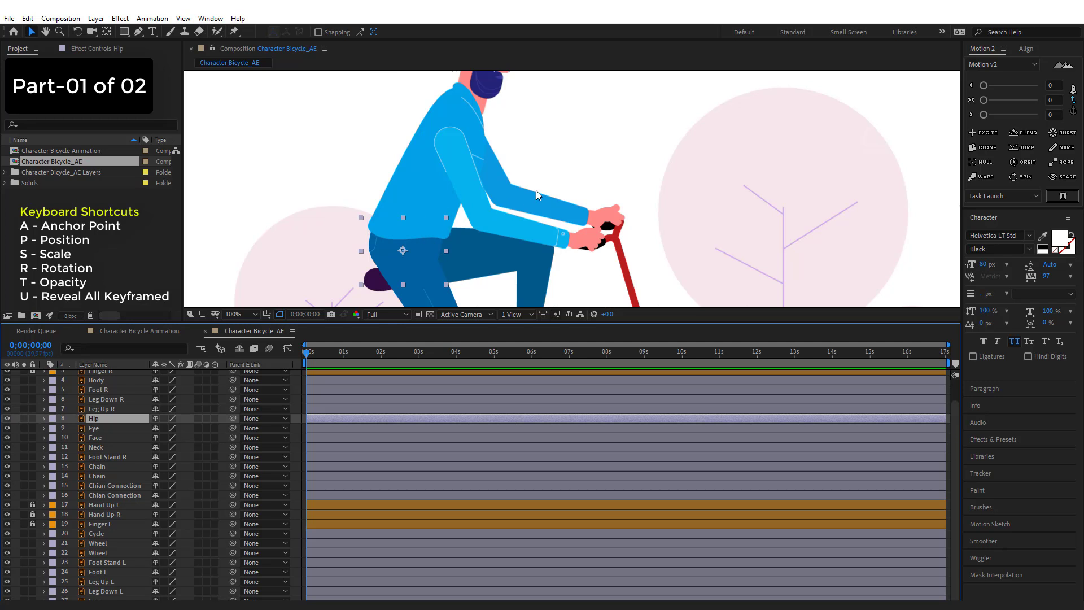
Step: Identify the Face layer by toggling its visibility and move its anchor point to where the head meets the neck
key("h")
left_click_drag(580, 148, 559, 261)
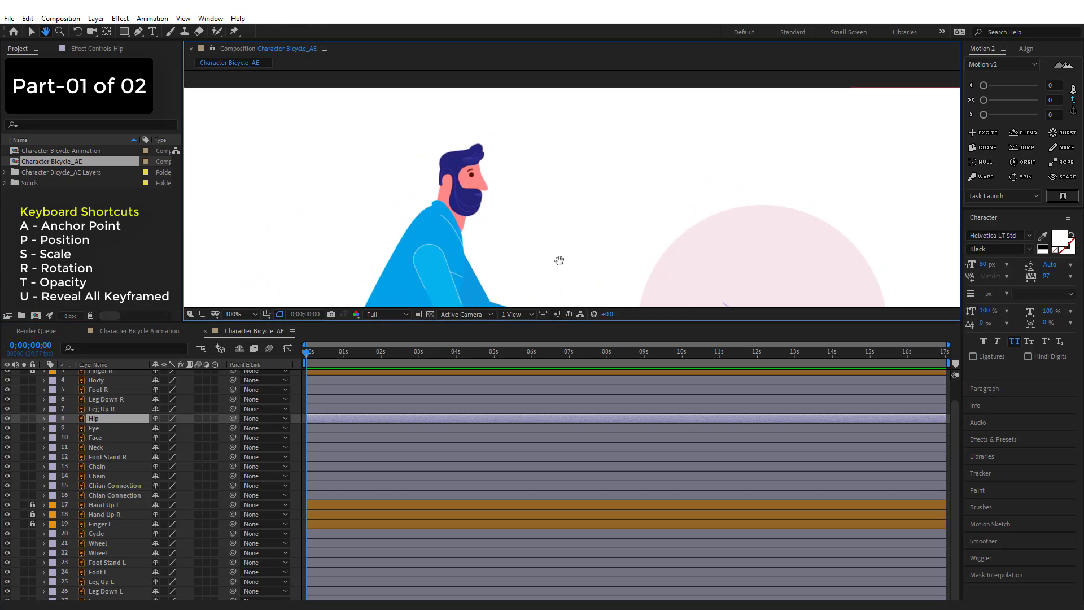
key("v")
left_click(472, 184)
left_click(468, 202)
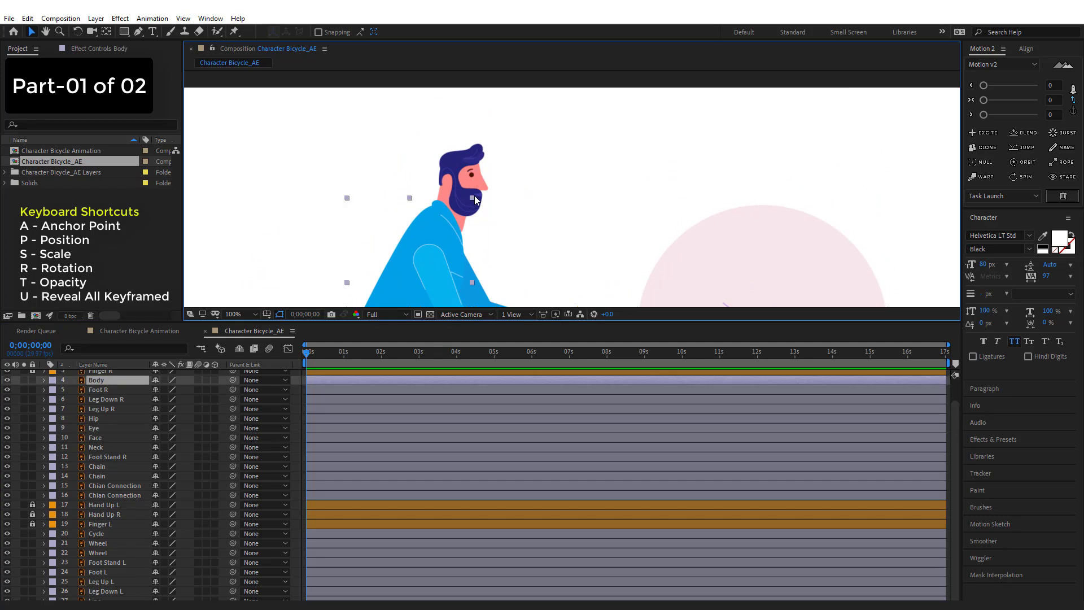
left_click(486, 196)
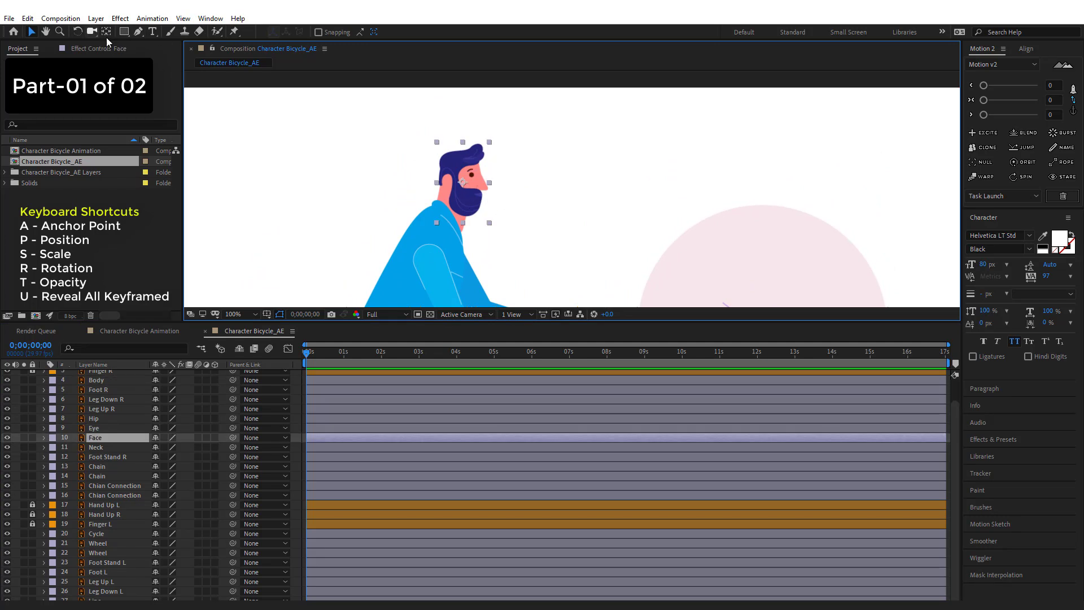
left_click(7, 438)
left_click(7, 438)
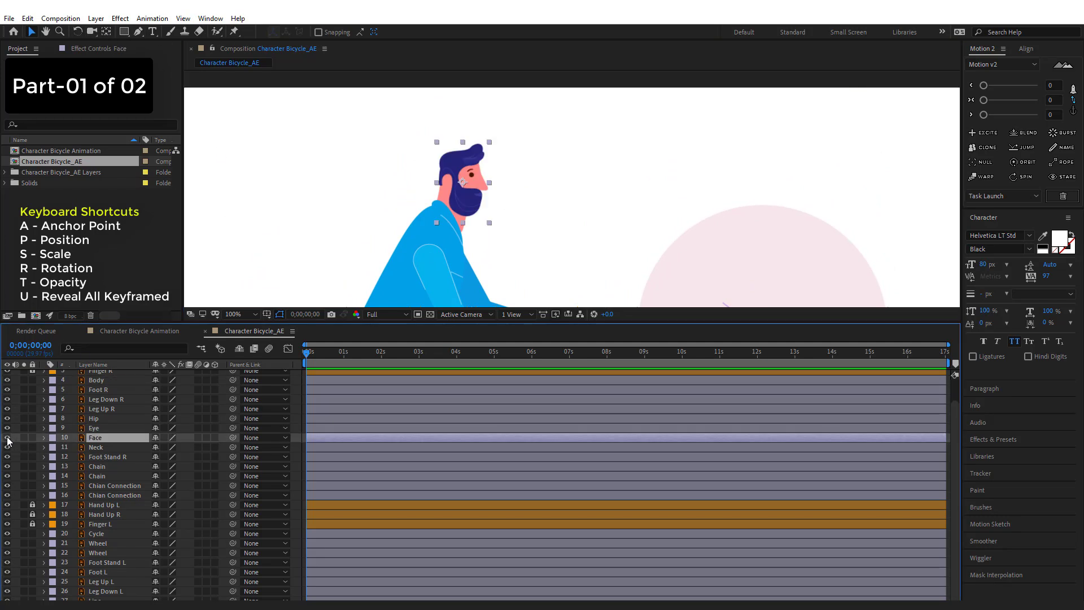
left_click(7, 438)
left_click(7, 438)
left_click(105, 32)
left_click_drag(462, 182, 454, 204)
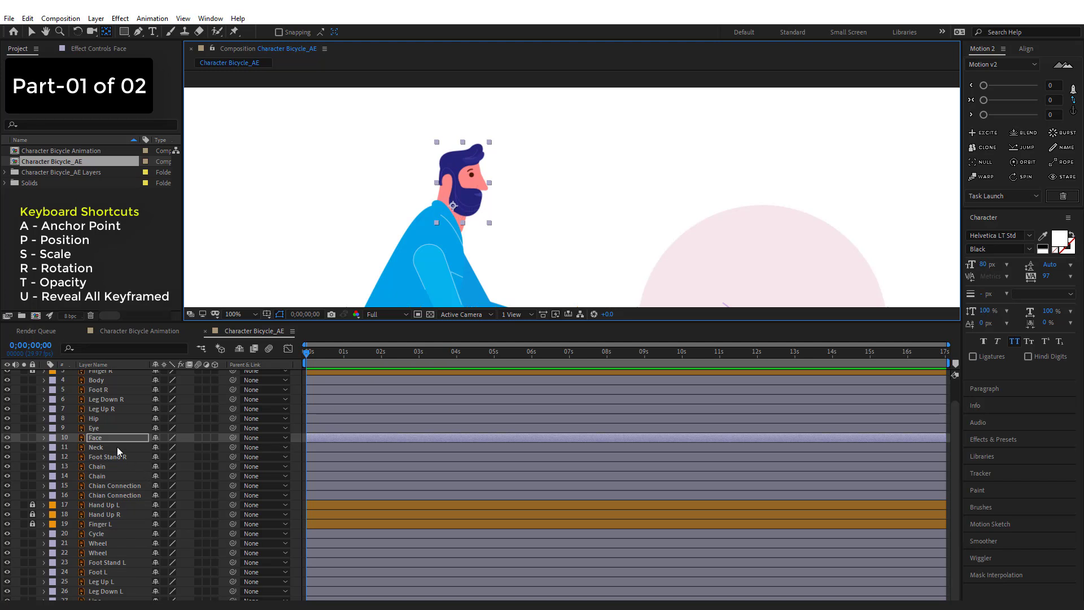
Step: Move the Neck layer's anchor point down to the base of the neck, with the Body layer hidden only during the adjustment
left_click(99, 446)
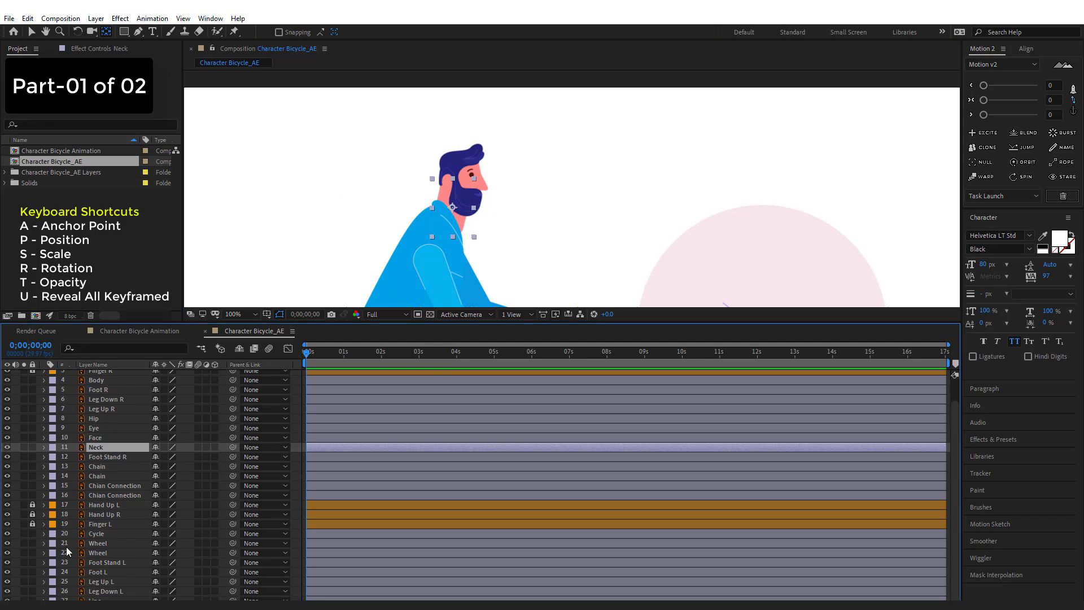
left_click(7, 447)
left_click(8, 448)
left_click(7, 380)
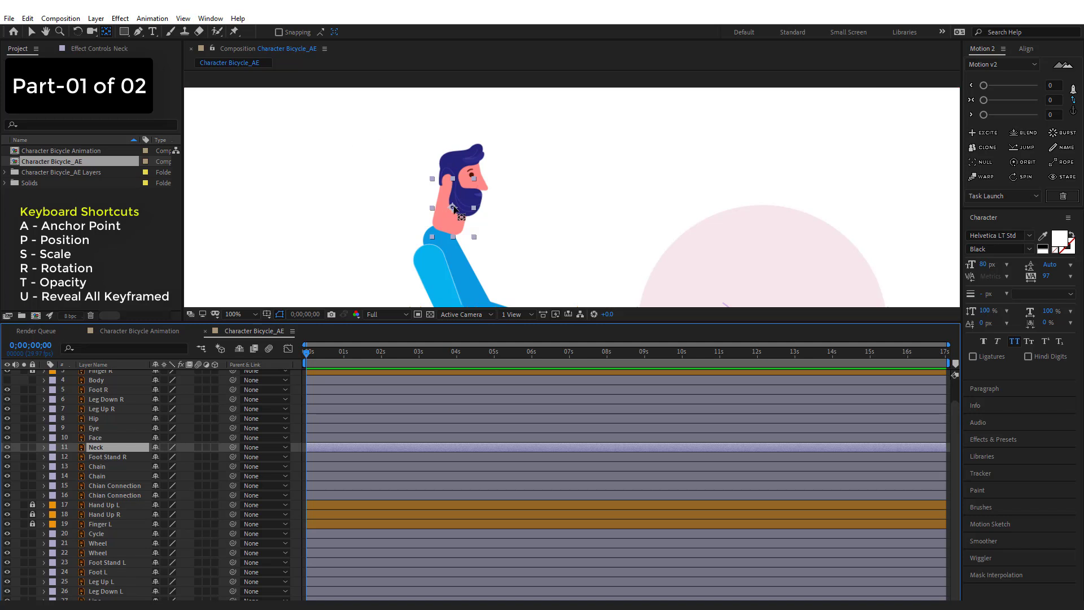
left_click_drag(454, 207, 444, 230)
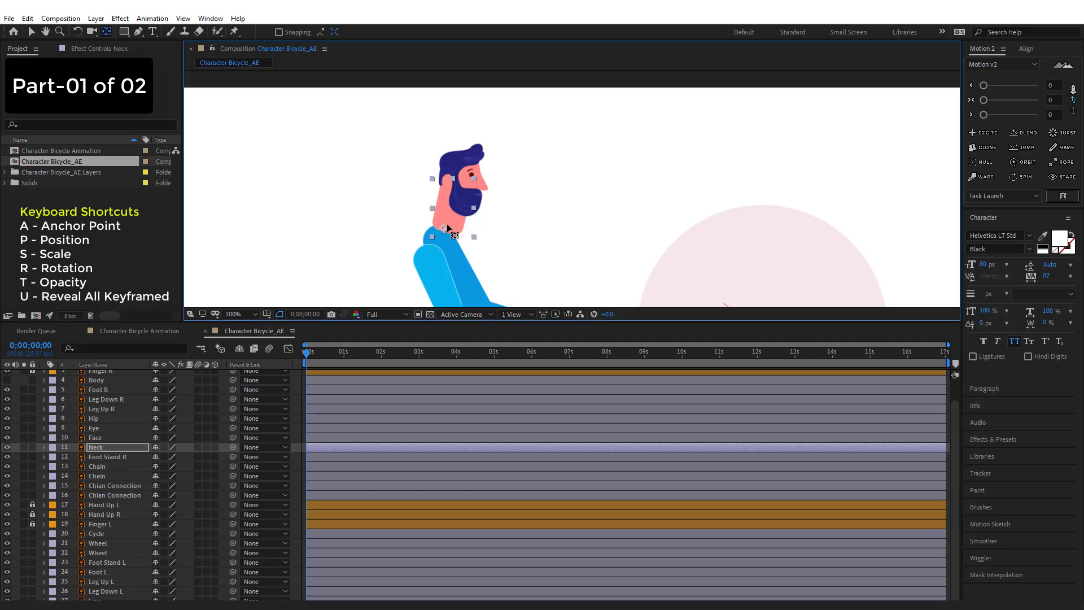
left_click(31, 32)
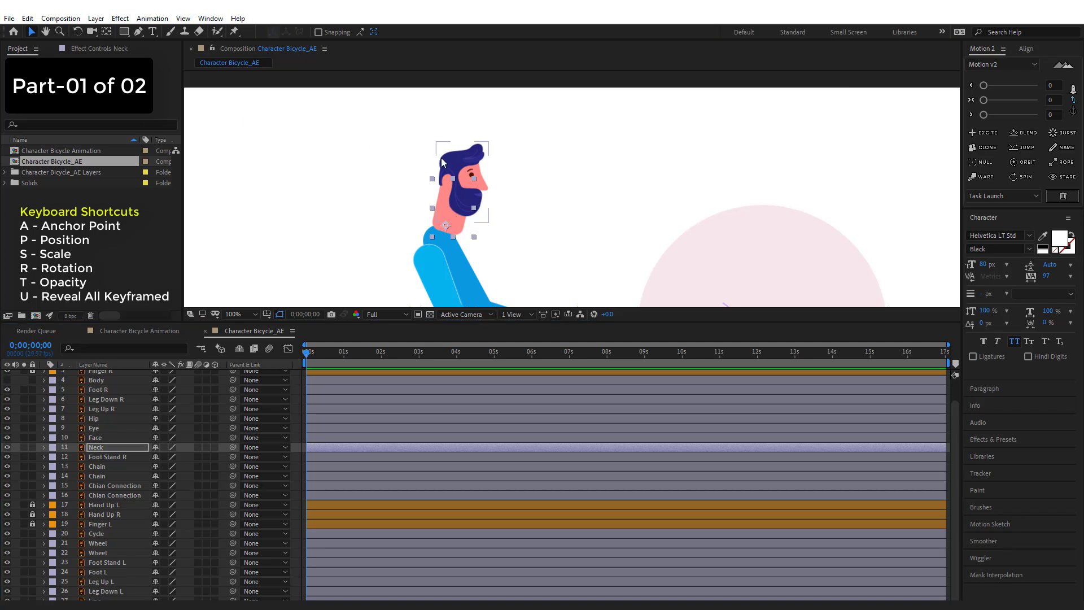
left_click(473, 159)
left_click(465, 234)
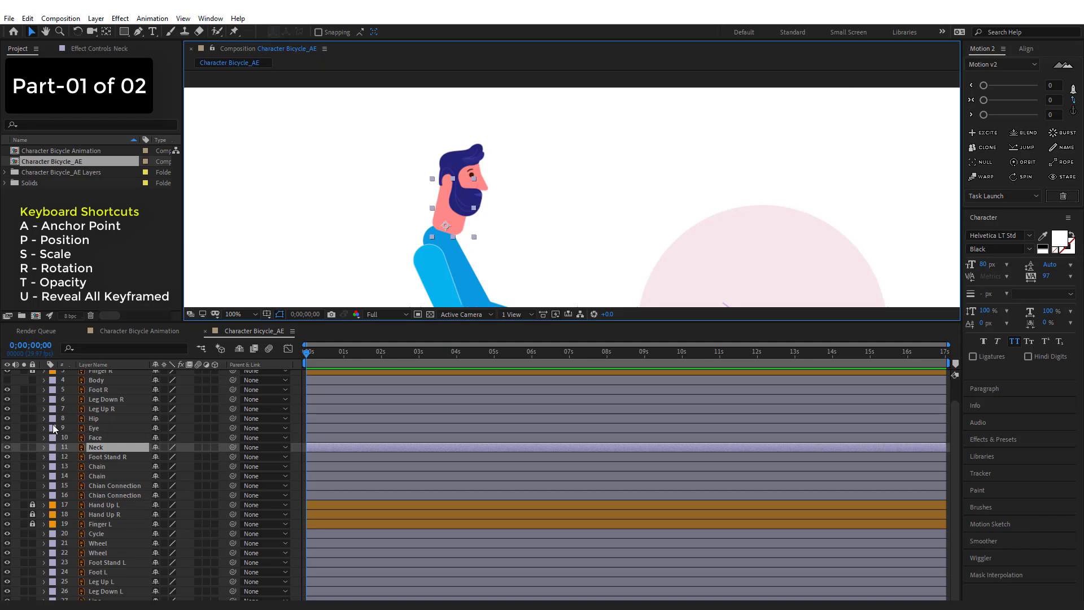
left_click(7, 380)
Step: Move the Eye, Face and Neck layers together in the layer stack so they sit directly below Body
left_click(94, 379)
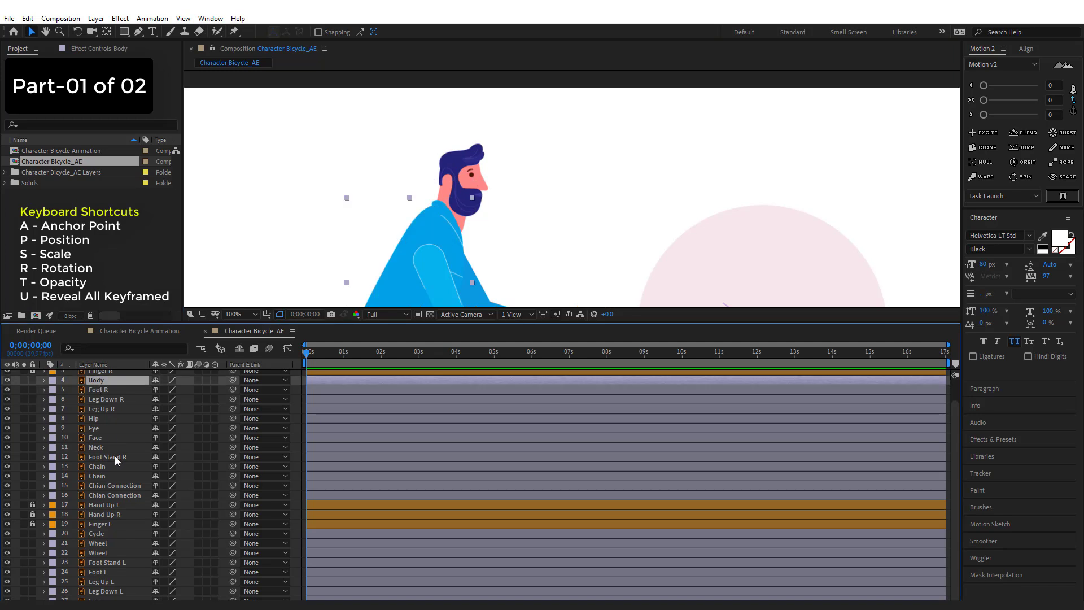
left_click(97, 447, "ctrl")
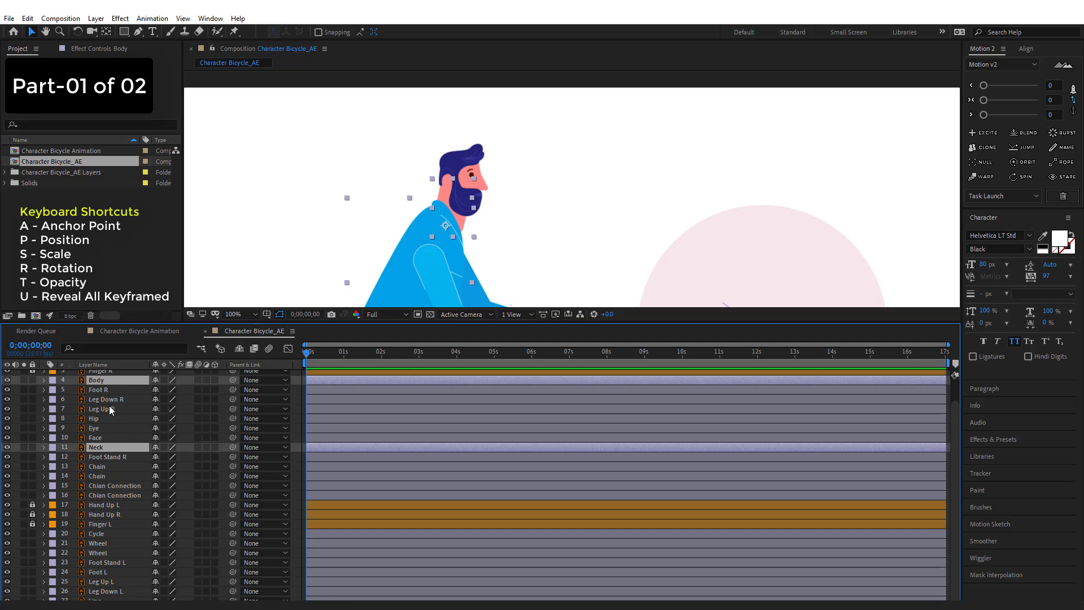
left_click(100, 438, "ctrl")
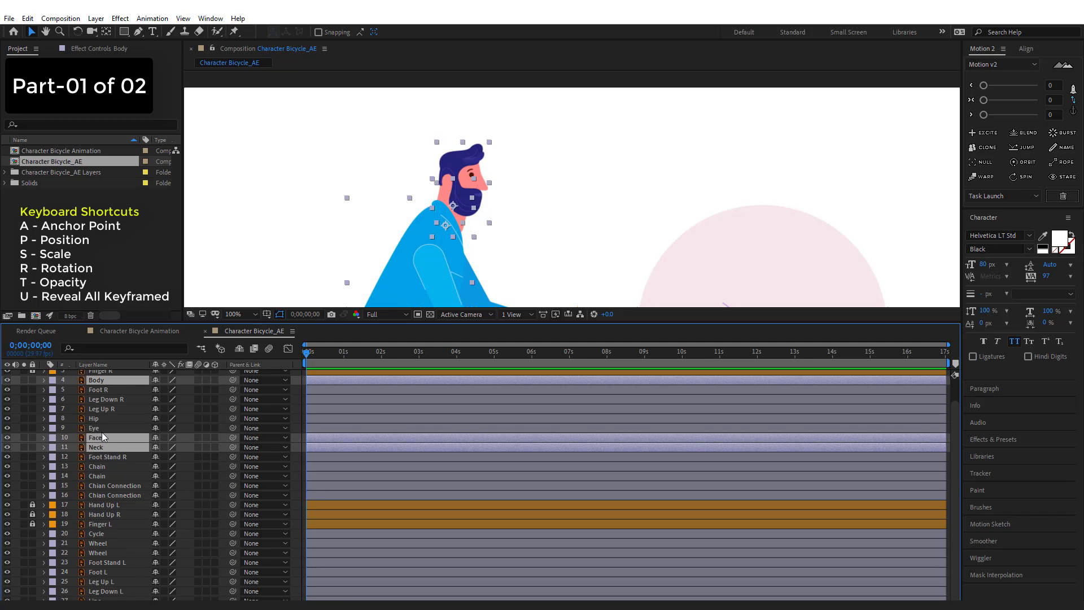
left_click(107, 428, "ctrl")
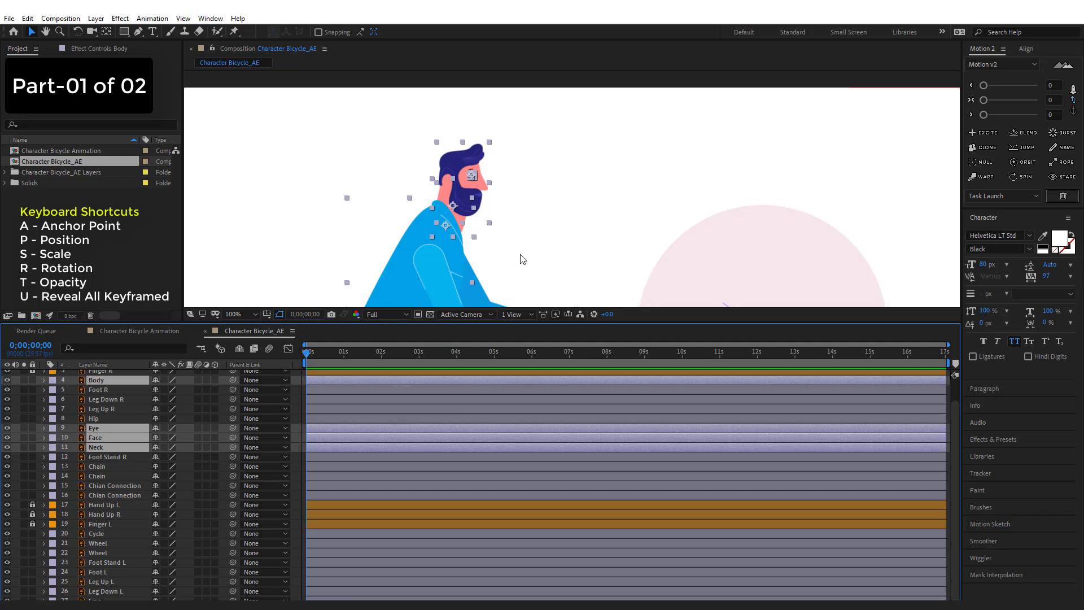
left_click(111, 469)
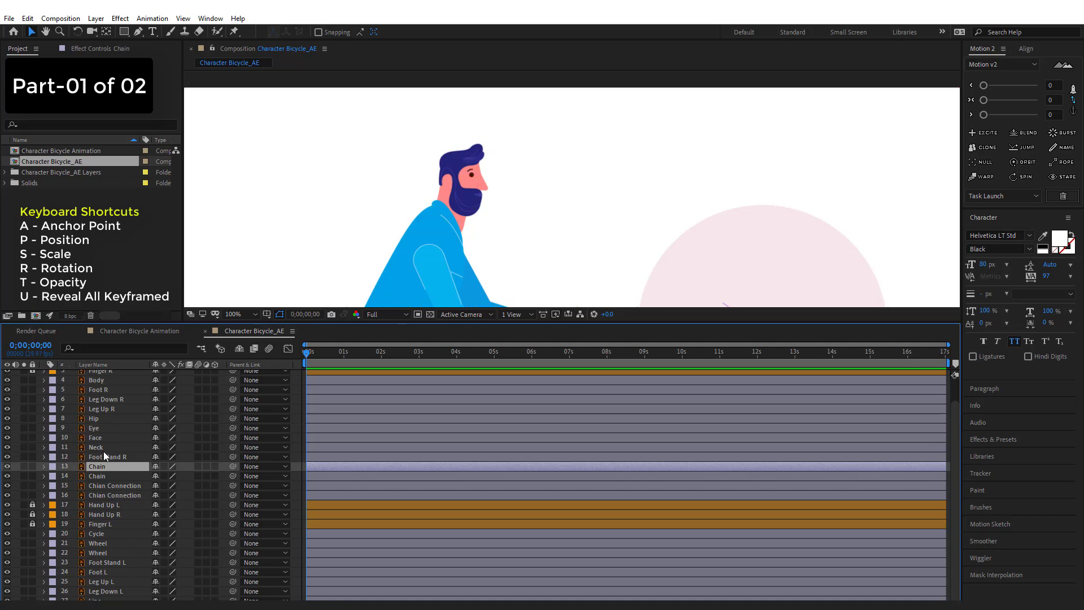
left_click(103, 450)
left_click(100, 427, "shift")
left_click_drag(96, 428, 94, 390)
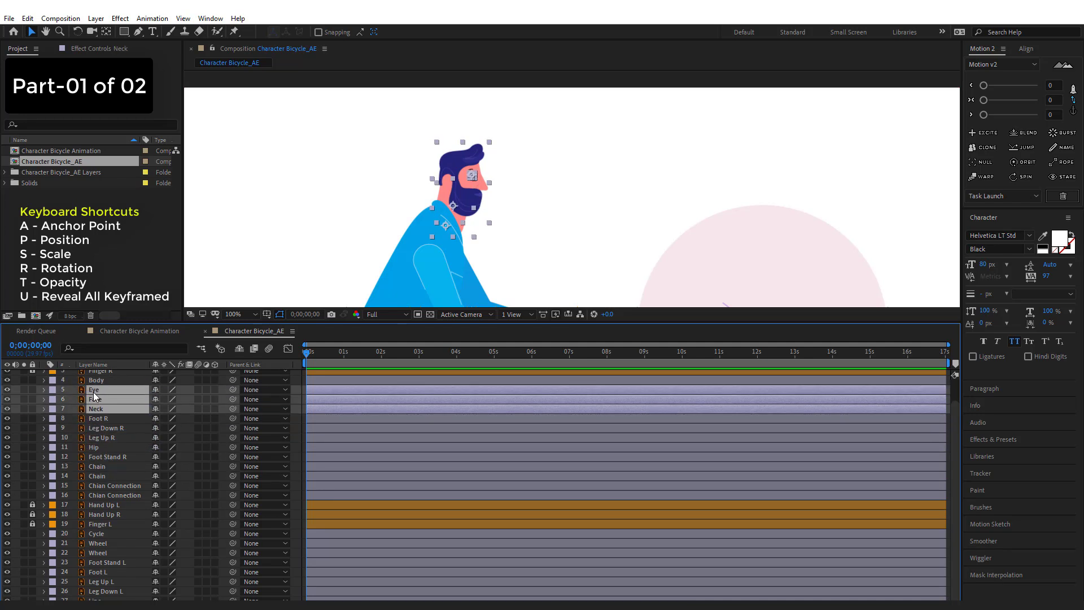
Step: Give the Body, Eye, Face and Neck layers the Pink label colour and toggle their visibility to check the group
left_click(95, 380)
left_click(97, 409, "shift")
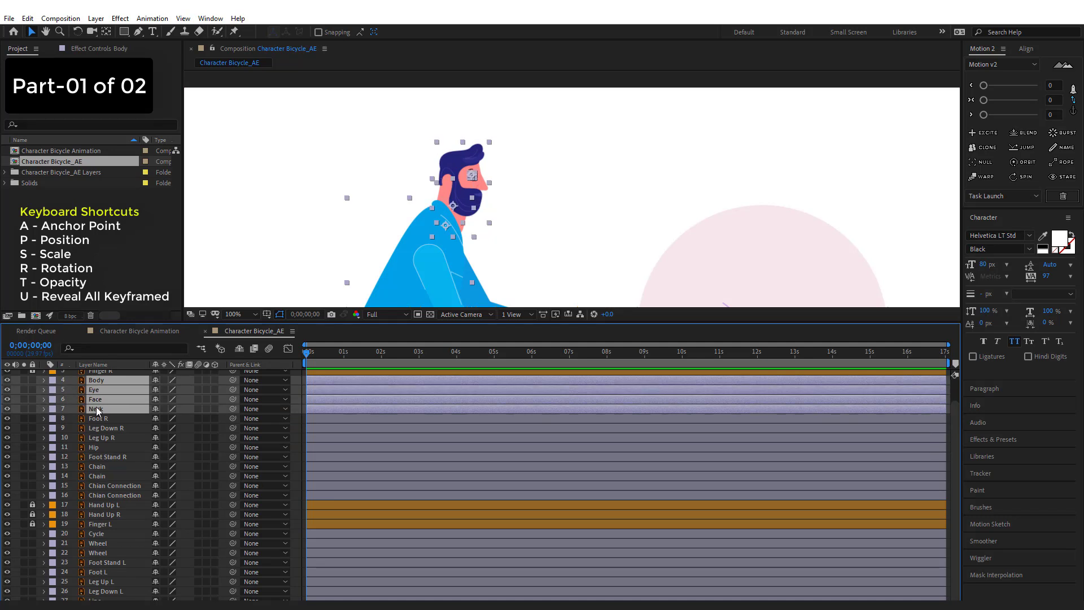
left_click(54, 382)
left_click(83, 468)
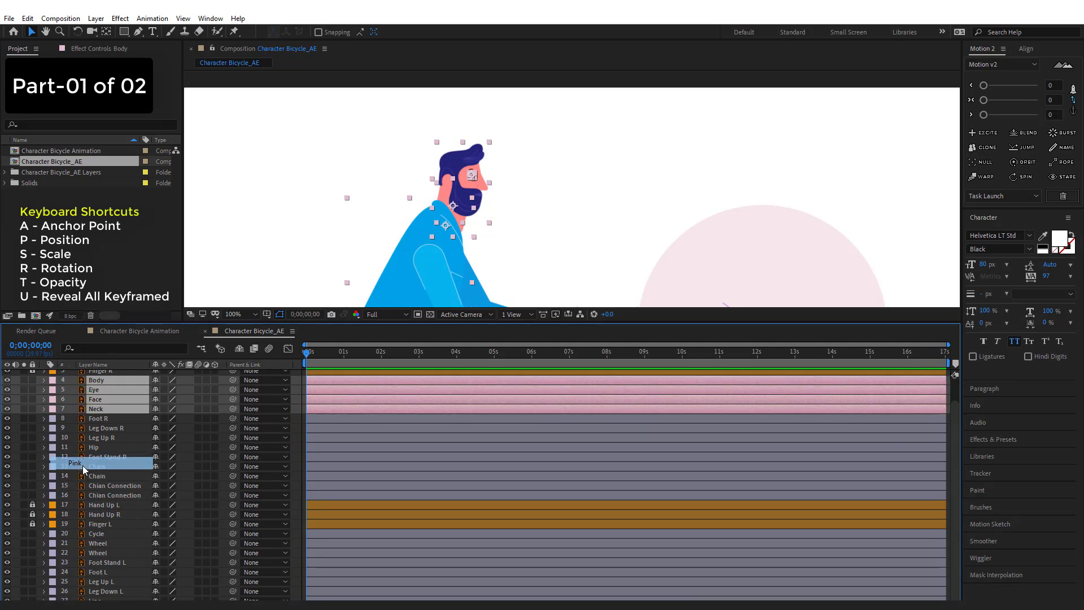
left_click(8, 380)
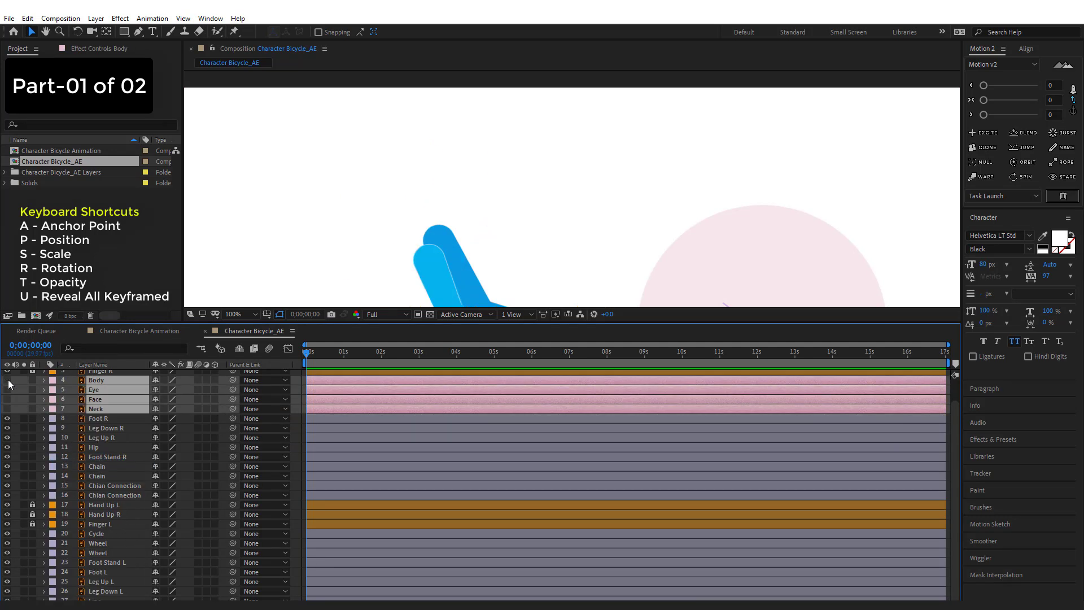
left_click(7, 380)
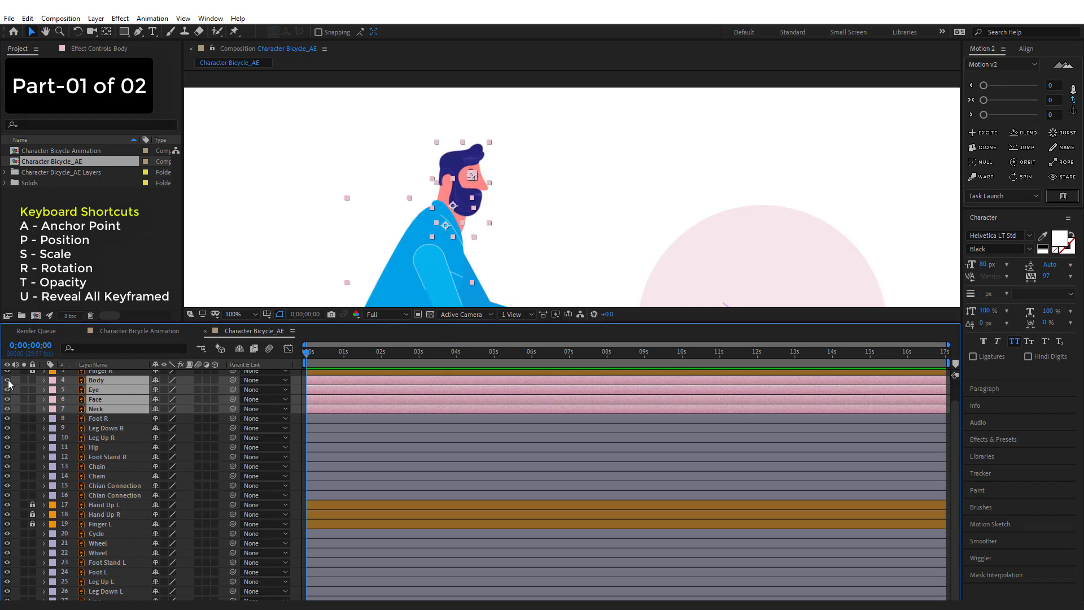
left_click(700, 78)
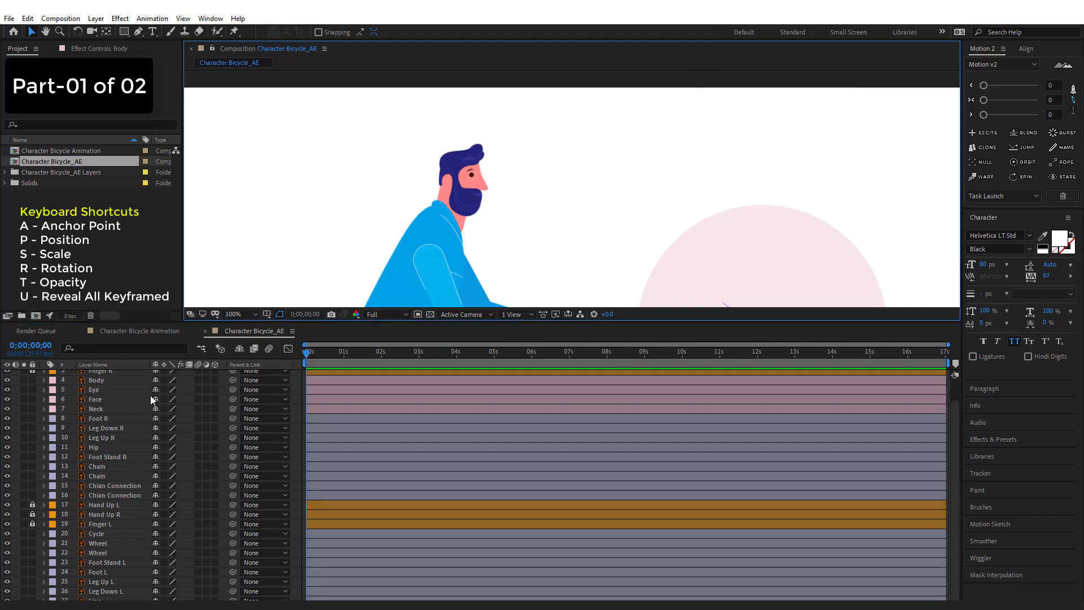
Step: Lock the Body, Eye, Face and Neck layers
left_click(96, 408)
left_click(94, 381, "shift")
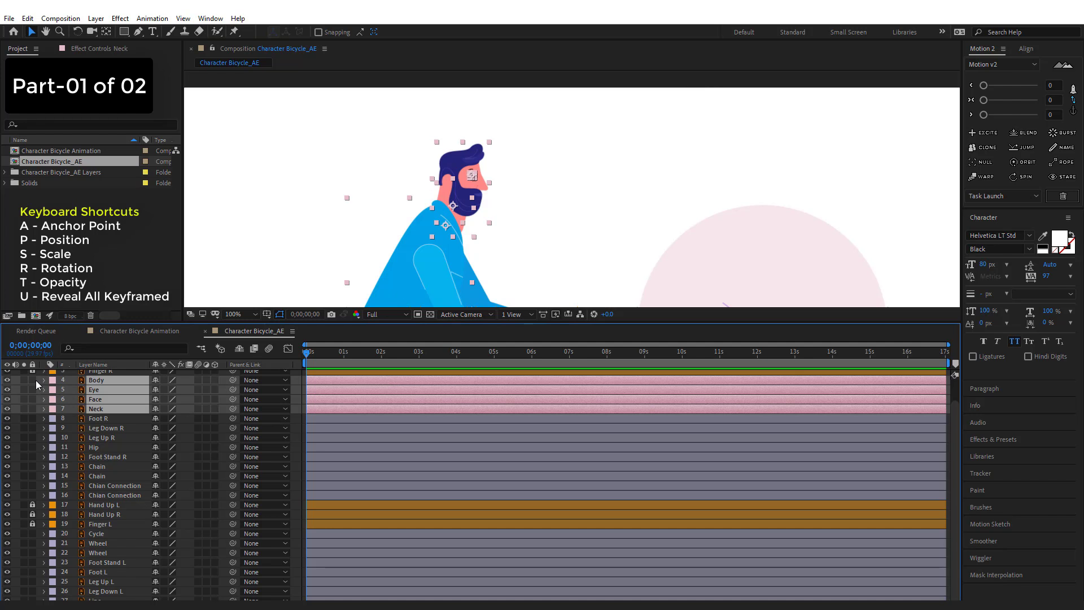
left_click(35, 380)
Step: Select the character's upper right leg layer, Leg Up R, and make the composition viewer taller
left_click(99, 418)
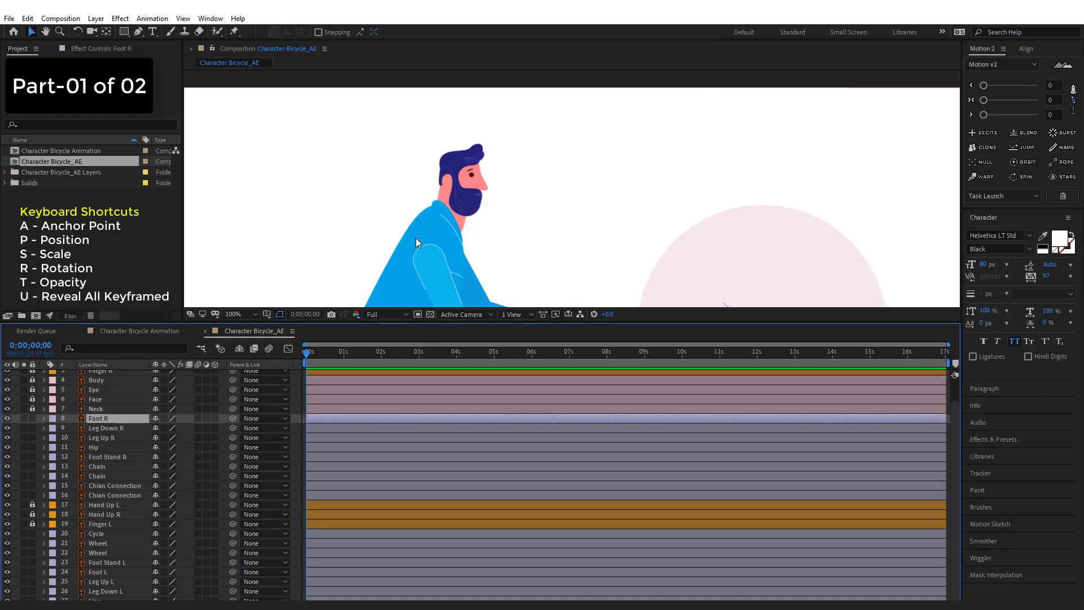
scroll(568, 206, "down", 2)
key("h")
left_click_drag(627, 198, 583, 141)
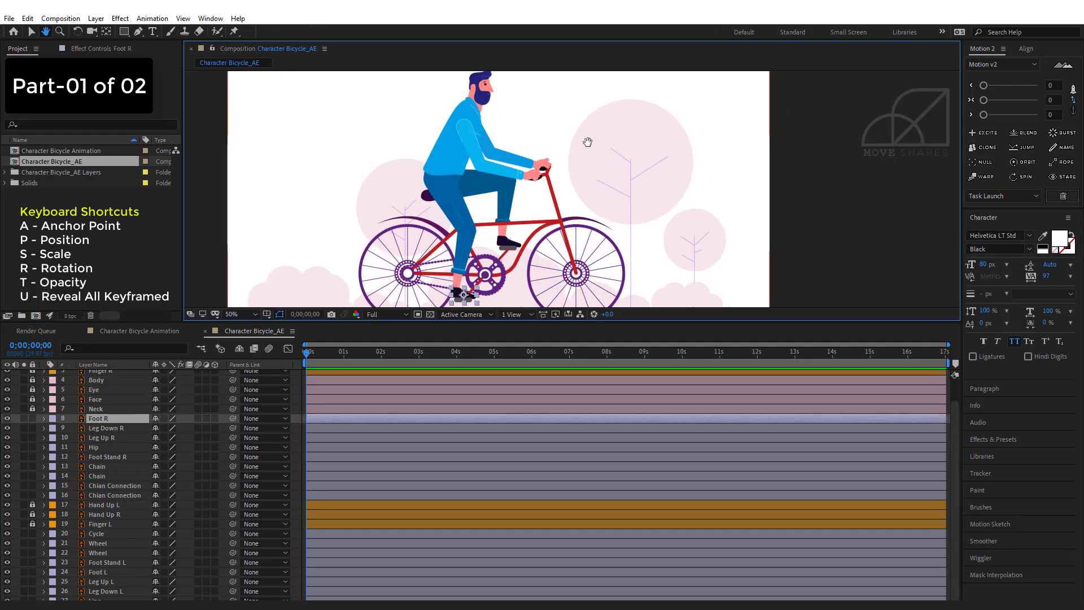
left_click_drag(575, 227, 575, 213)
key("v")
left_click(825, 200)
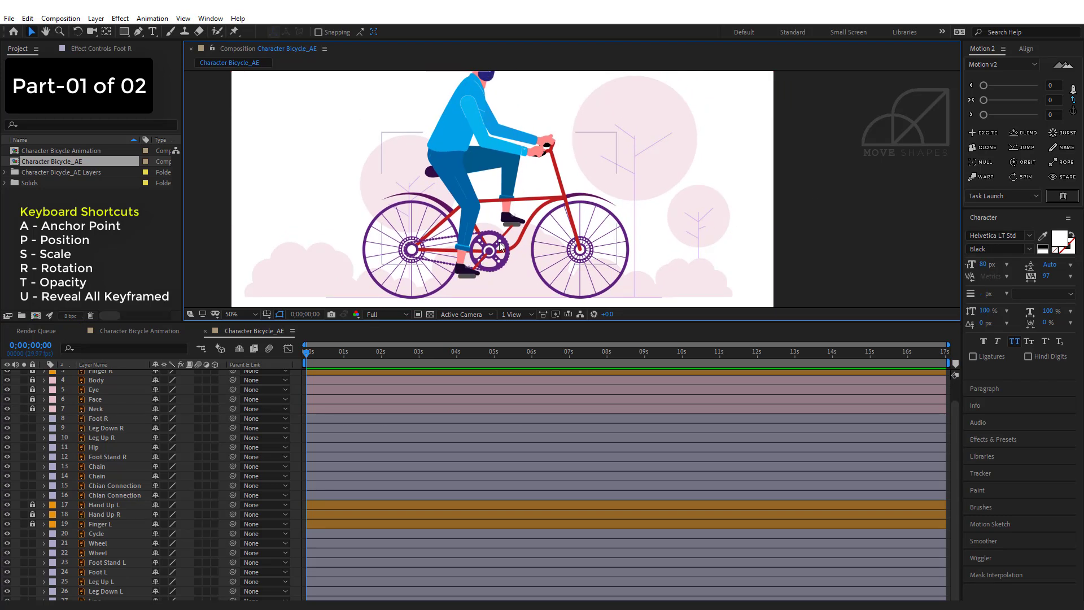
left_click(455, 181)
scroll(510, 186, "up", 2)
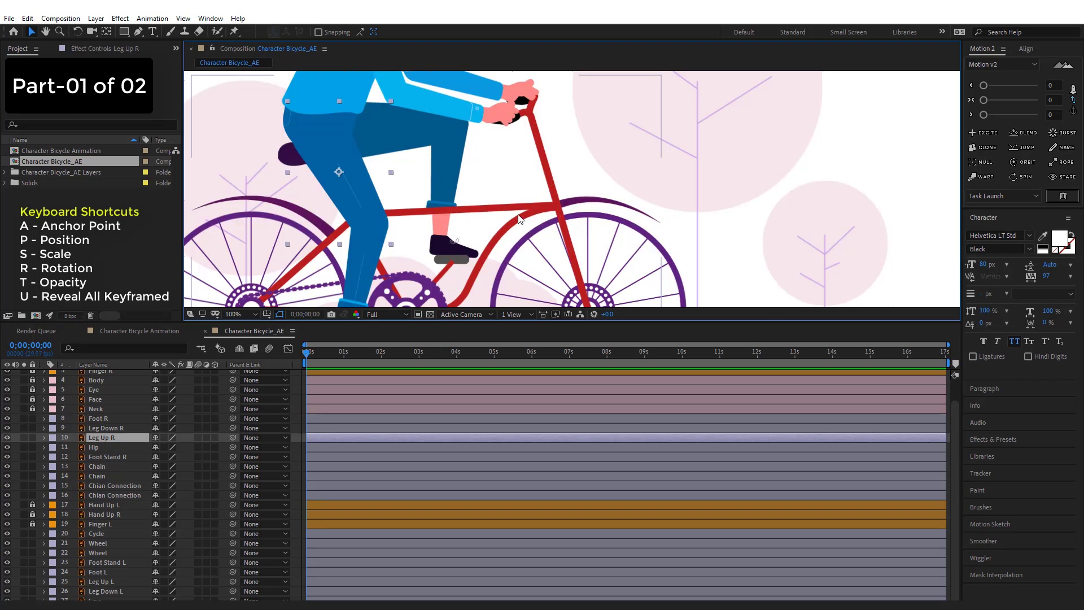
key("h")
left_click_drag(514, 254, 622, 210)
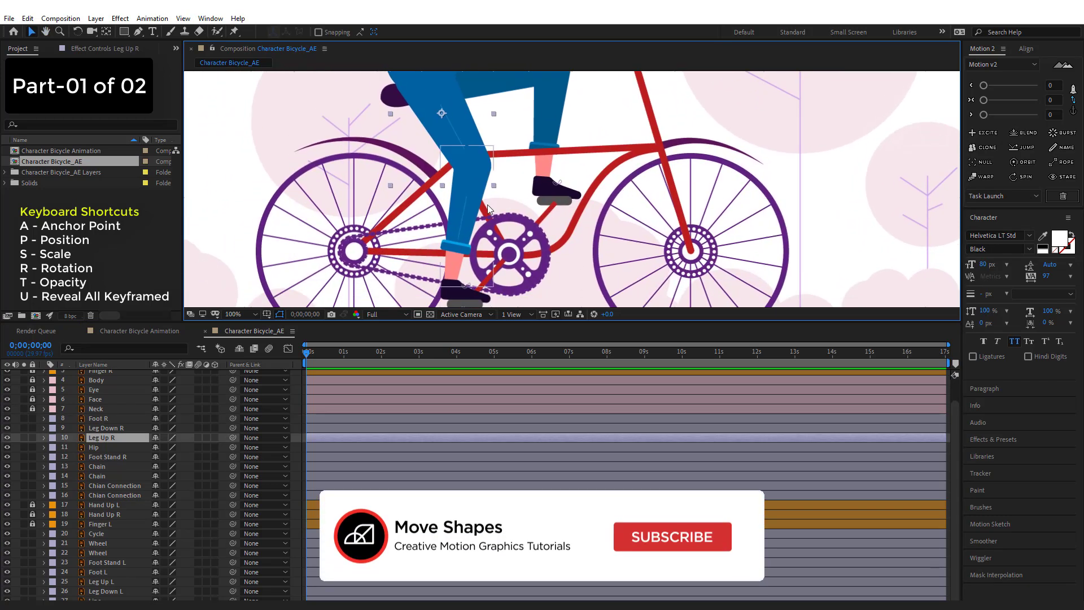
left_click_drag(625, 249, 640, 241)
key("v")
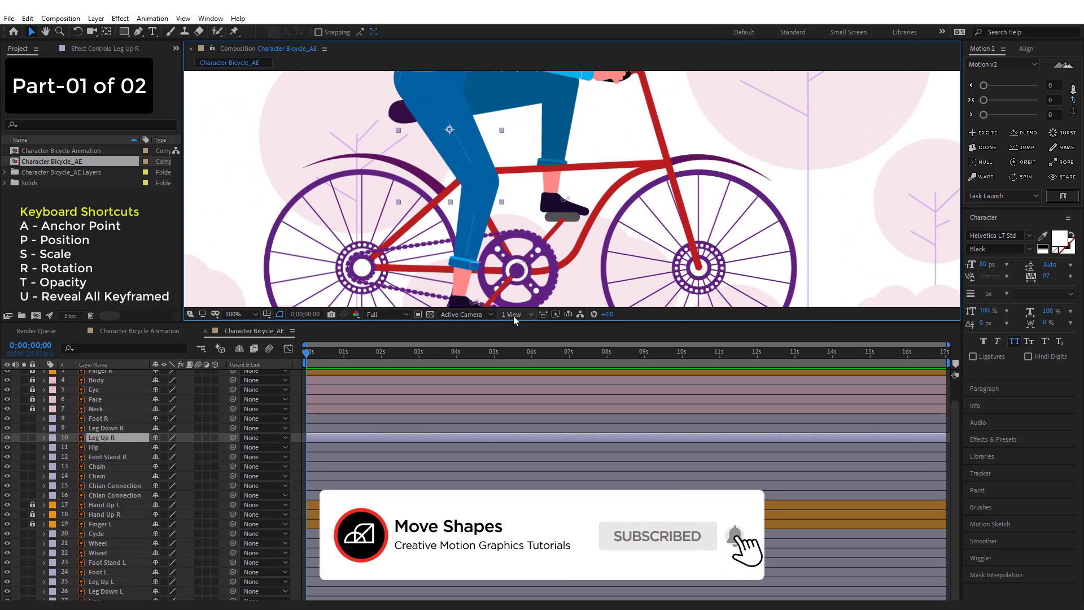
left_click_drag(513, 338, 512, 346)
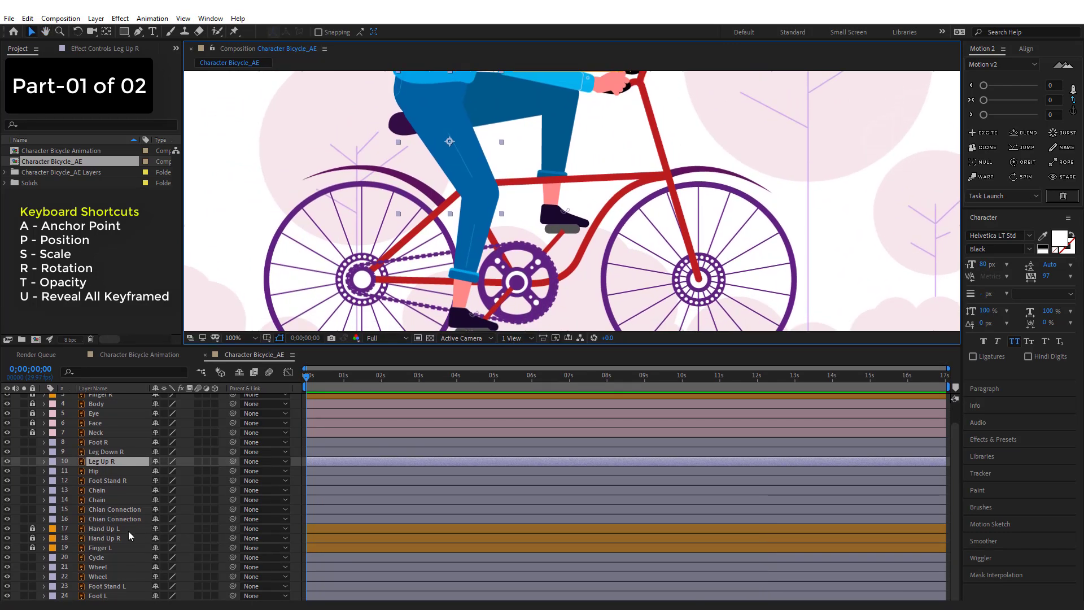
Step: Add Leg Down R and Foot R to the selection and lower the opacity of all three right leg layers to 67%
left_click(461, 258, "shift")
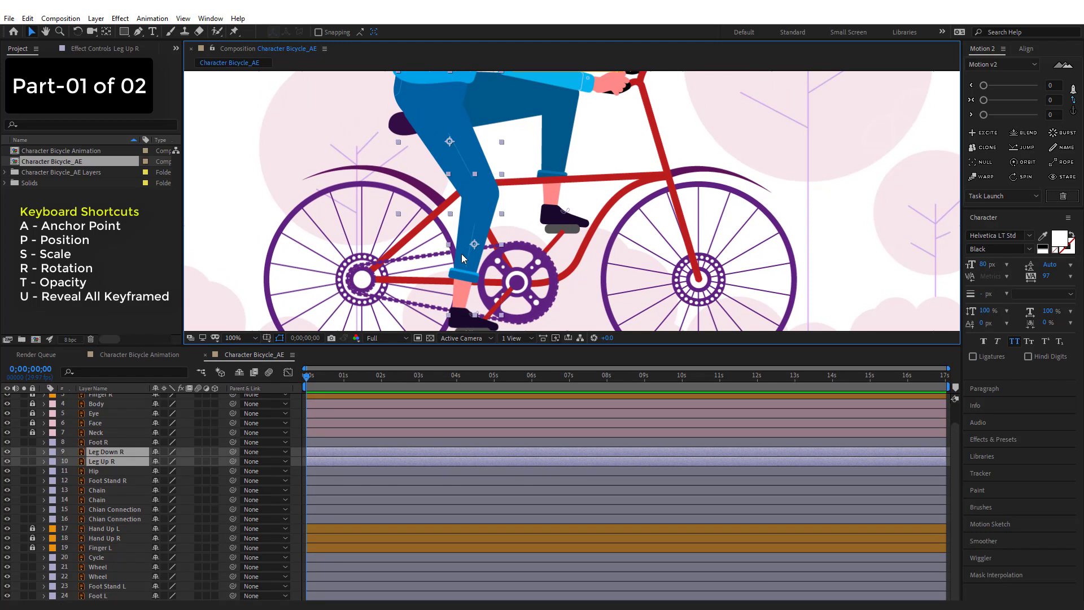
left_click(464, 327, "shift")
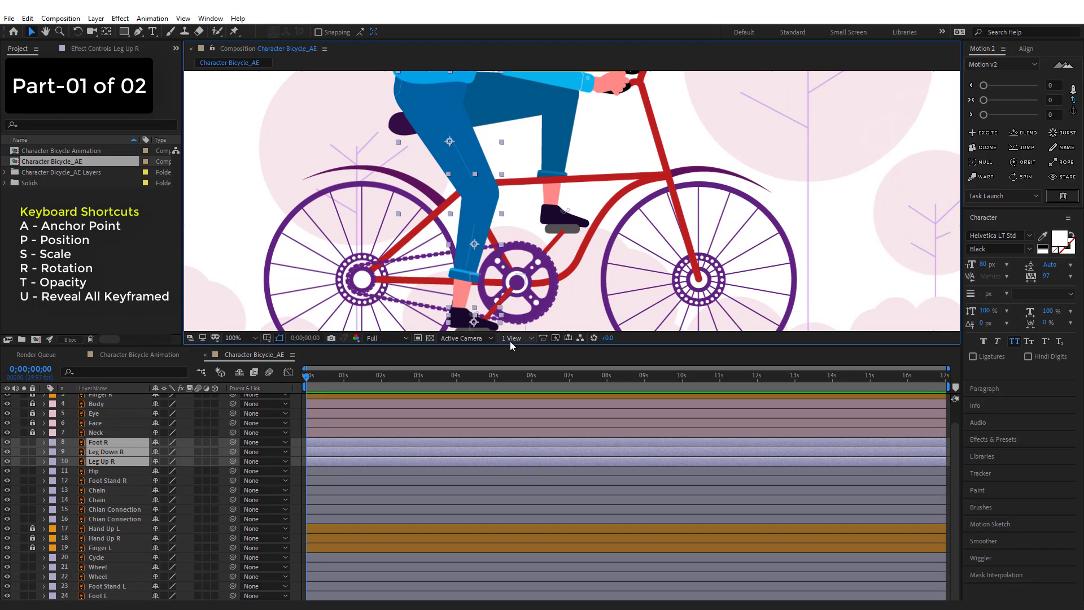
left_click_drag(509, 352, 510, 365)
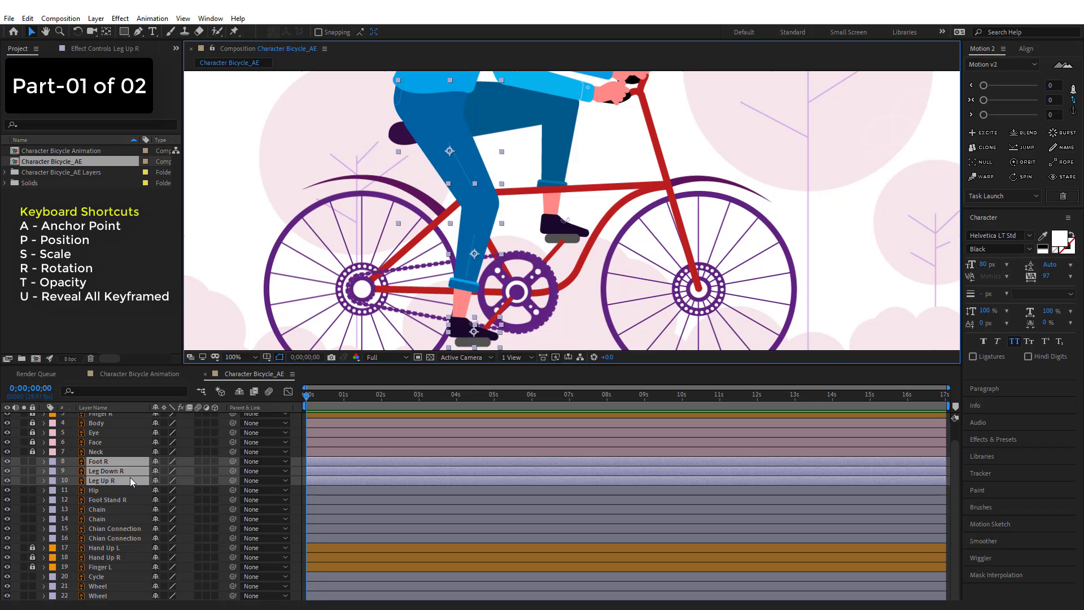
key("t")
mouse_move(159, 472)
left_mouse_down()
mouse_move(137, 472)
mouse_move(162, 475)
left_mouse_up()
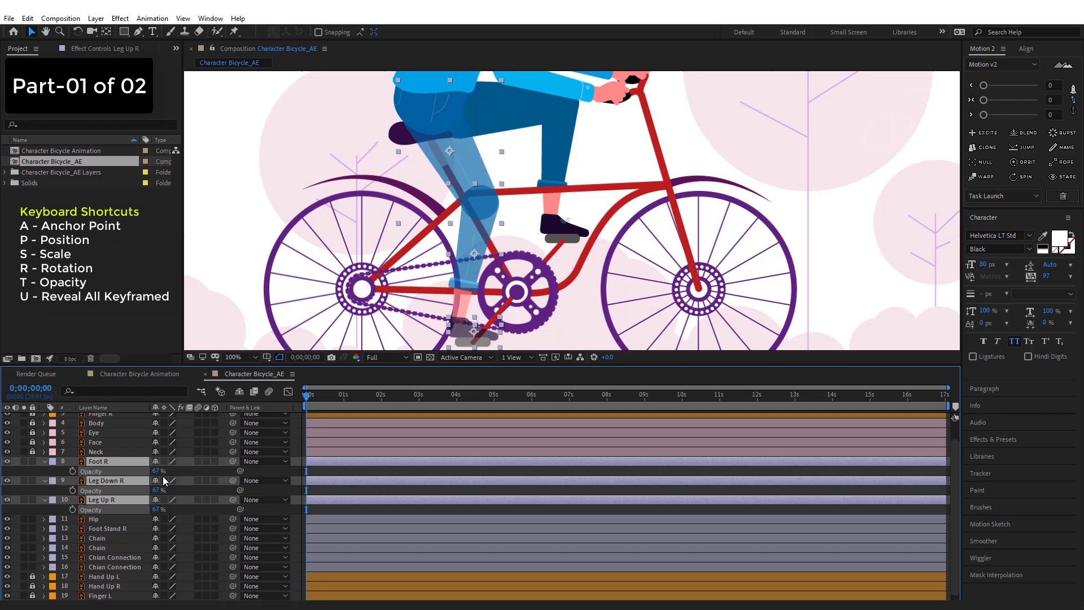
key("F2")
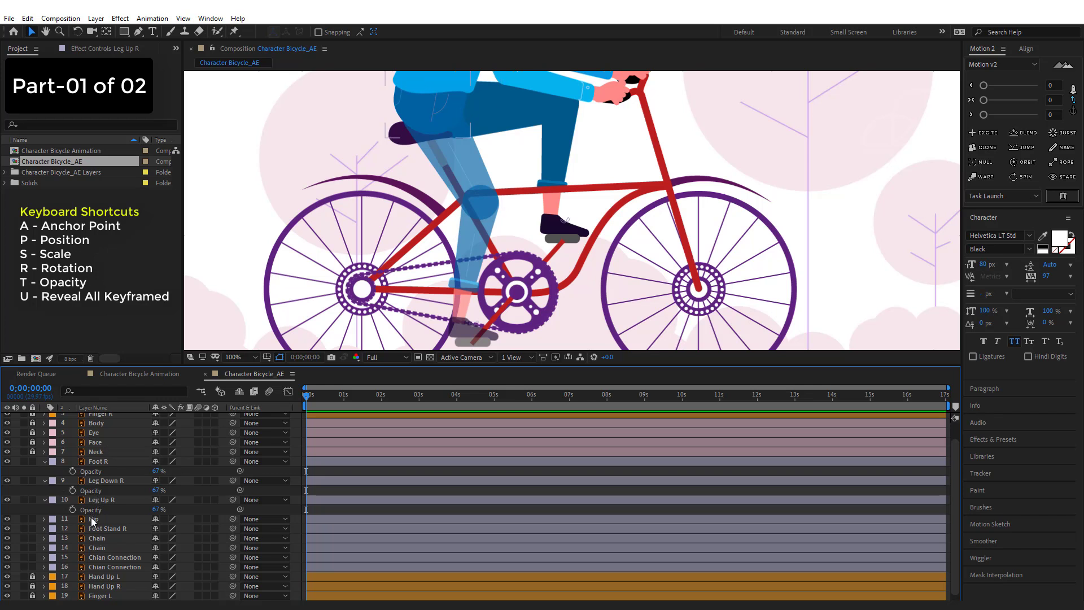
Step: Hide the Hip layer and move the Leg Up R layer's anchor point up to the hip joint
left_click(38, 521)
left_click(8, 520)
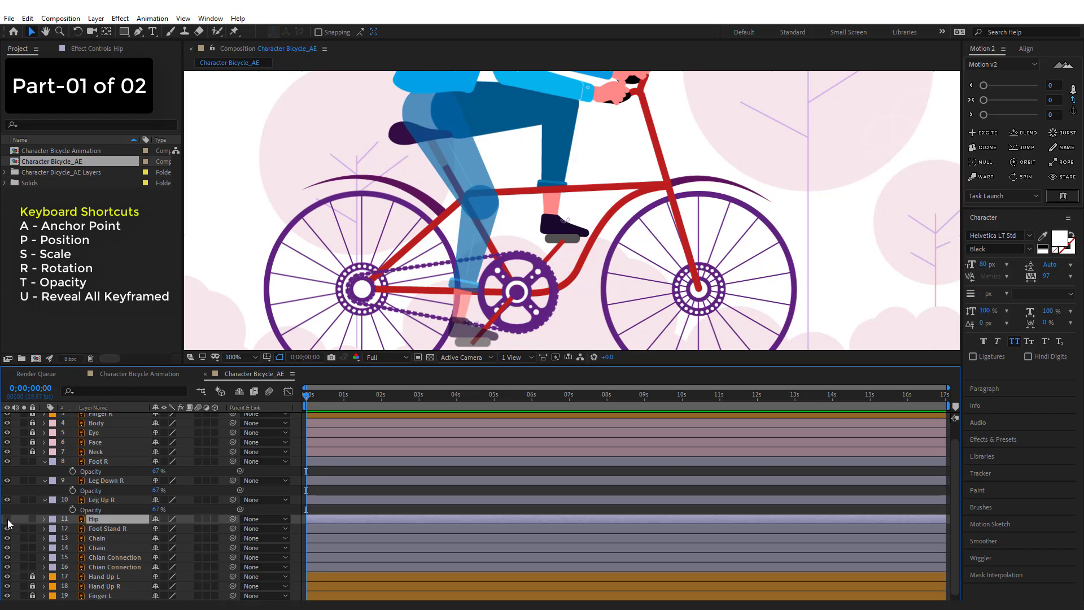
left_click(101, 462)
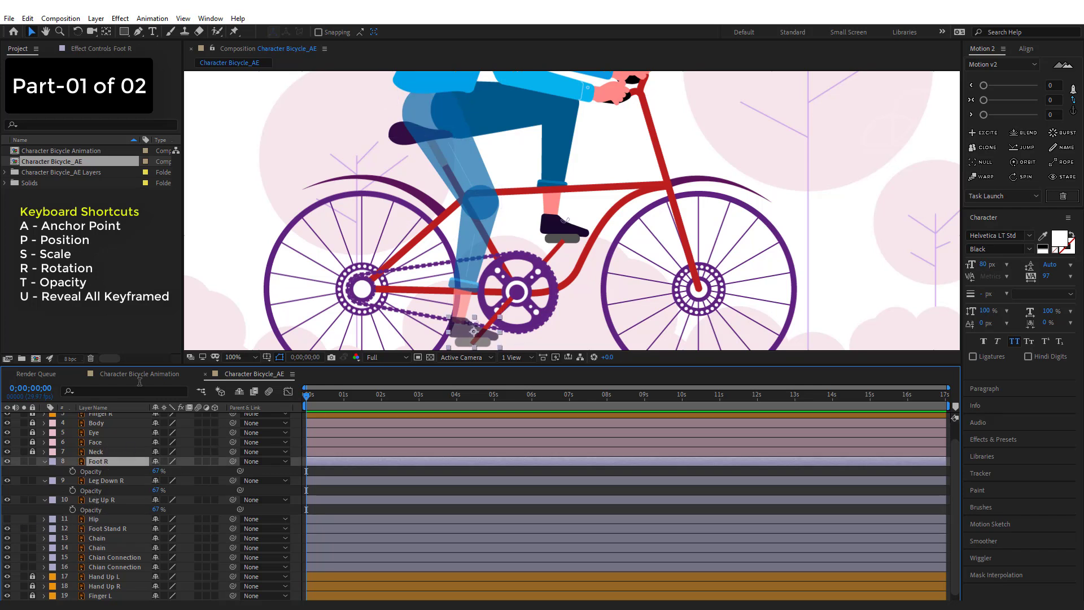
left_click(449, 146)
key("y")
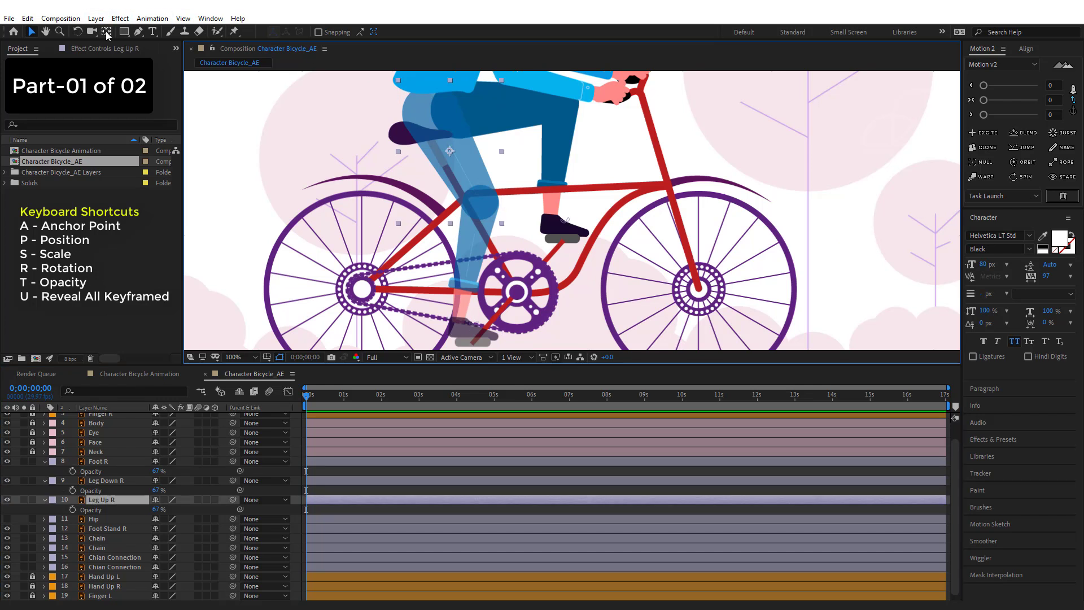
left_click_drag(448, 149, 427, 108)
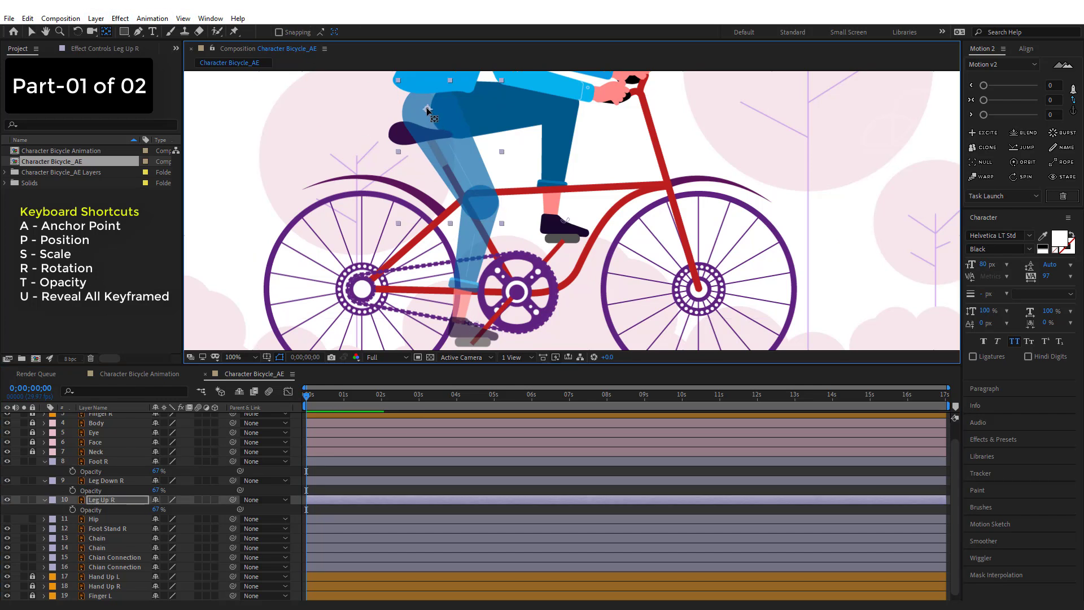
Step: Move the Leg Down R layer's anchor point up to the knee joint
left_click(468, 258)
left_click_drag(481, 209, 480, 203)
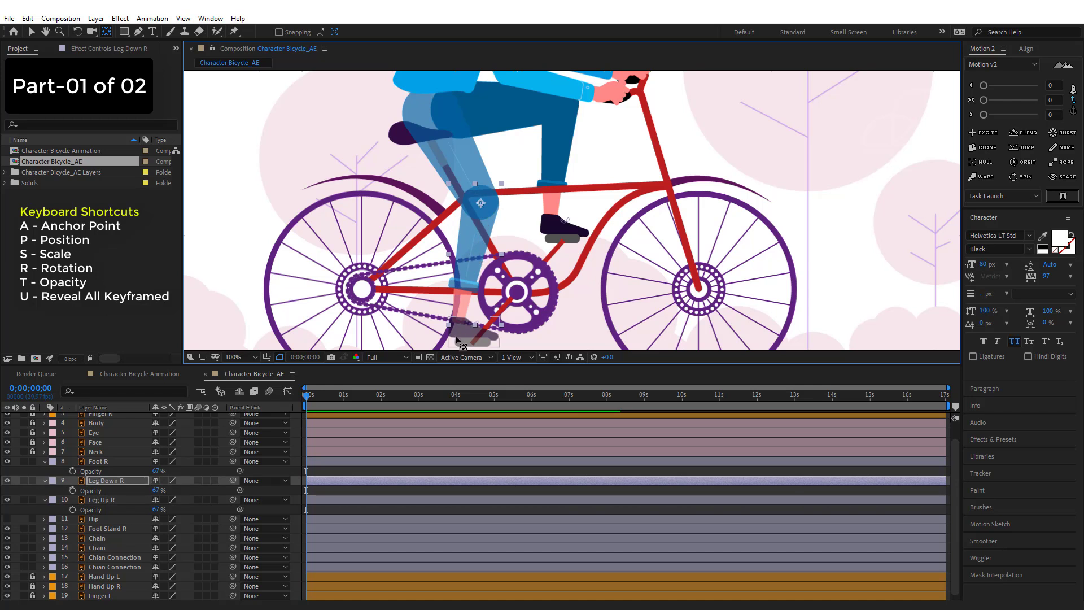
Step: Move the Foot R layer's anchor point up to the ankle joint
left_click(474, 336)
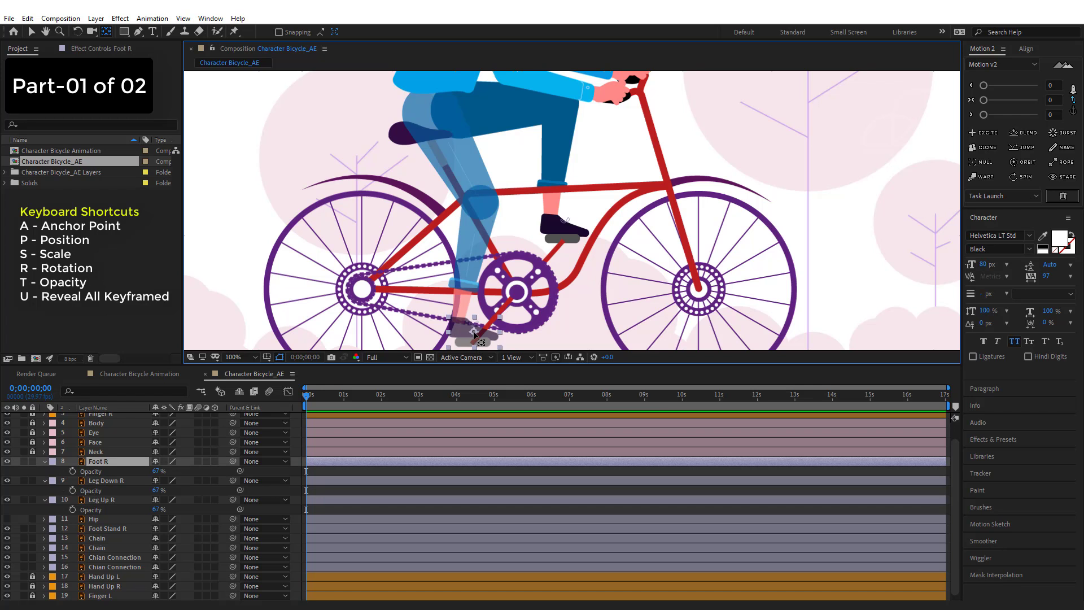
left_click_drag(475, 334, 460, 320)
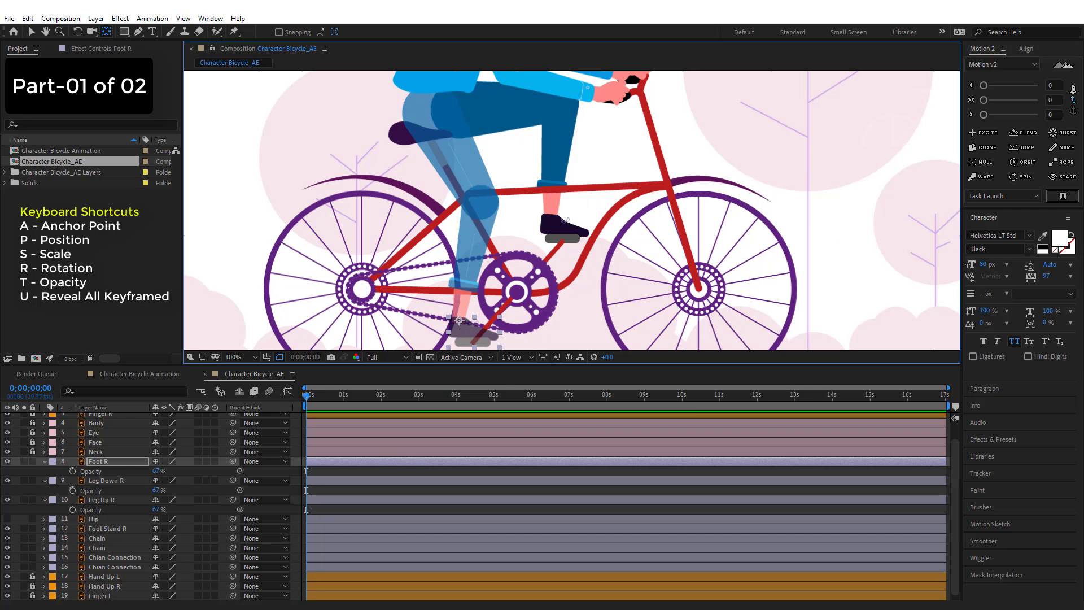
left_click(31, 32)
Step: Restore the opacity of Foot R, Leg Down R and Leg Up R to 100% and collapse their opacity properties
left_click(105, 501)
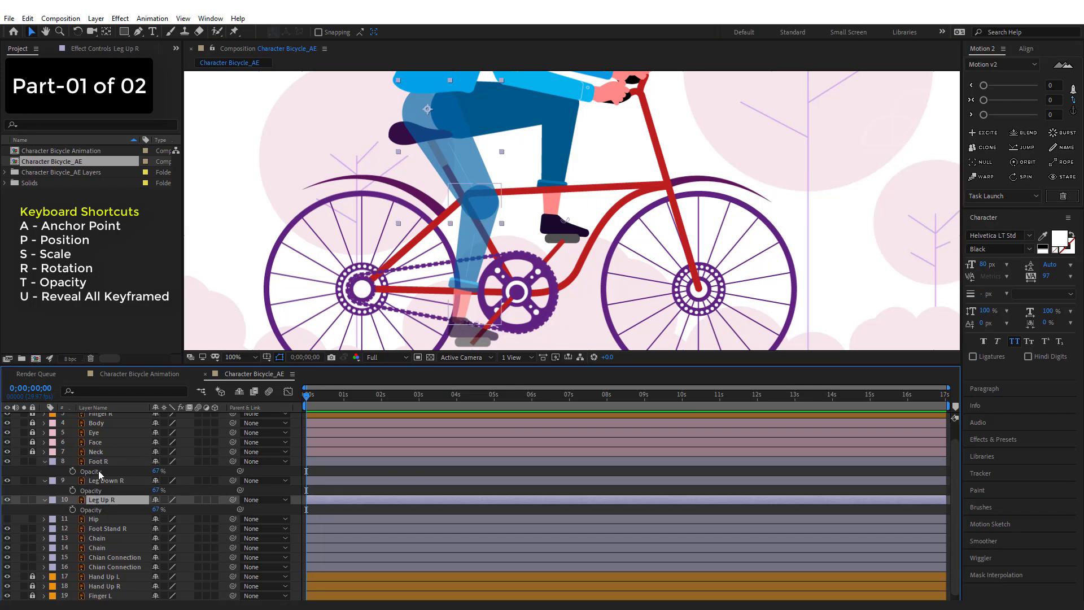
left_click(101, 463, "shift")
left_click_drag(155, 475, 174, 475)
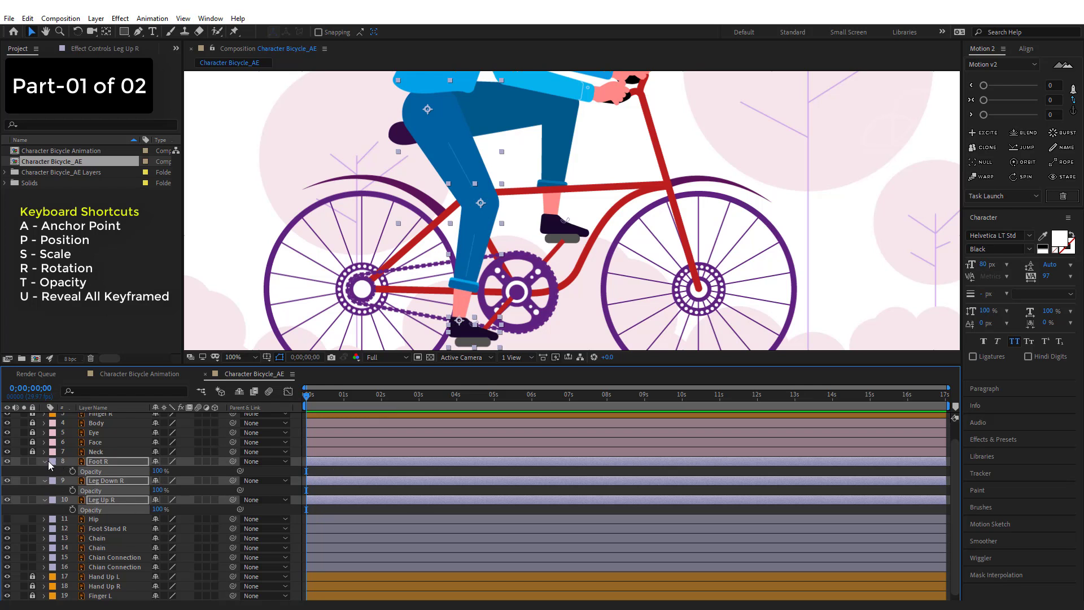
left_click(103, 463)
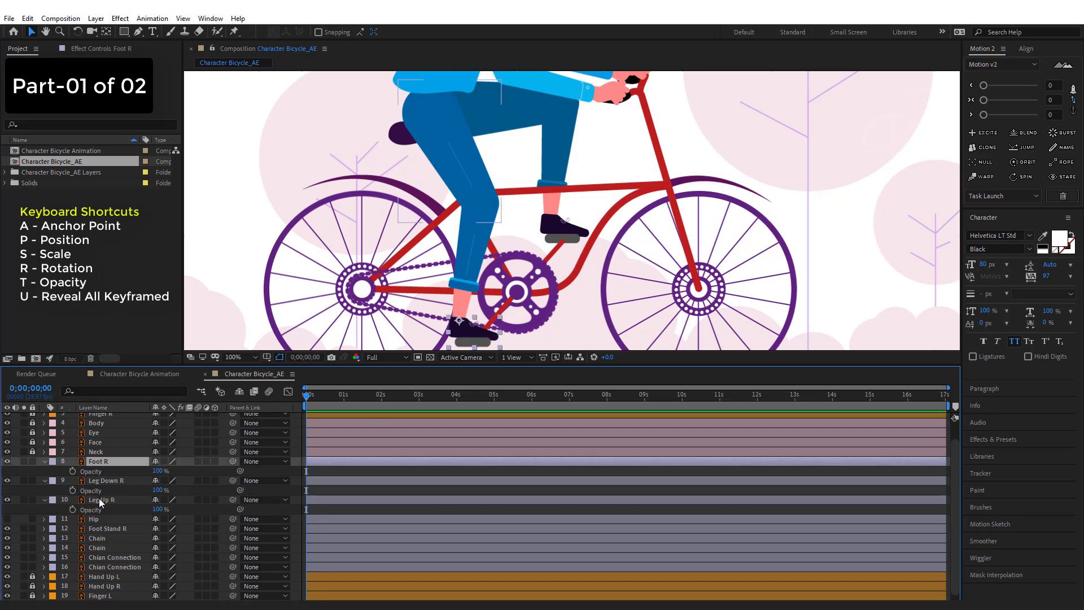
left_click(43, 462)
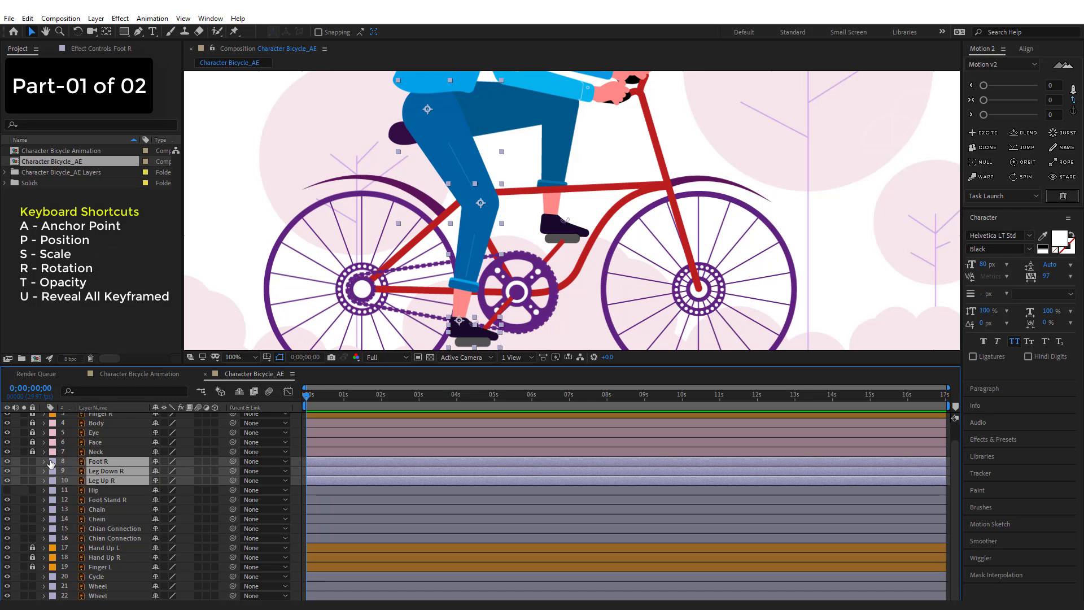
Step: Give the three right leg layers a Blue label and lock them
left_click(52, 462)
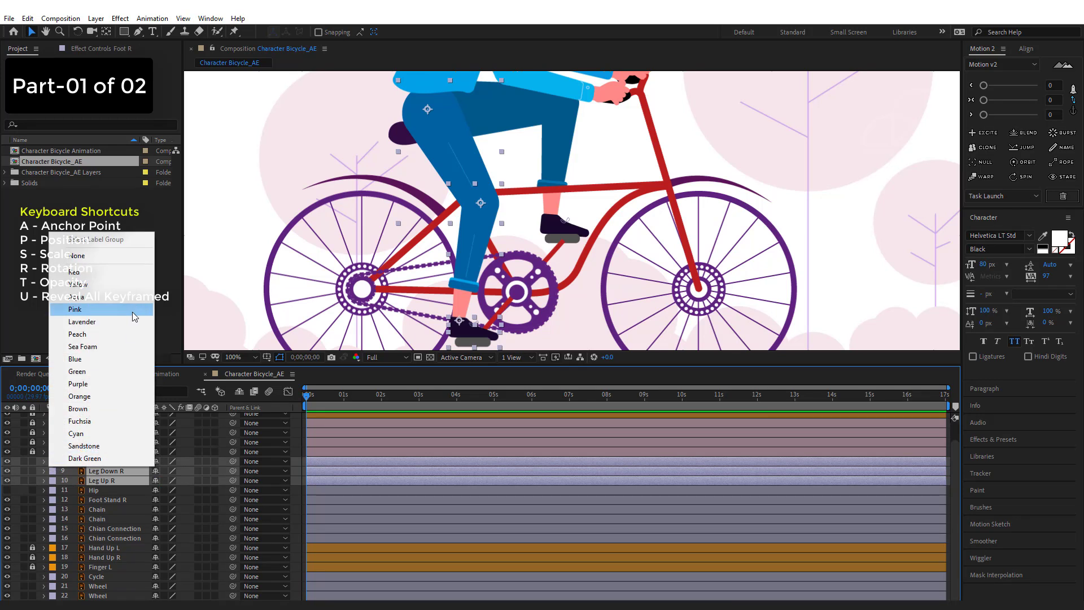
left_click(92, 322)
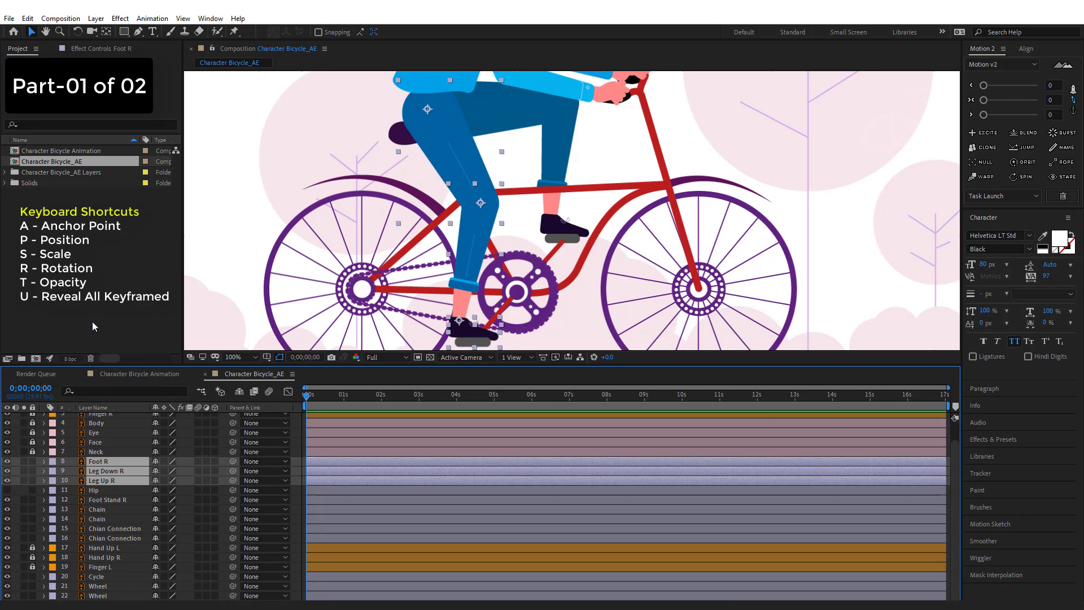
left_click(52, 463)
left_click(83, 357)
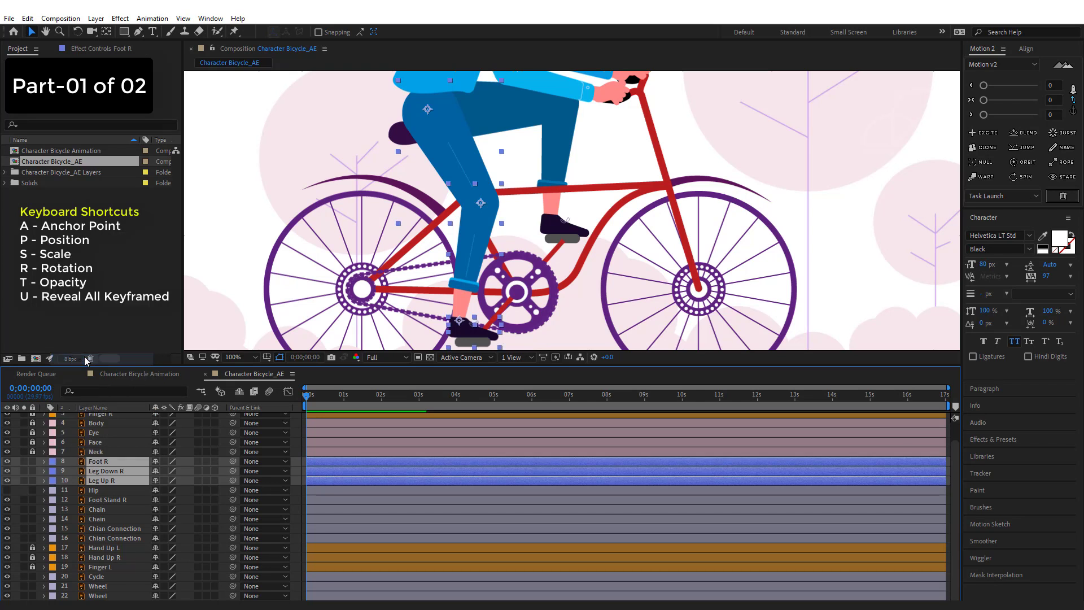
left_click(32, 462)
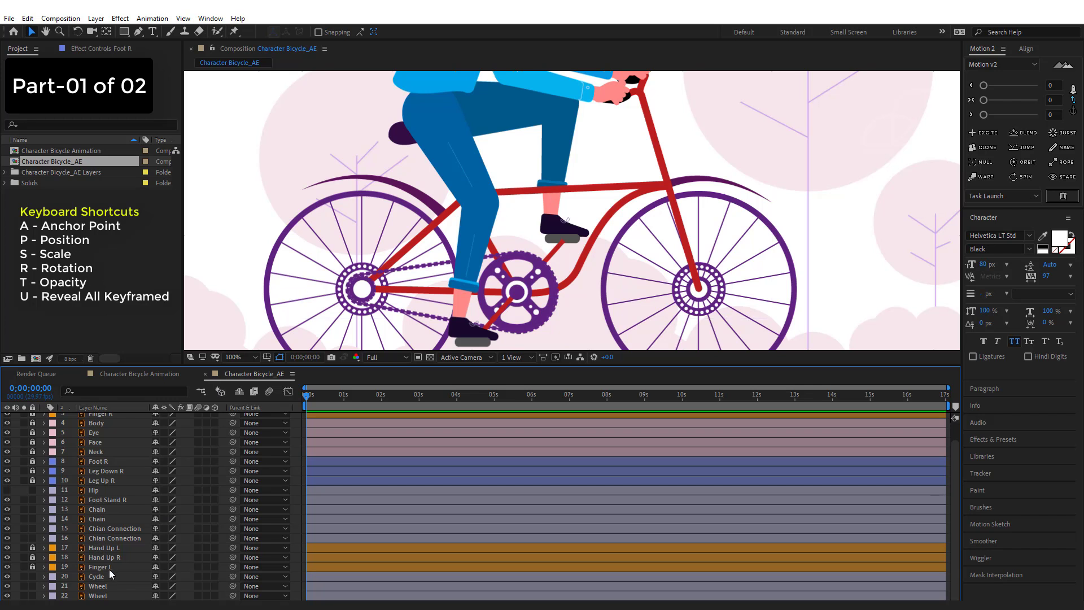
scroll(110, 568, "down", 2)
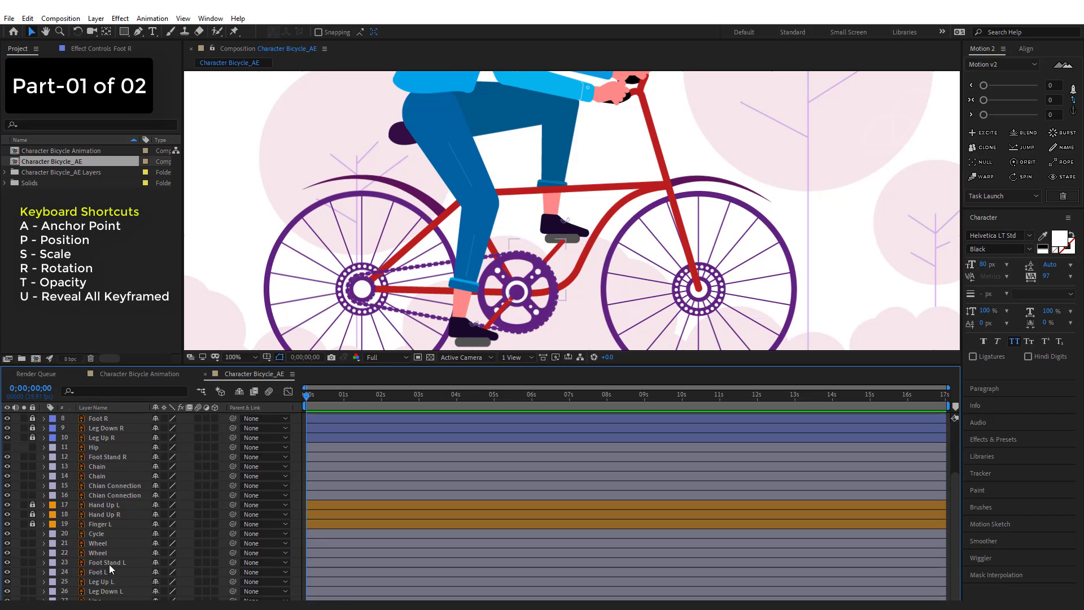
left_click(109, 564)
left_click(109, 582, "shift")
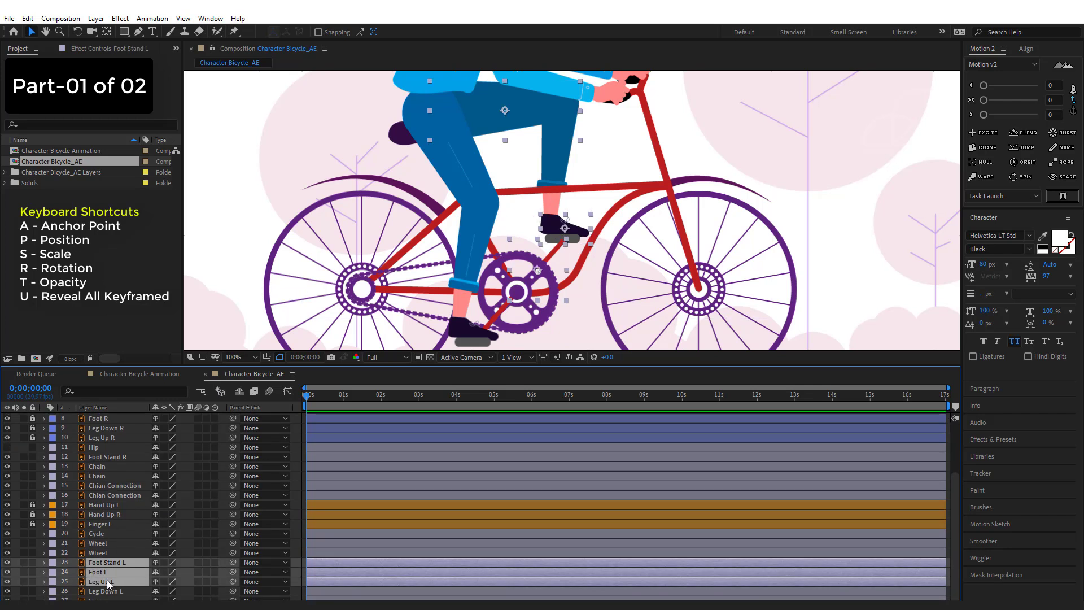
left_click_drag(6, 581, 7, 564)
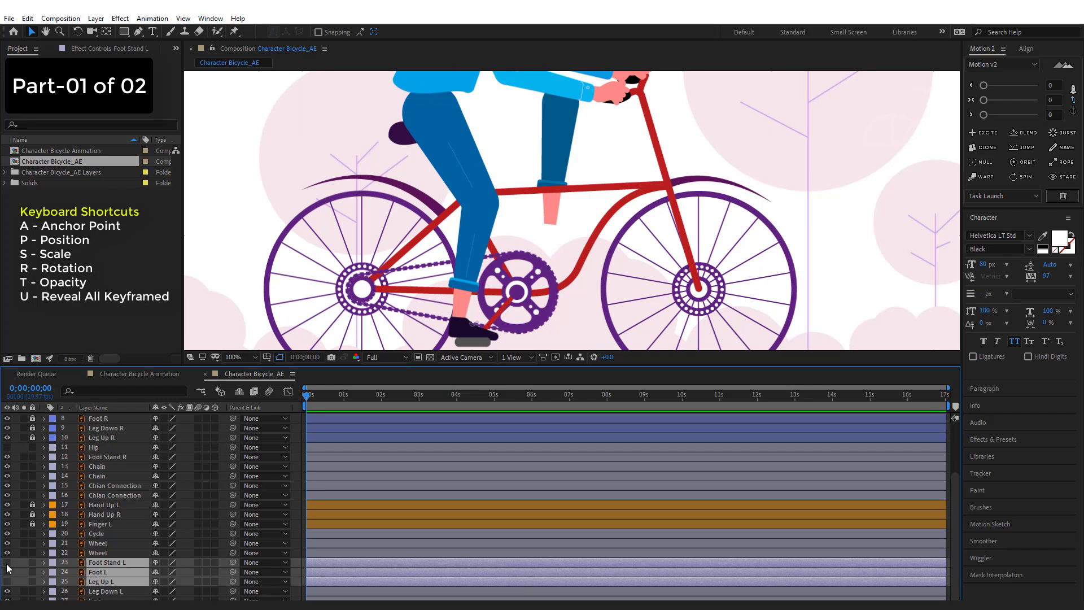
key("ctrl+z")
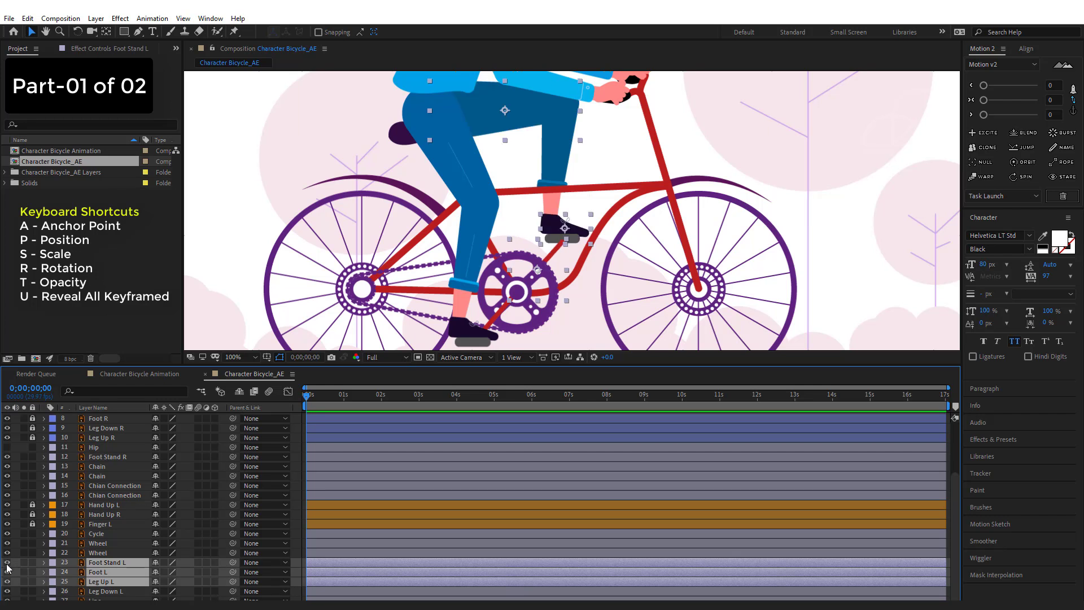
left_click(112, 591)
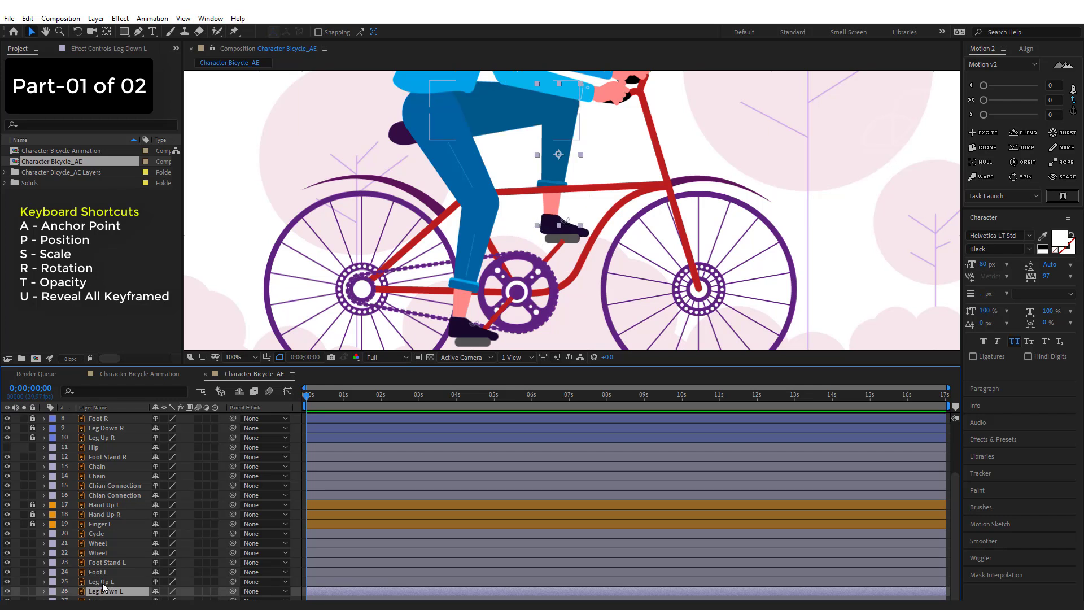
left_click(110, 564)
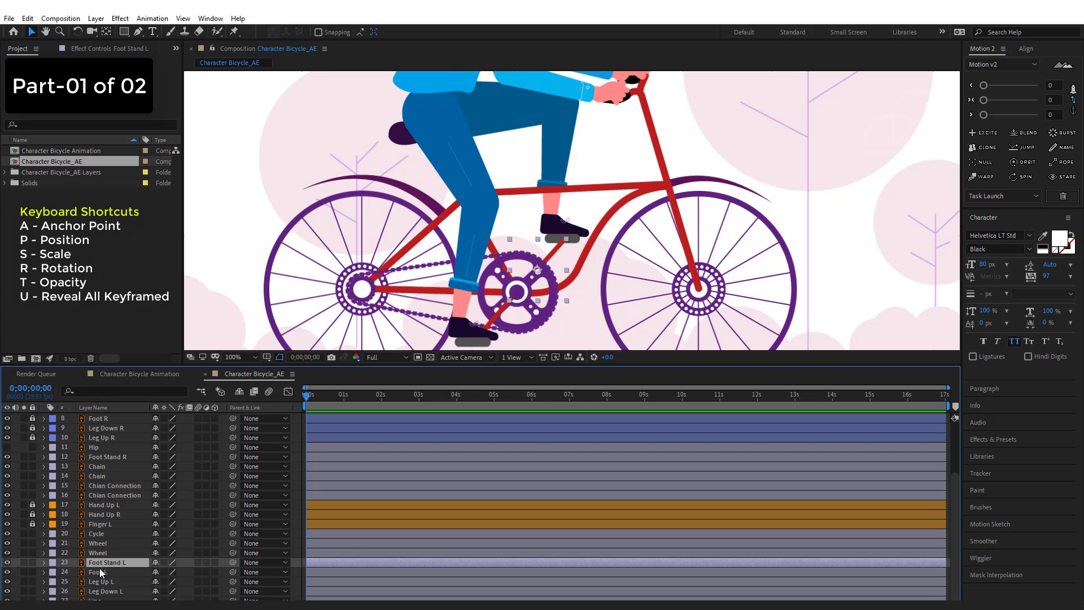
Step: Label the Foot L, Leg Up L and Leg Down L layers Blue and lower their opacity to 80%
left_click(102, 572)
left_click(103, 591, "shift")
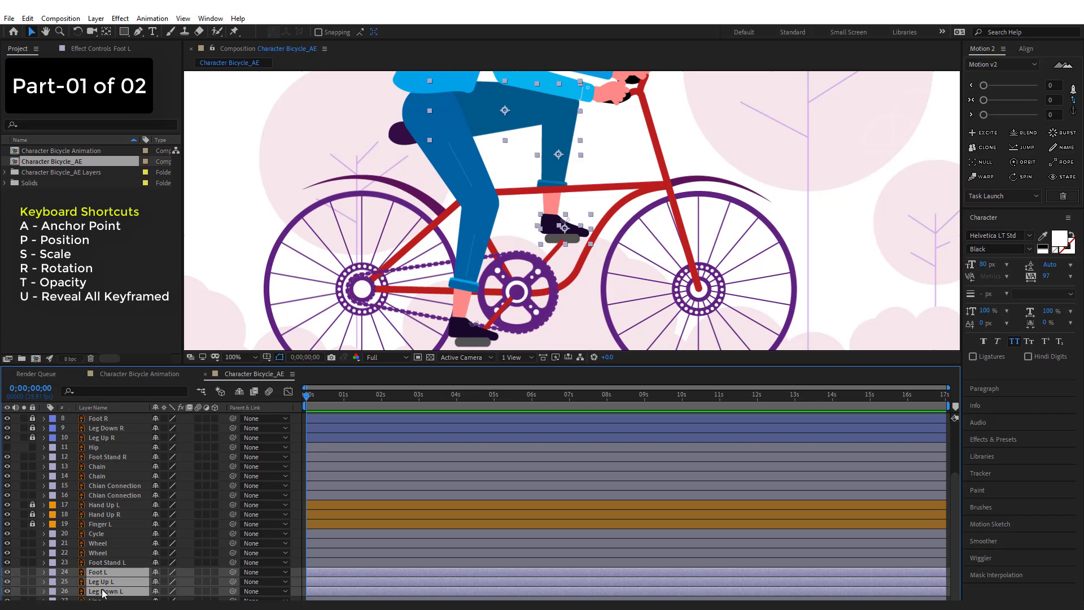
left_click(8, 577)
left_click(8, 577)
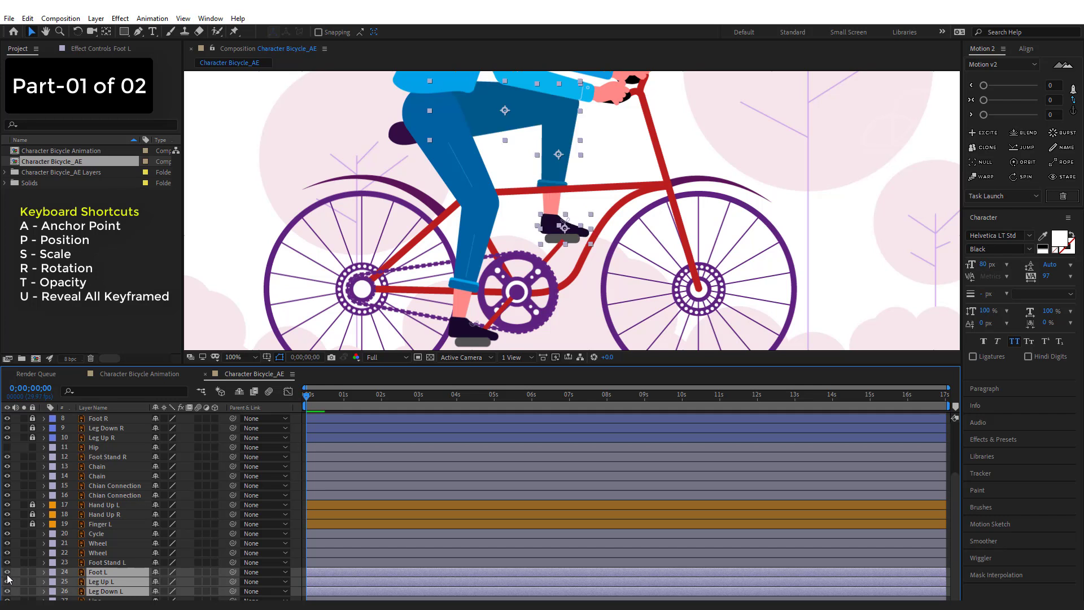
left_click(54, 576)
left_click(73, 482)
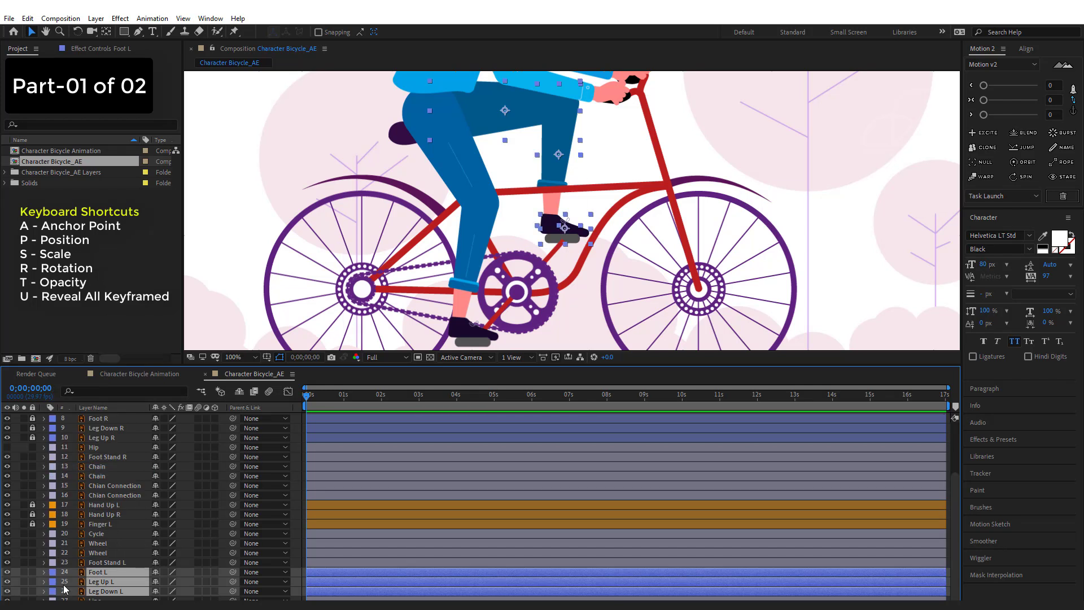
key("t")
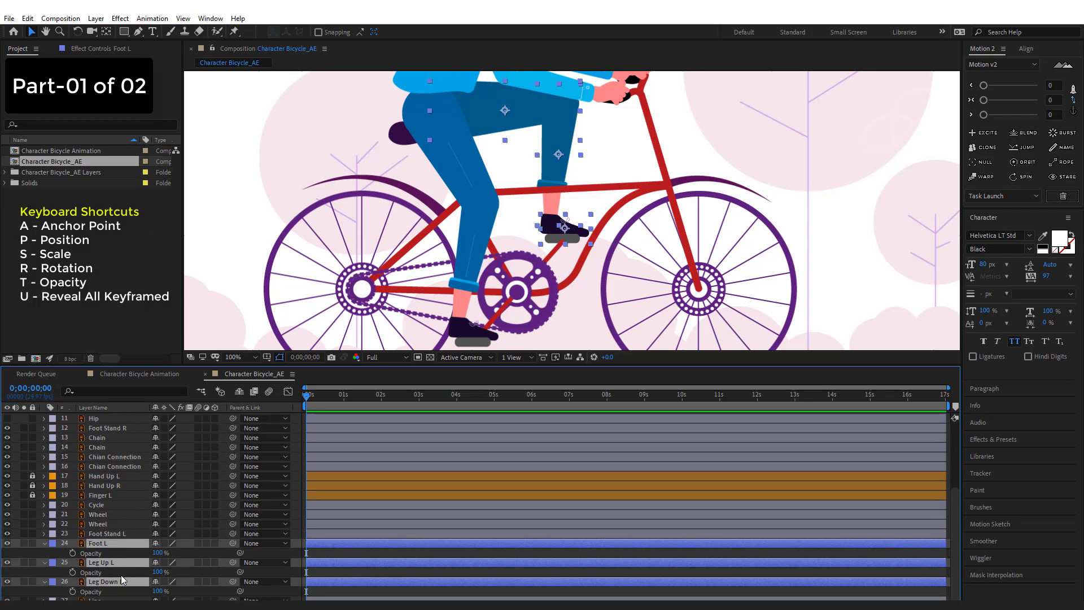
left_click_drag(156, 552, 146, 552)
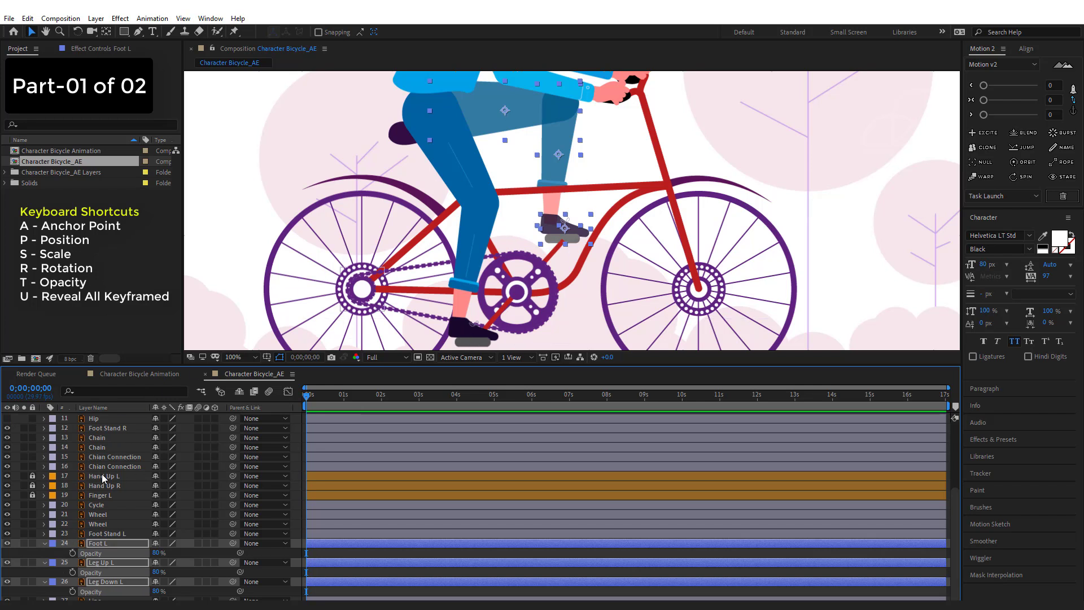
Step: Hide the Foot R, Leg Down R, Leg Up R and Hip layers to expose the left leg
scroll(89, 476, "up", 2)
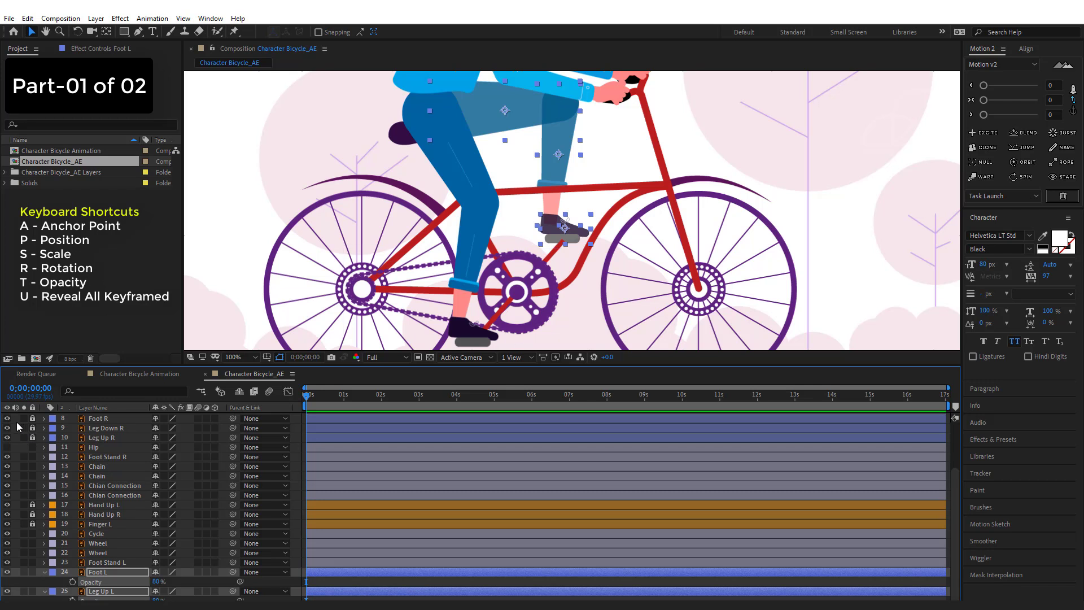
left_click_drag(7, 418, 8, 436)
key("ctrl+shift+a")
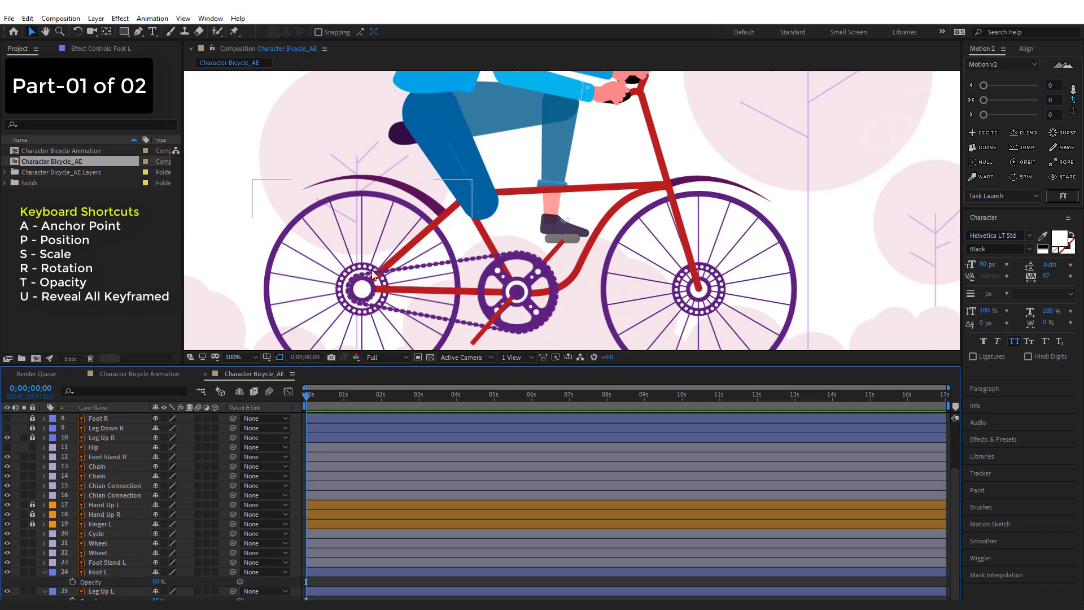
scroll(46, 445, "up", 2)
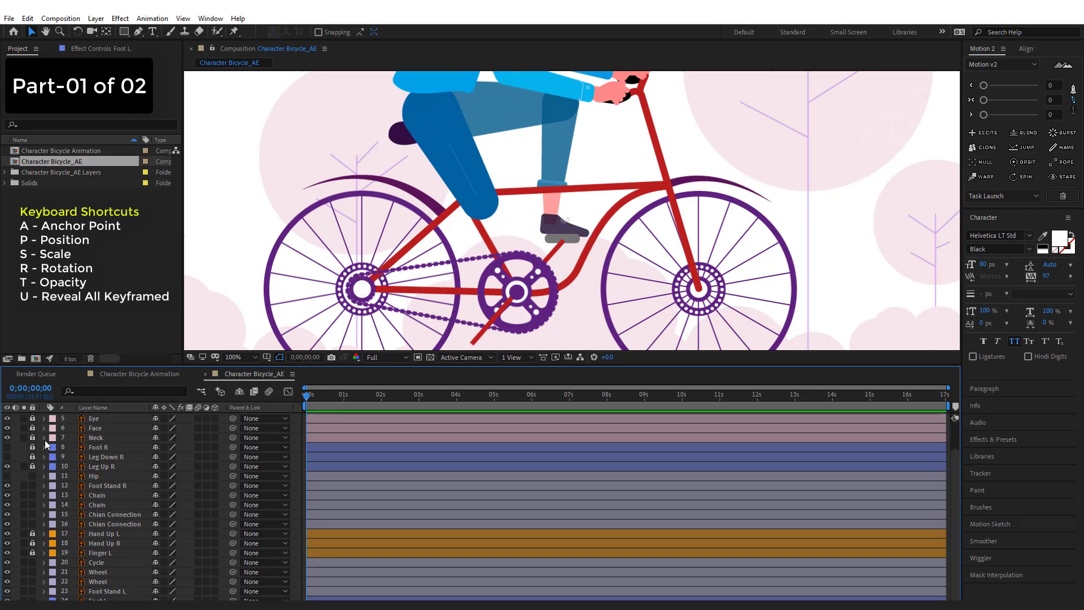
left_click(7, 467)
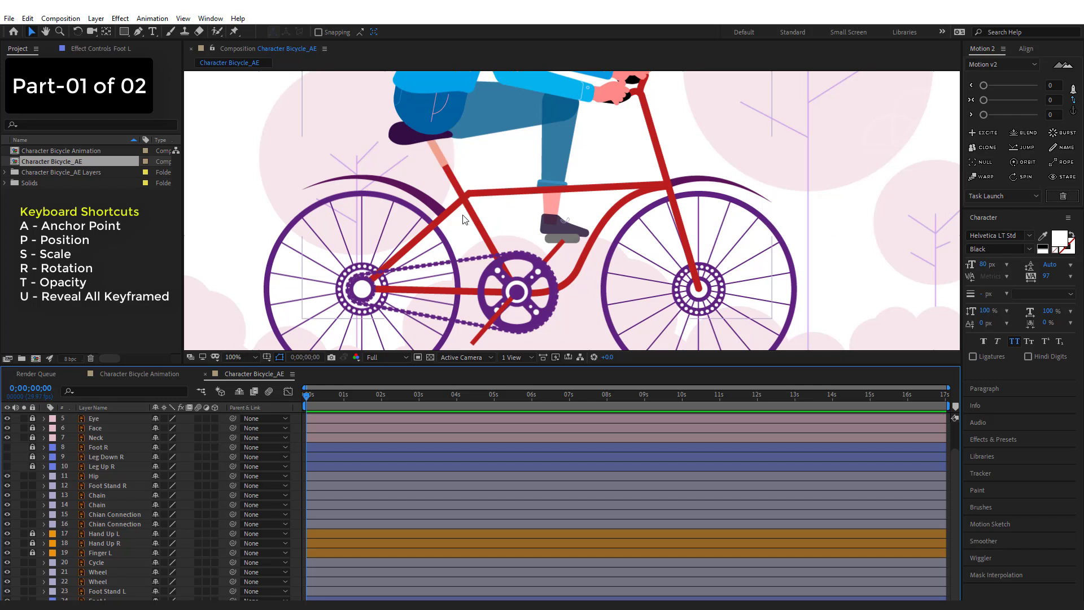
left_click(432, 116)
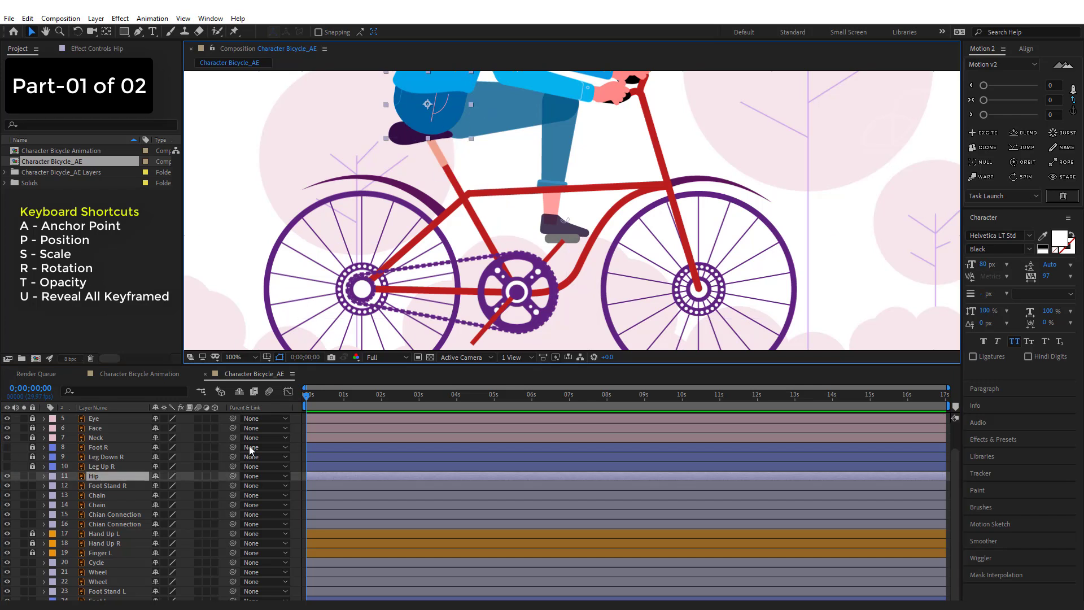
left_click(8, 476)
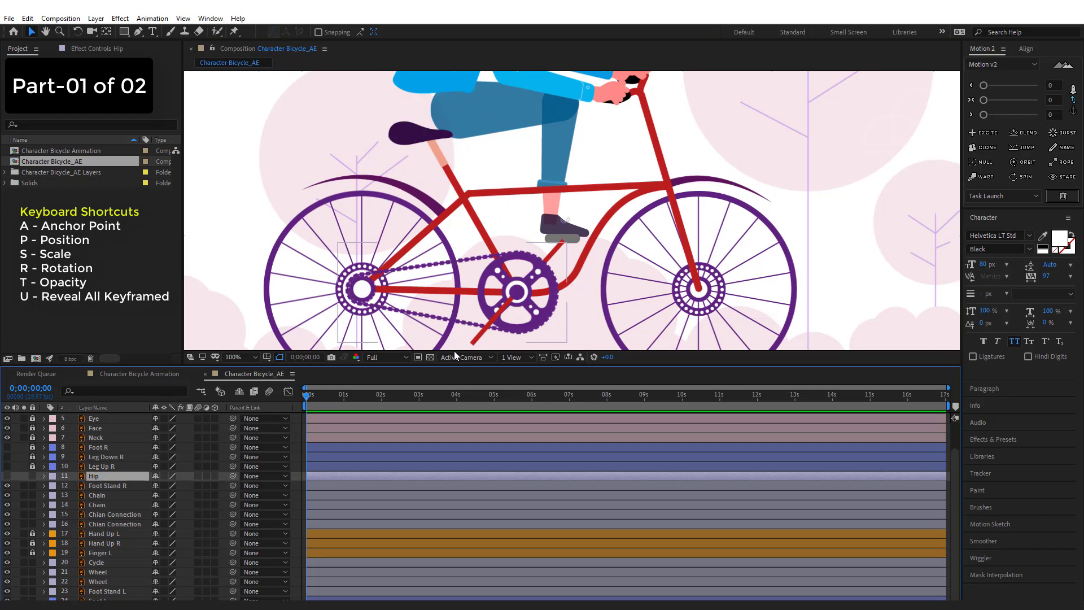
Step: Move the Foot L layer's anchor point up to the ankle joint
scroll(130, 579, "down", 3)
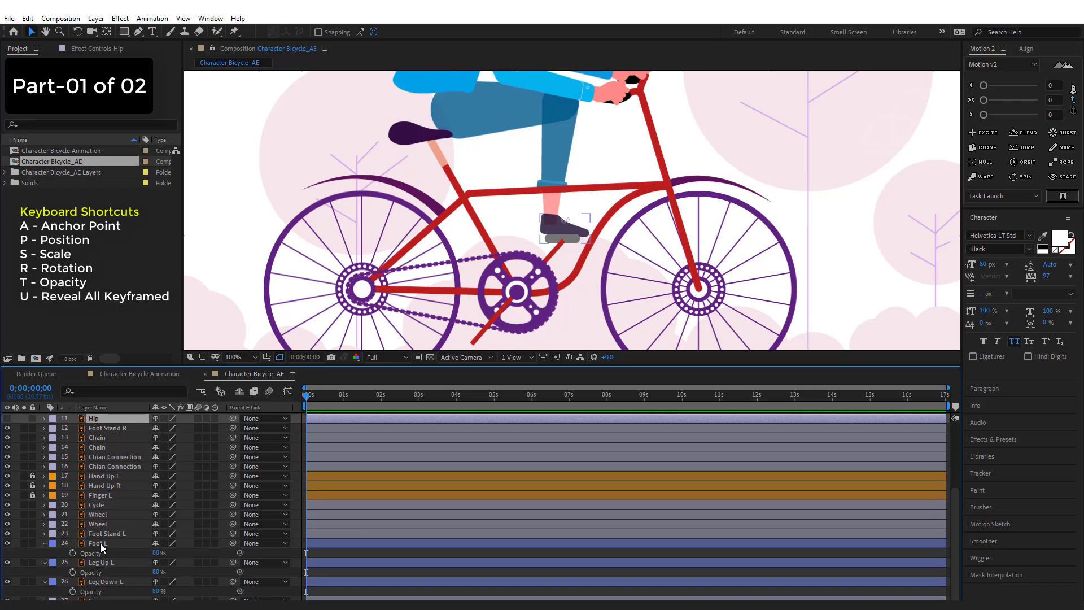
left_click(101, 543)
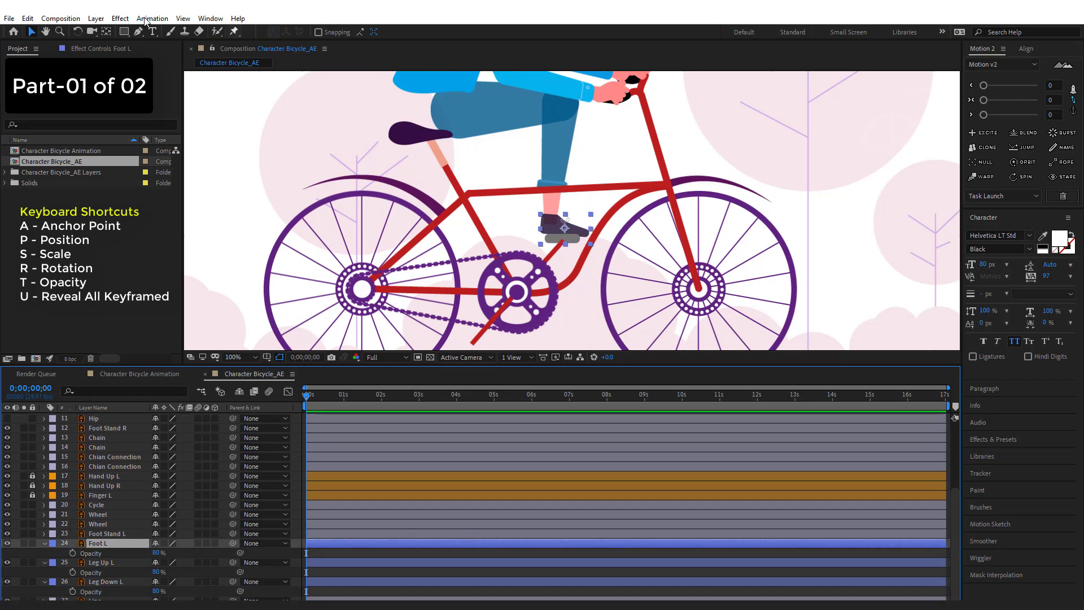
left_click(105, 32)
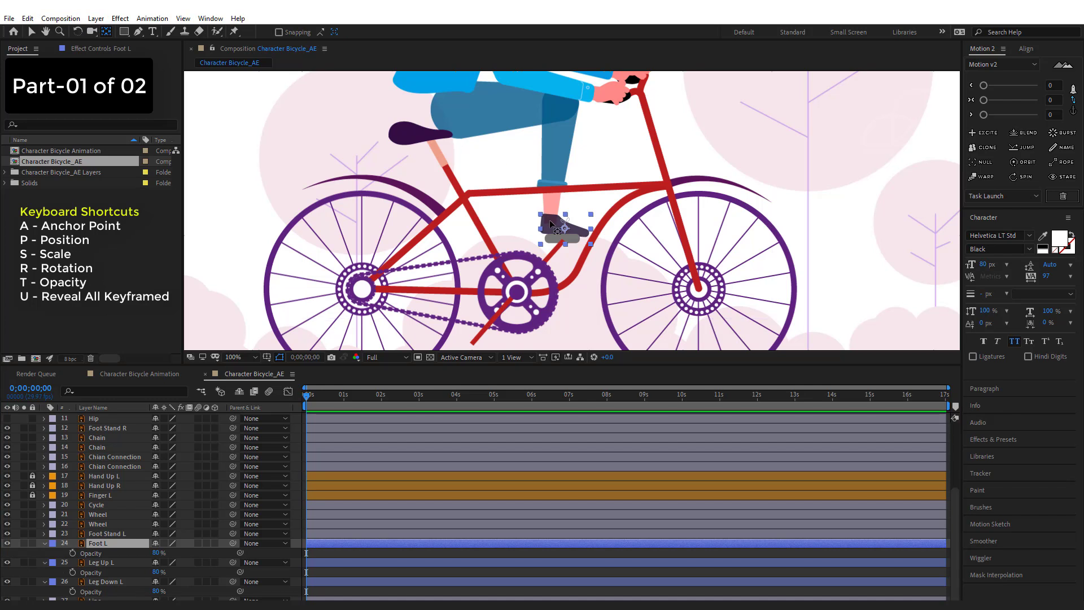
left_click_drag(557, 226, 552, 220)
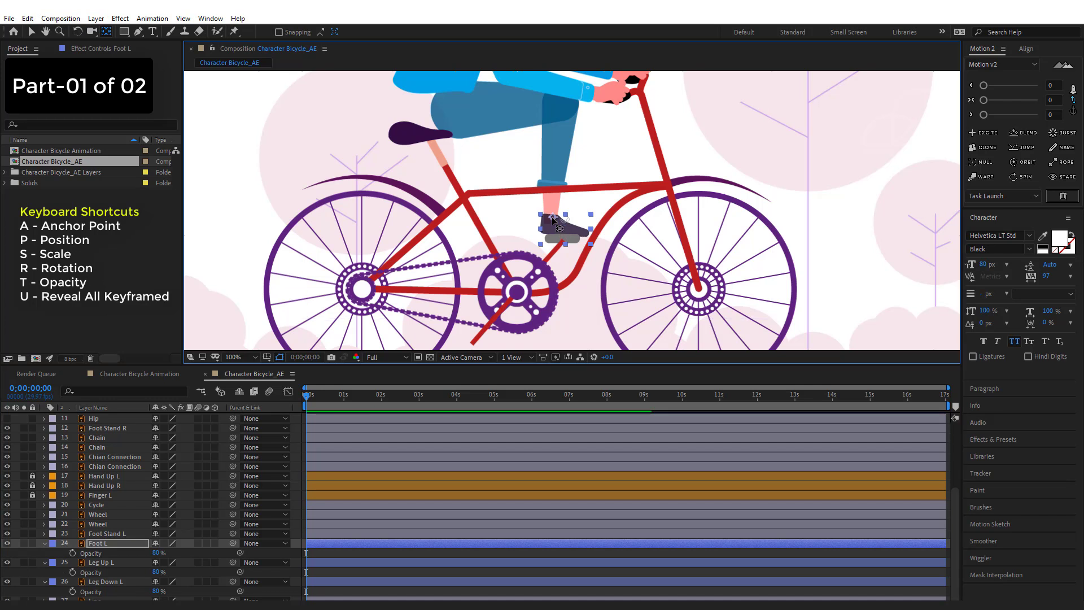
Step: Move the Leg Up L layer's anchor point to the hip joint and Leg Down L's up to the knee joint
left_click(96, 562)
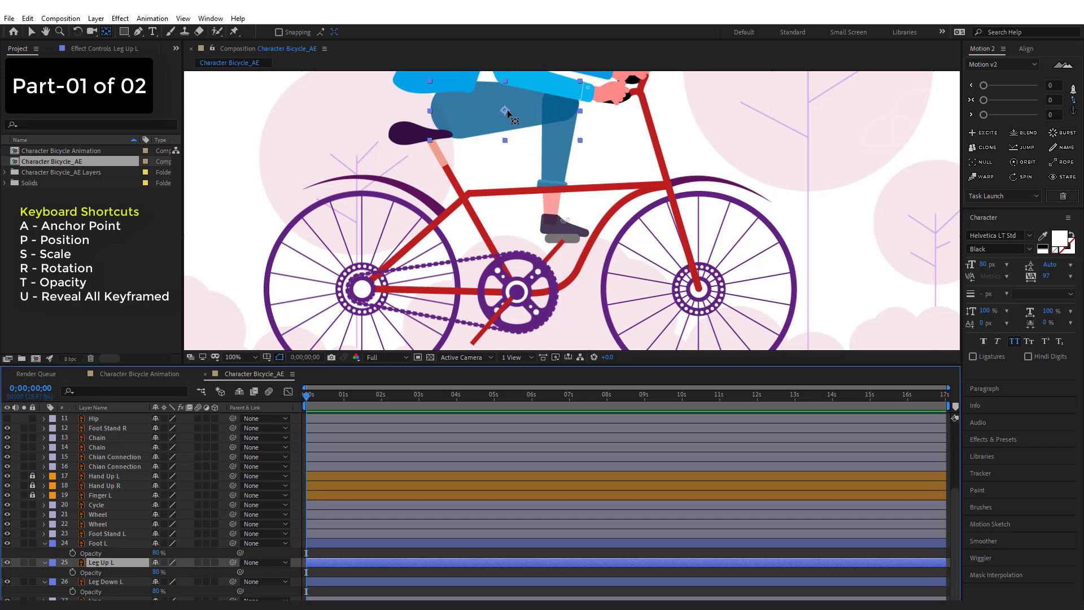
left_click_drag(491, 114, 439, 114)
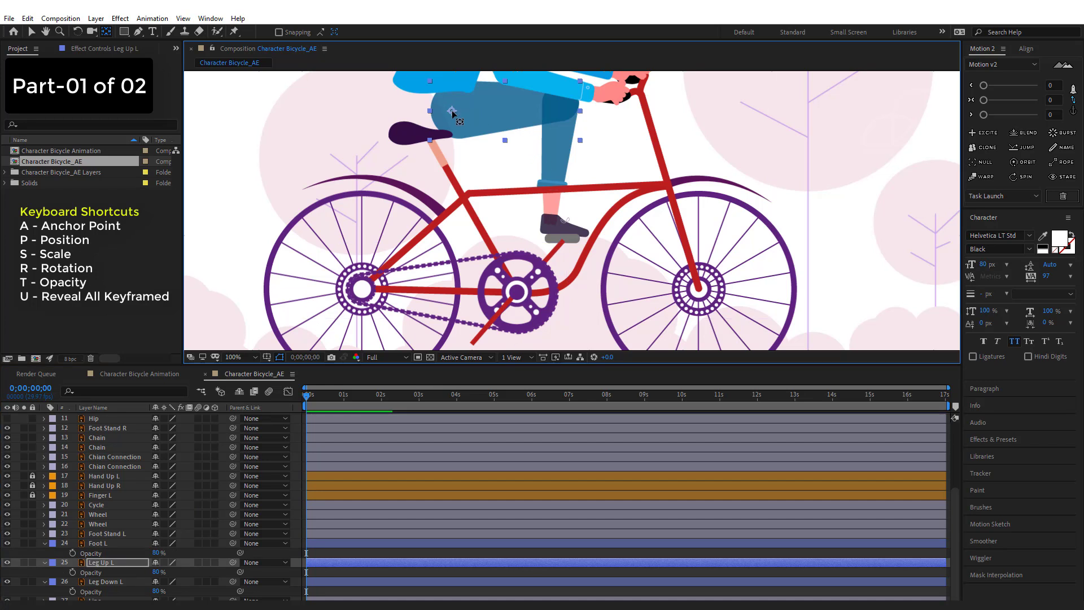
left_click(103, 581)
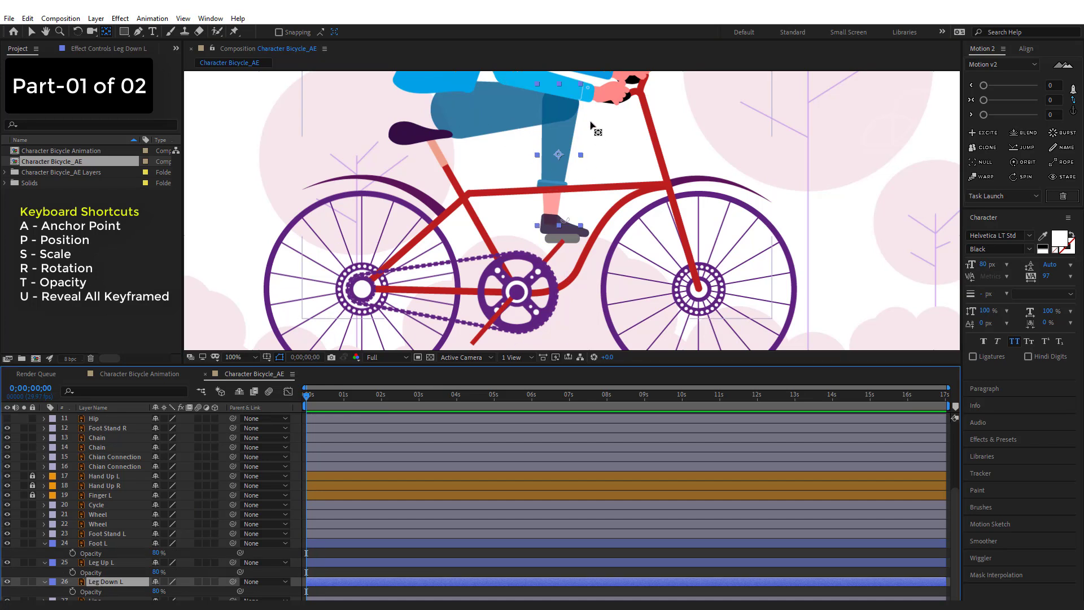
left_click_drag(559, 158, 563, 104)
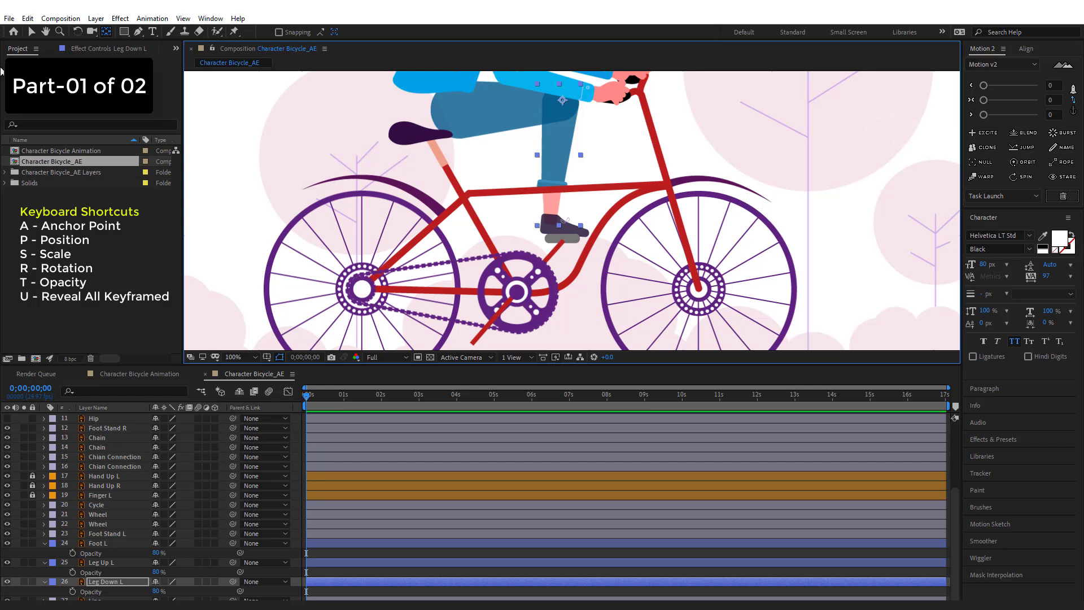
Step: Hide the Hand Up R, Hand Down R and Finger R layers so the left leg's knee is unobstructed
left_click(46, 31)
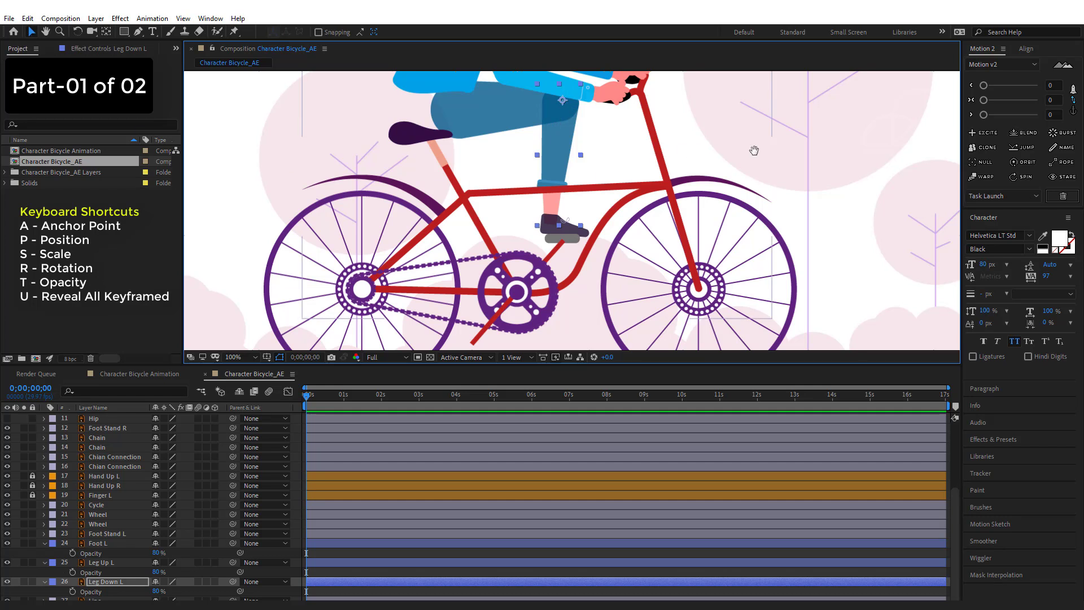
left_click_drag(753, 150, 746, 224)
key("v")
scroll(95, 489, "up", 3)
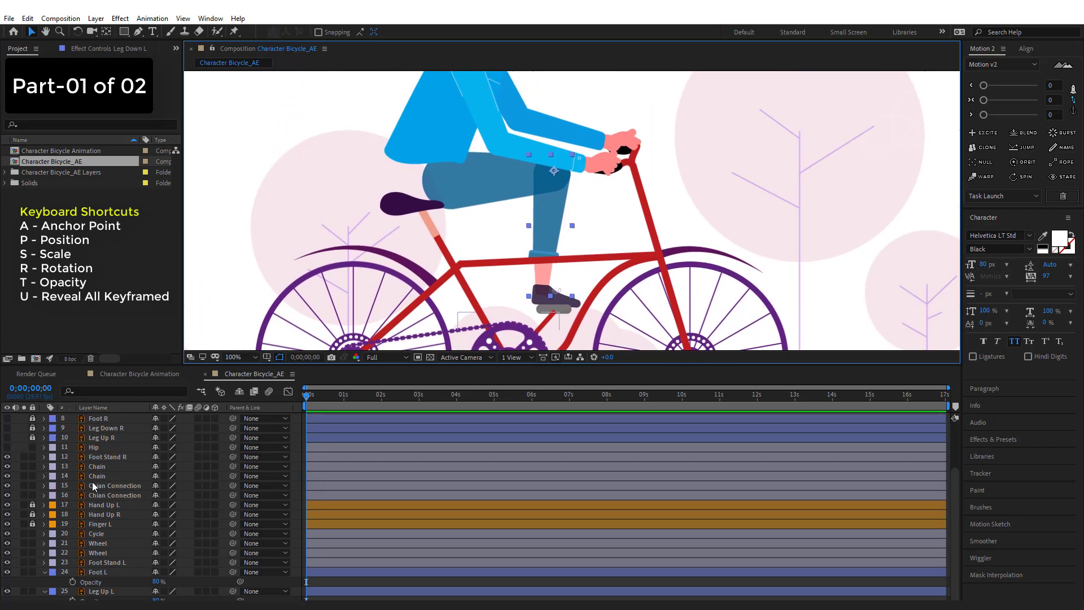
left_click_drag(8, 509, 8, 526)
scroll(46, 482, "up", 3)
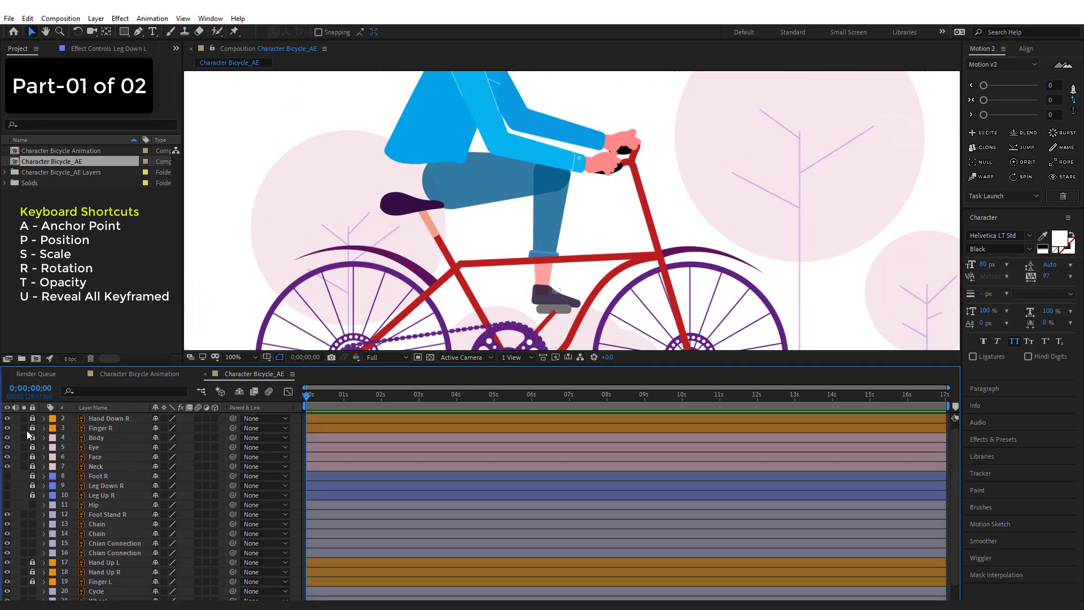
left_click_drag(8, 427, 6, 433)
left_click(8, 436)
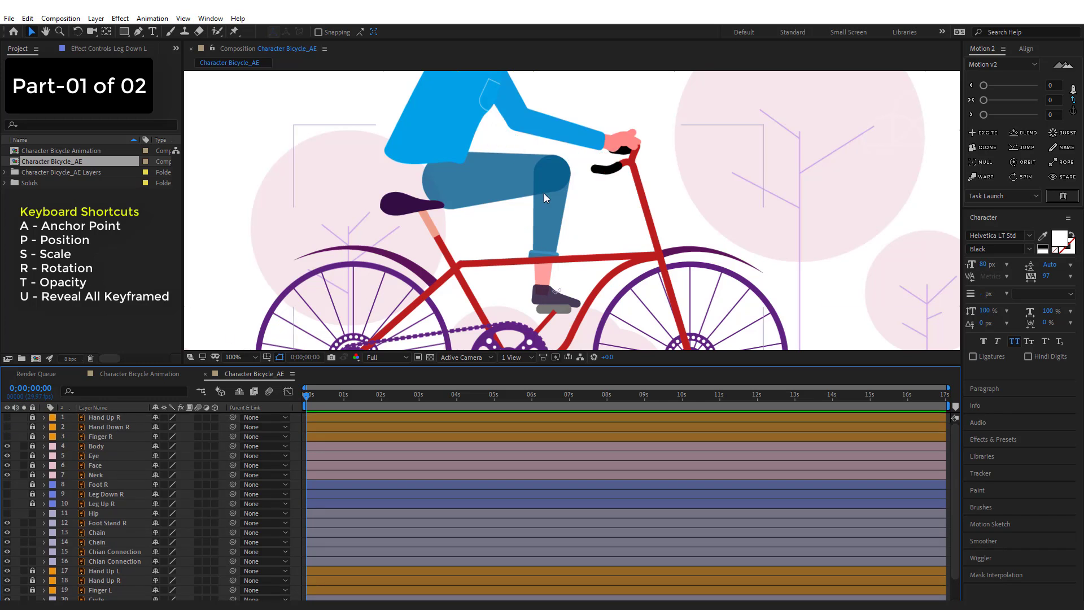
Step: Restore the Foot L, Leg Up L and Leg Down L layers to full opacity and lock all three
scroll(108, 497, "down", 2)
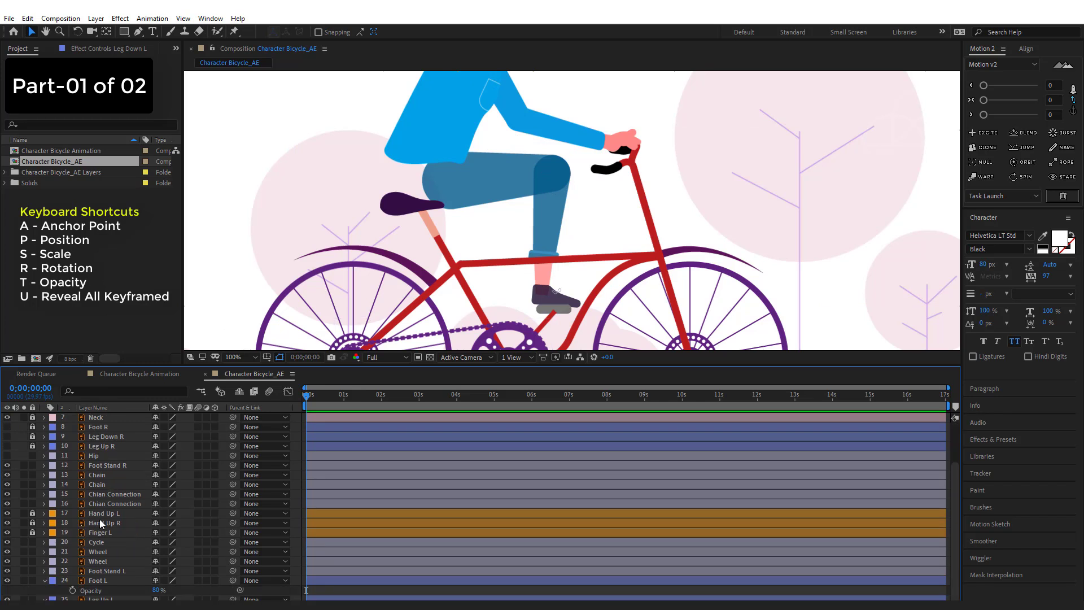
scroll(111, 578, "down", 1)
left_click(113, 582)
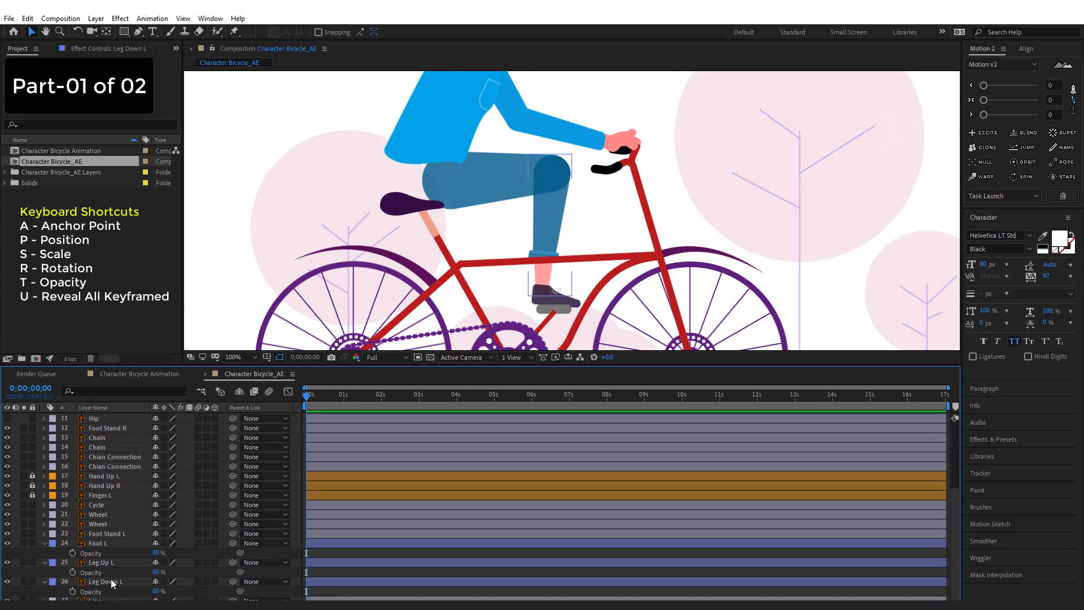
key("t")
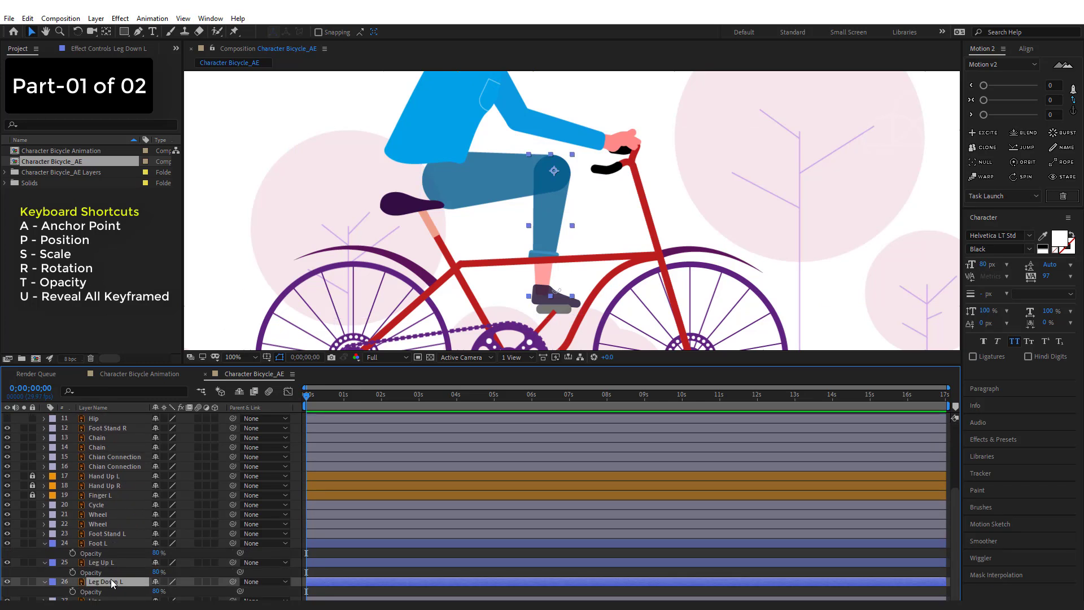
left_click(510, 177)
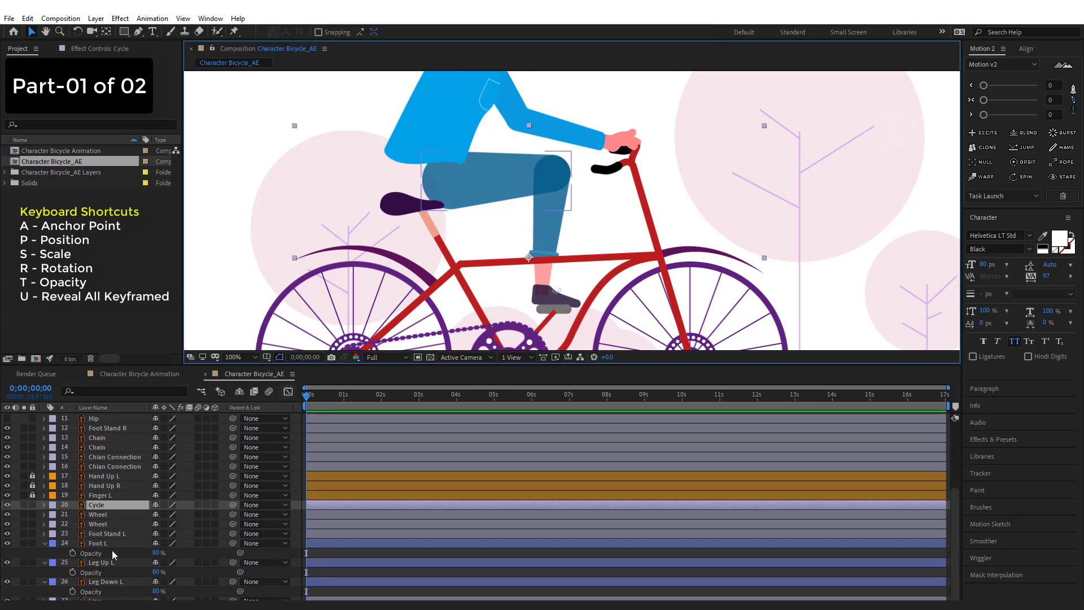
left_click(96, 543)
left_click(113, 581, "shift")
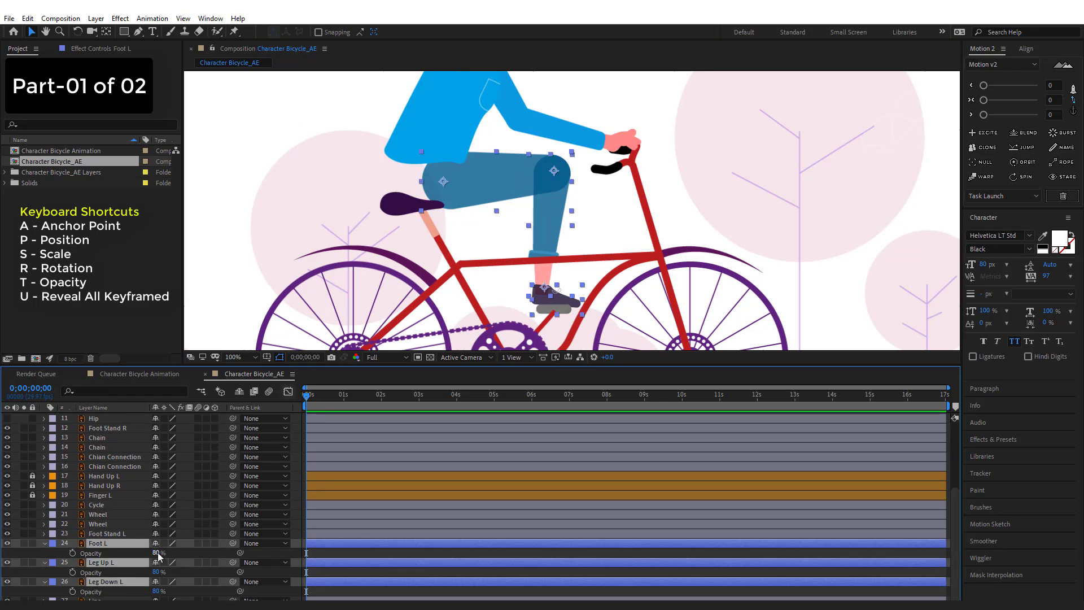
left_click_drag(157, 553, 249, 558)
left_click(44, 544)
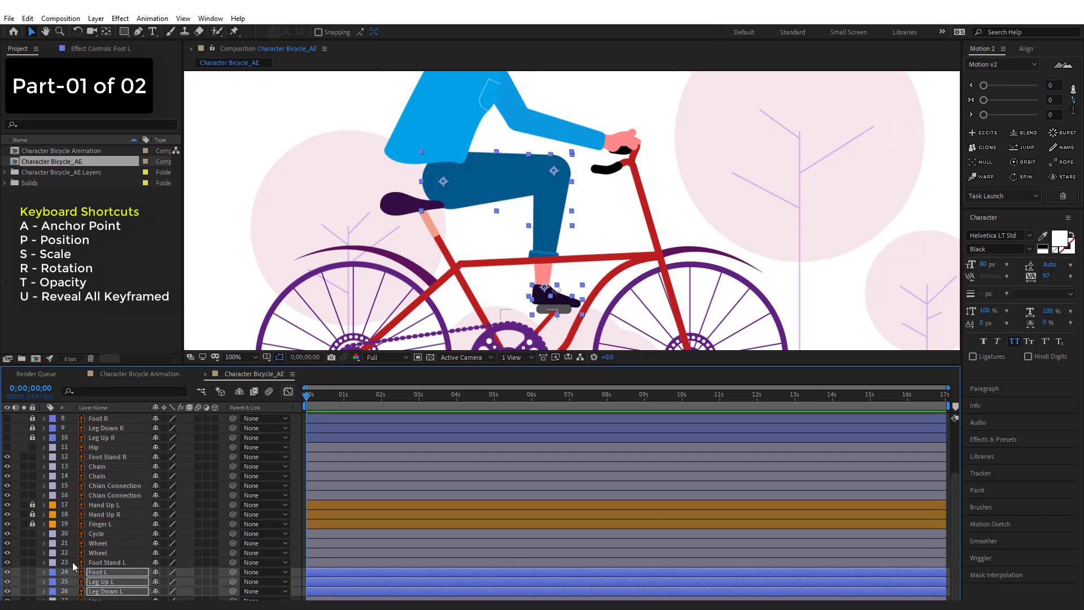
left_click(32, 573)
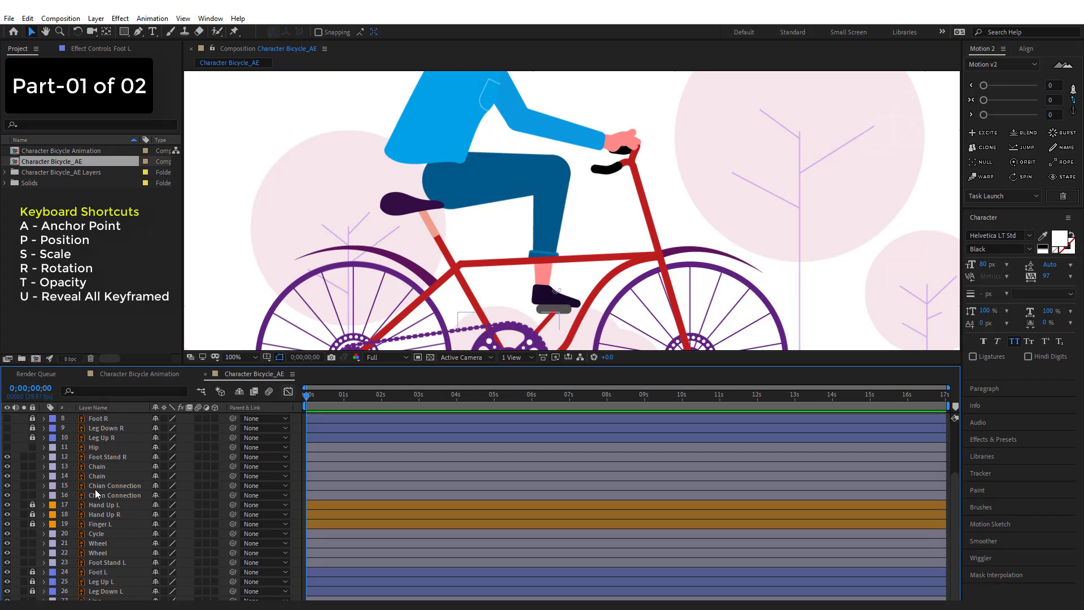
Step: Show the hidden Hip, right leg and foot, and right arm and finger layers again
scroll(95, 488, "up", 4)
left_click_drag(7, 513, 7, 484)
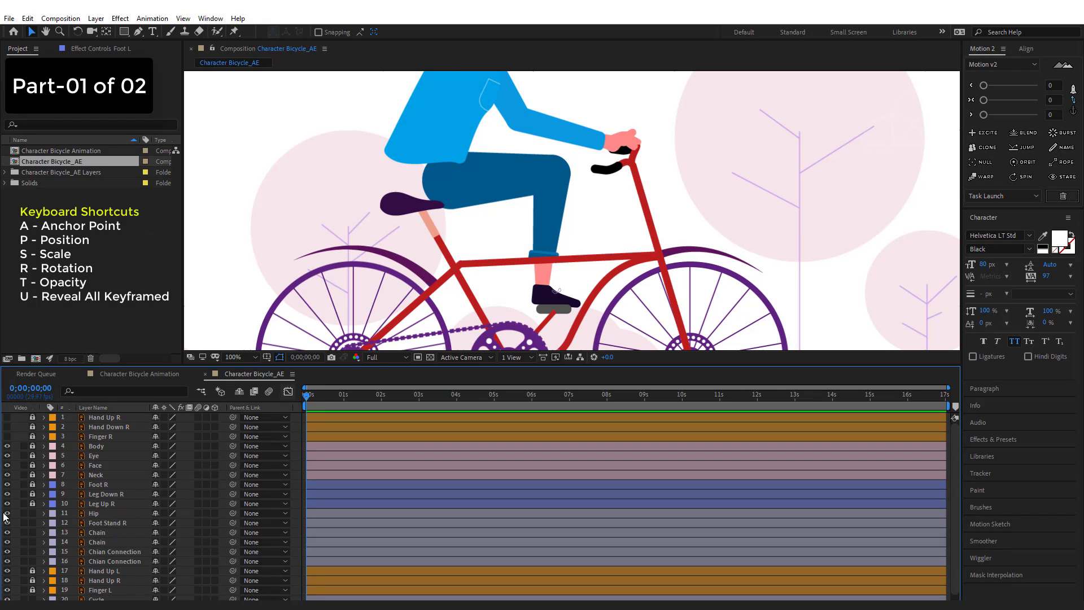
left_click_drag(8, 418, 8, 436)
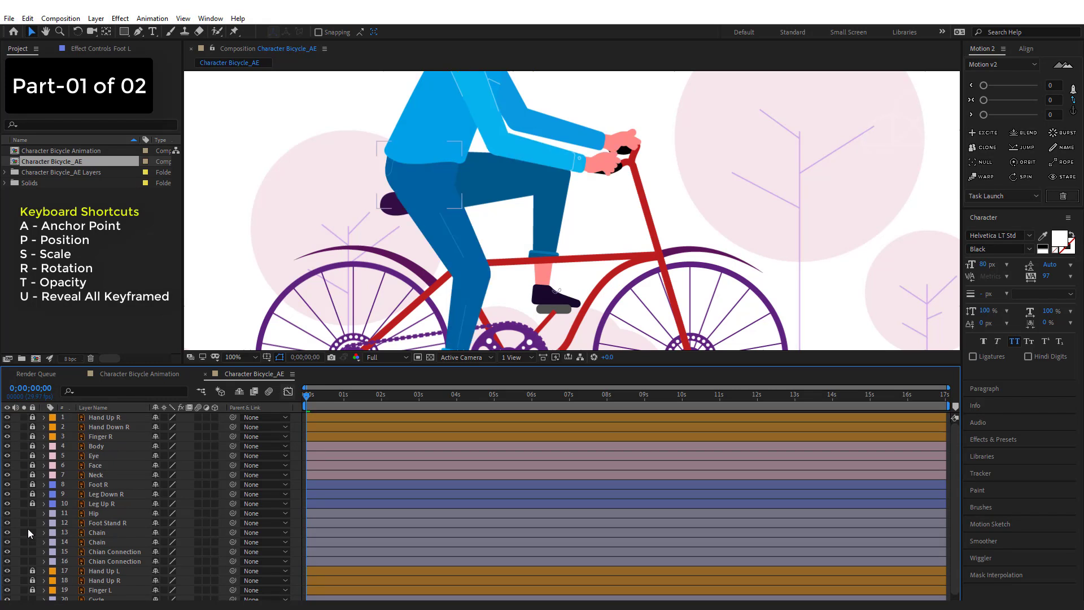
Step: Hide and lock the Line, Tree and Bushes background layers, and unlock the left leg layers plus Hand Up L, Hand Up R and Finger L
scroll(31, 539, "down", 3)
scroll(42, 534, "down", 1)
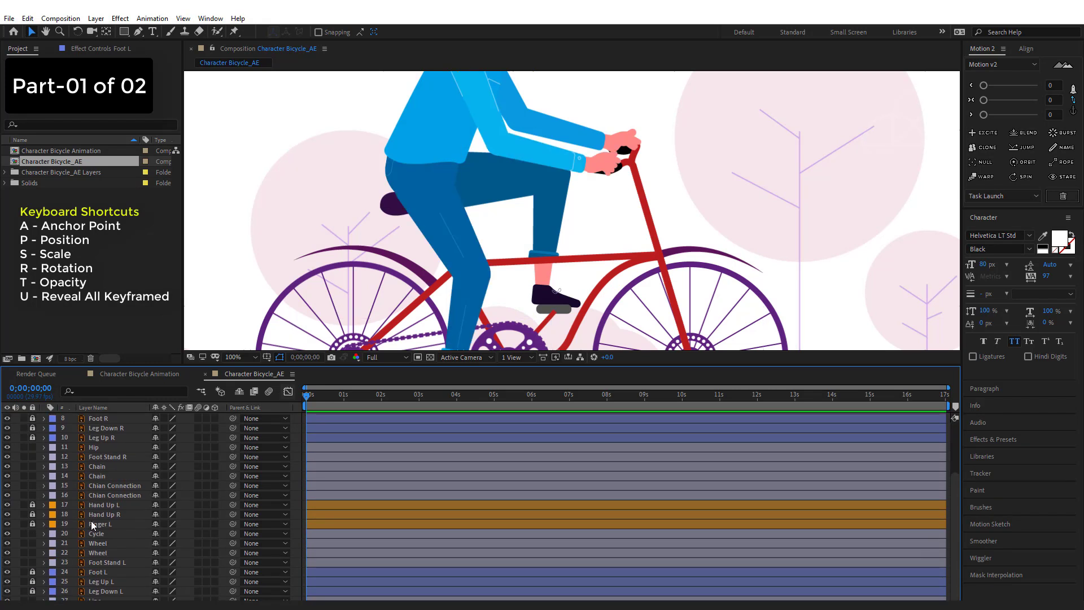
scroll(746, 194, "down", 2)
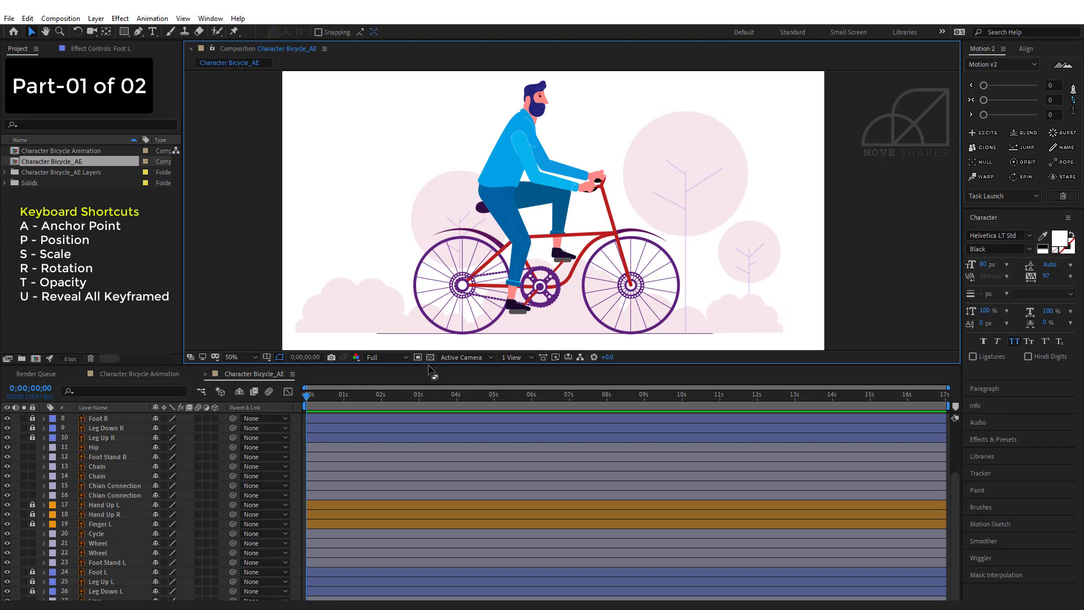
left_click_drag(428, 365, 463, 271)
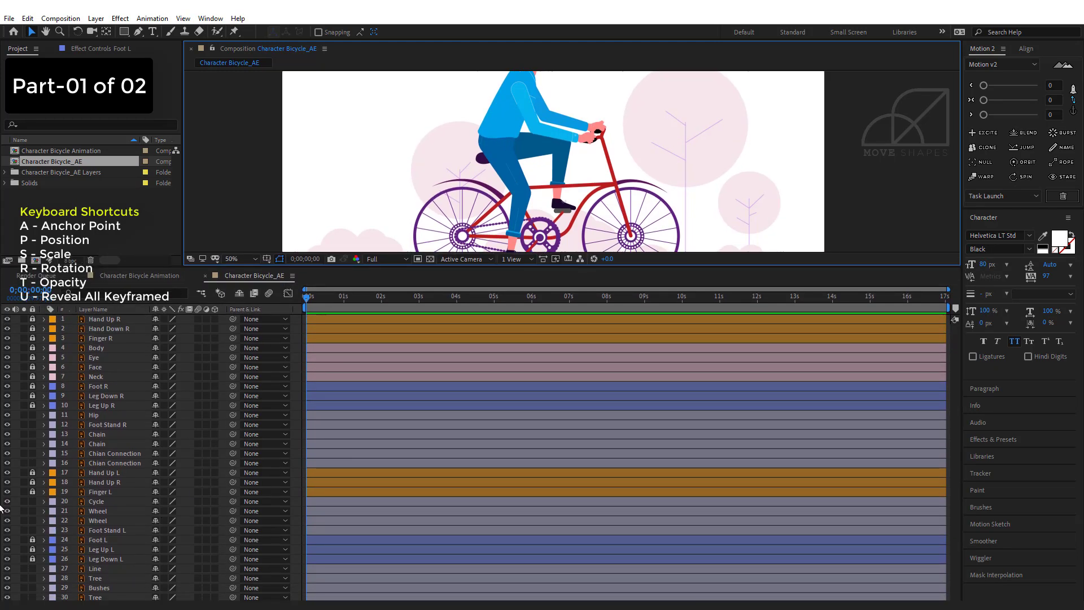
left_click(7, 588)
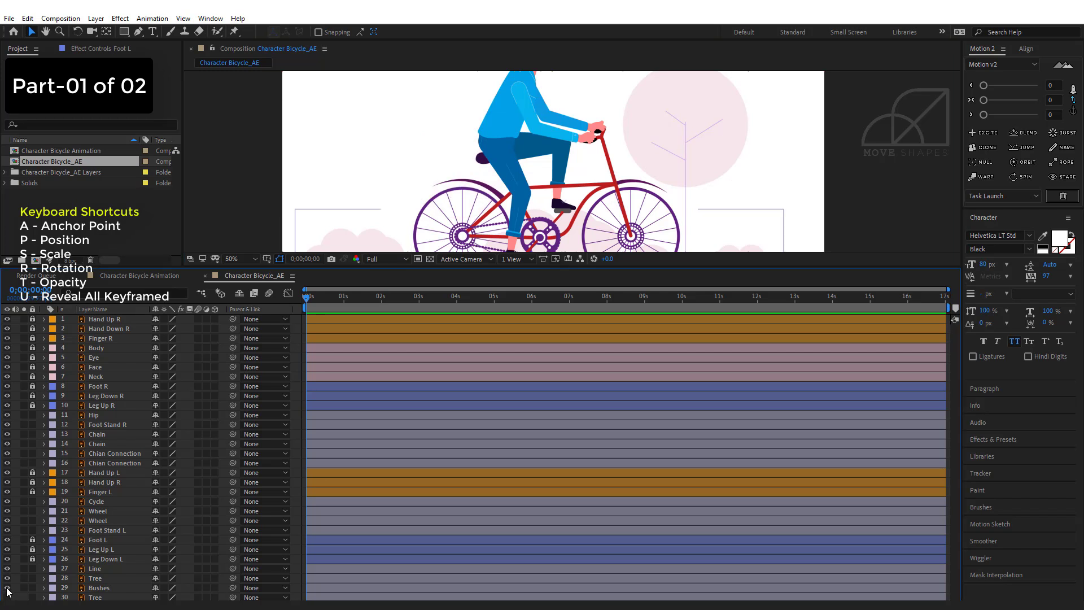
left_click_drag(7, 587, 33, 597)
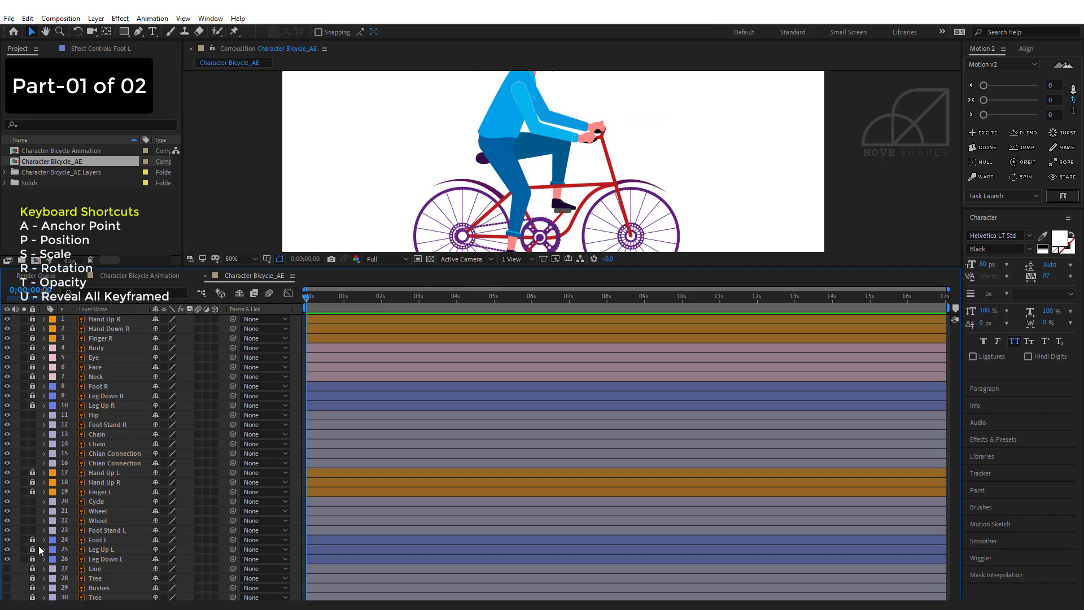
left_click_drag(35, 561, 50, 473)
Step: Examine the Foot L, Leg Down L and Leg Up L layers in turn to work out the left leg's parenting order
left_click(107, 540)
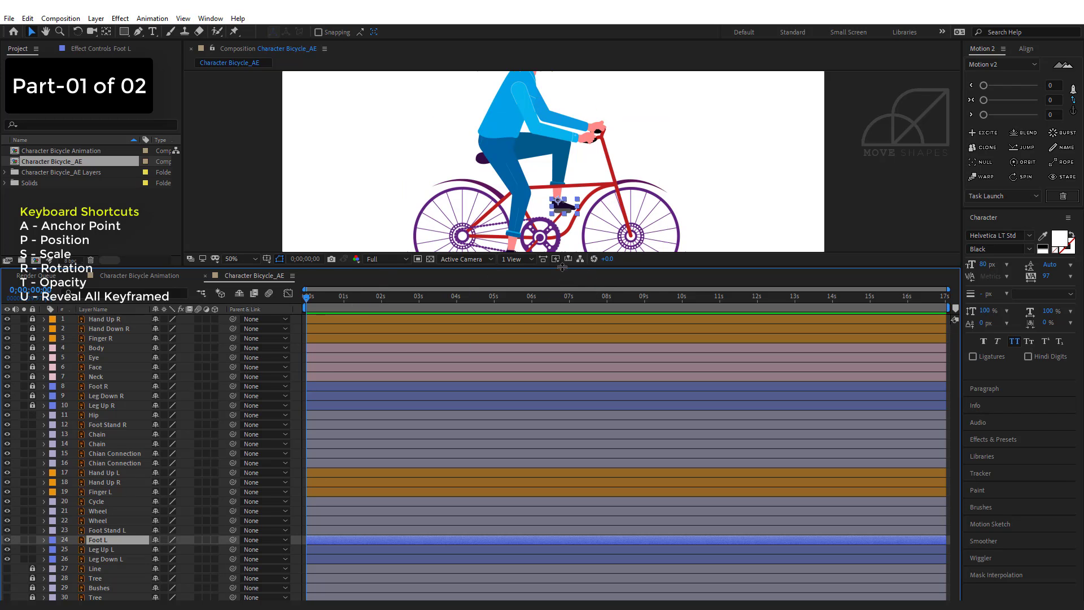
left_click_drag(562, 272, 534, 373)
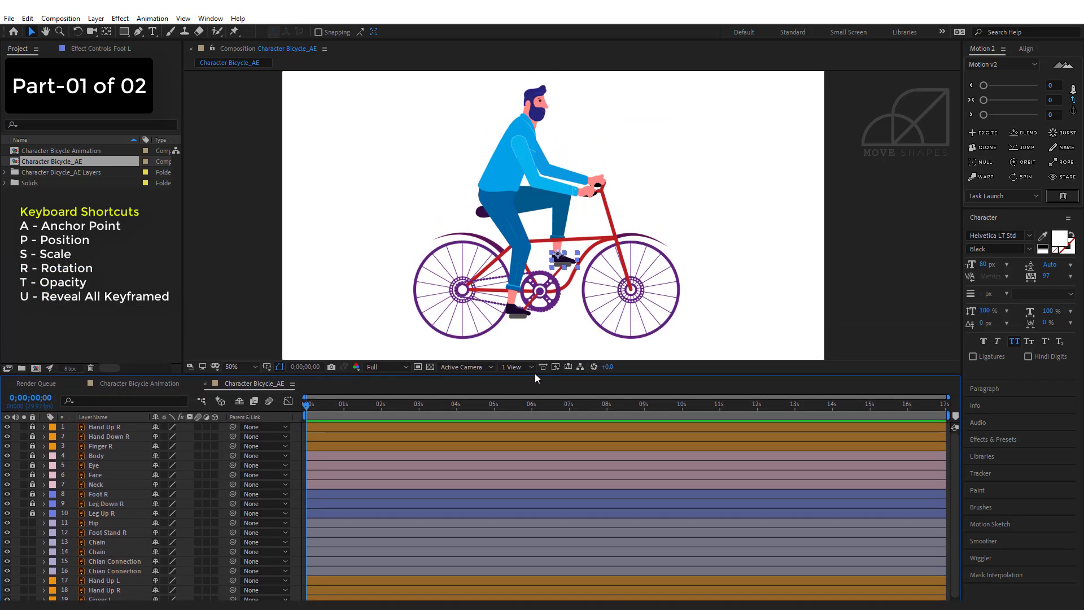
scroll(134, 524, "down", 3)
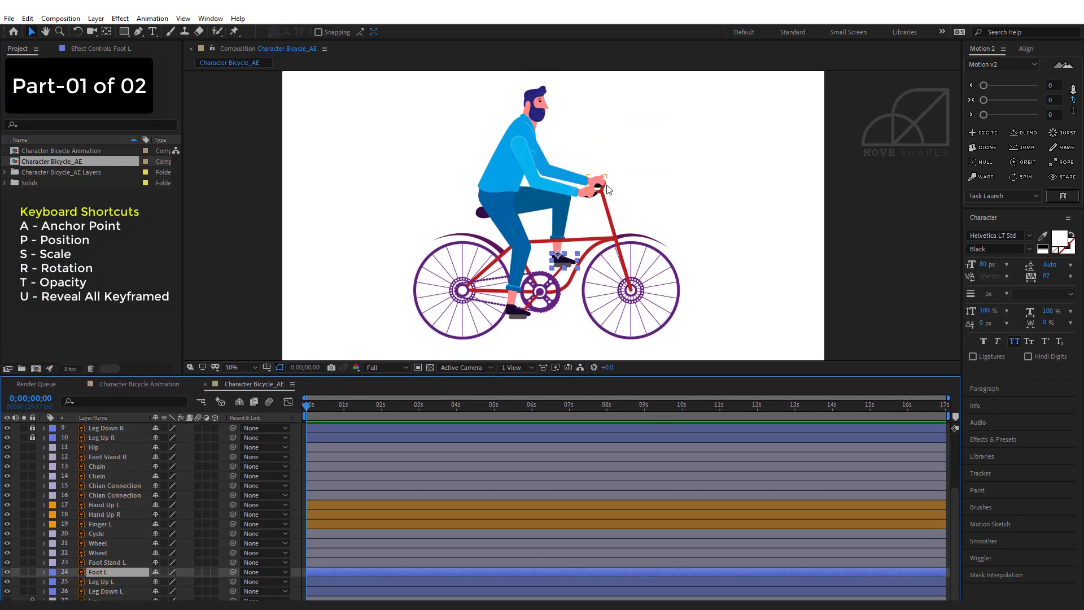
key("period")
key("period")
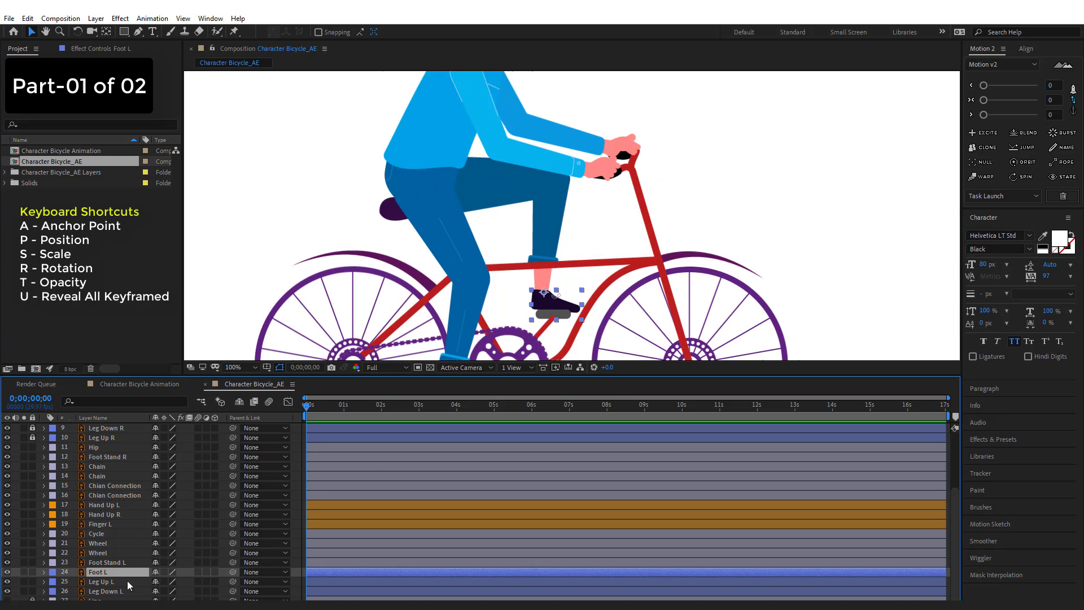
left_click(108, 591)
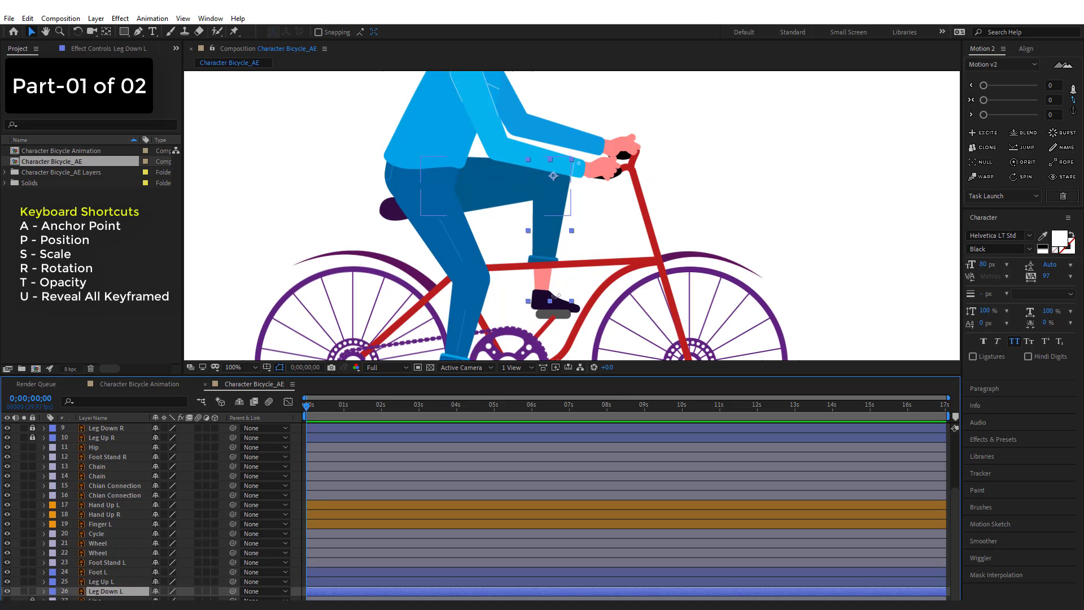
left_click(105, 582)
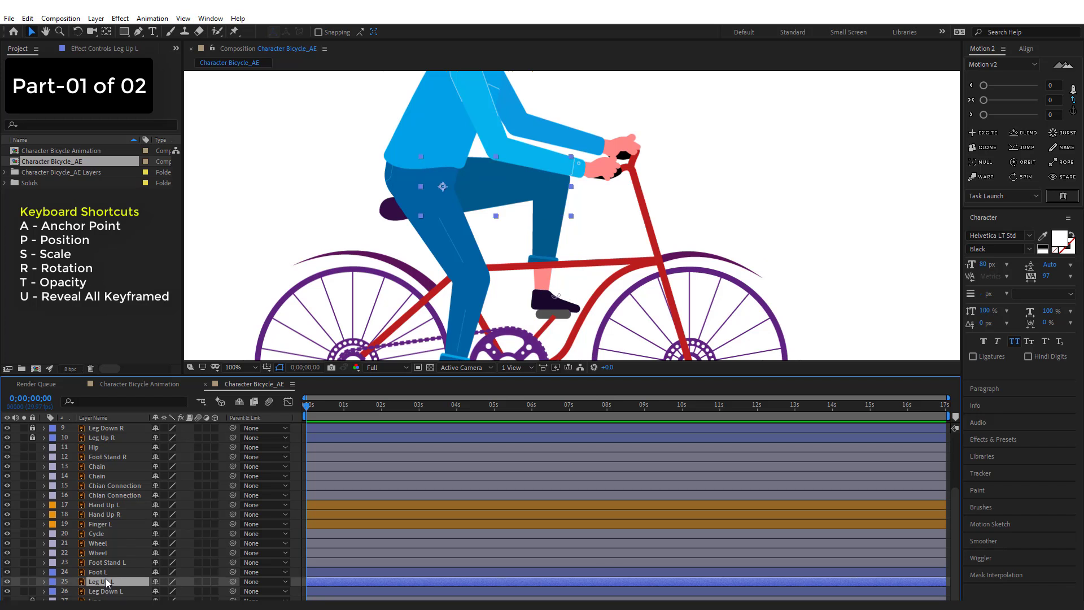
left_click(106, 573)
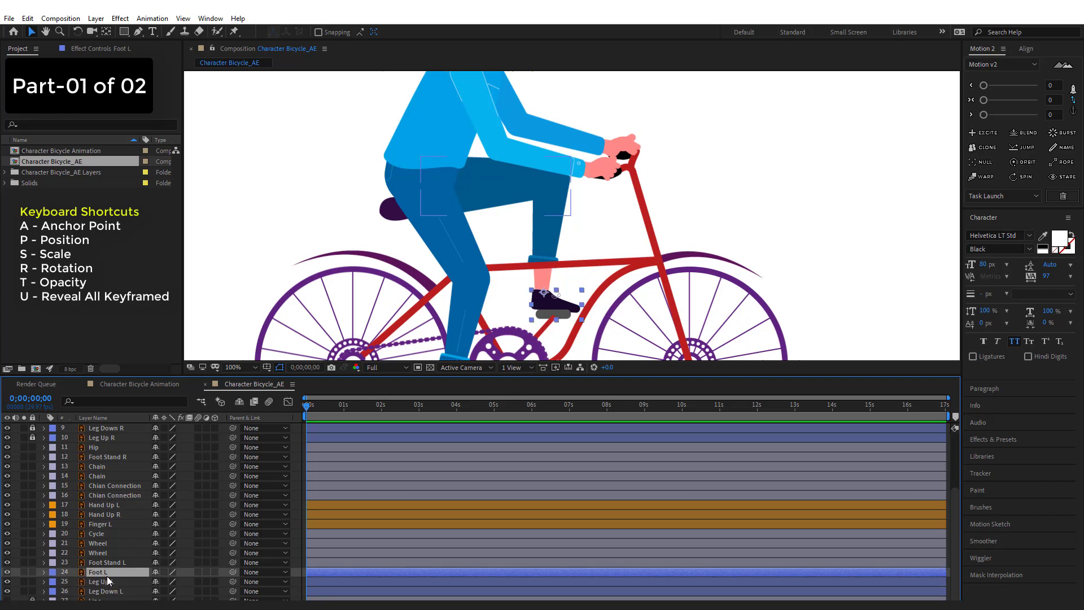
left_click(111, 582)
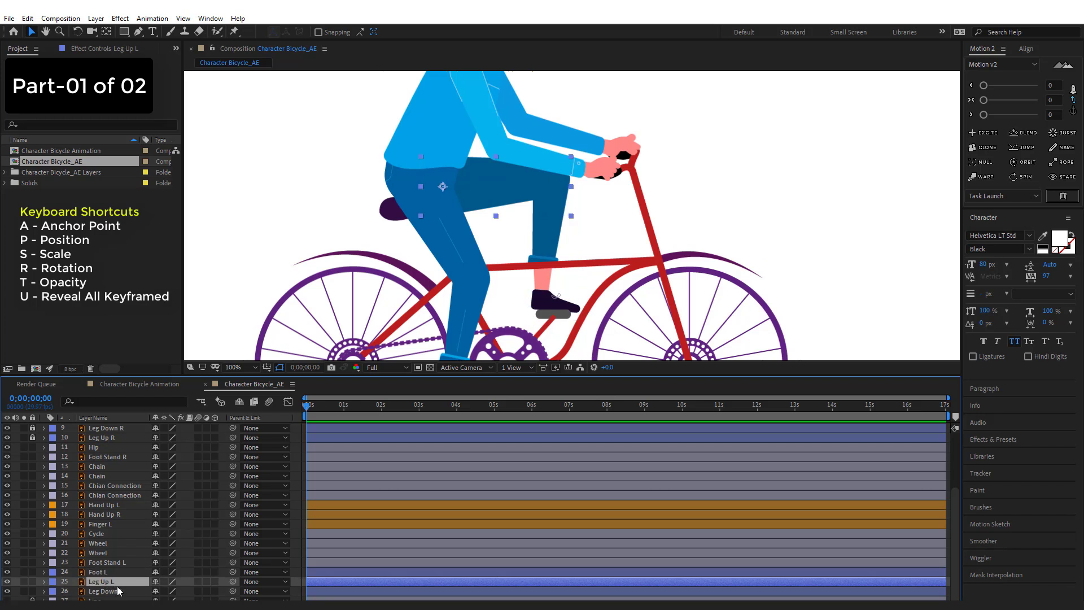
left_click(104, 572)
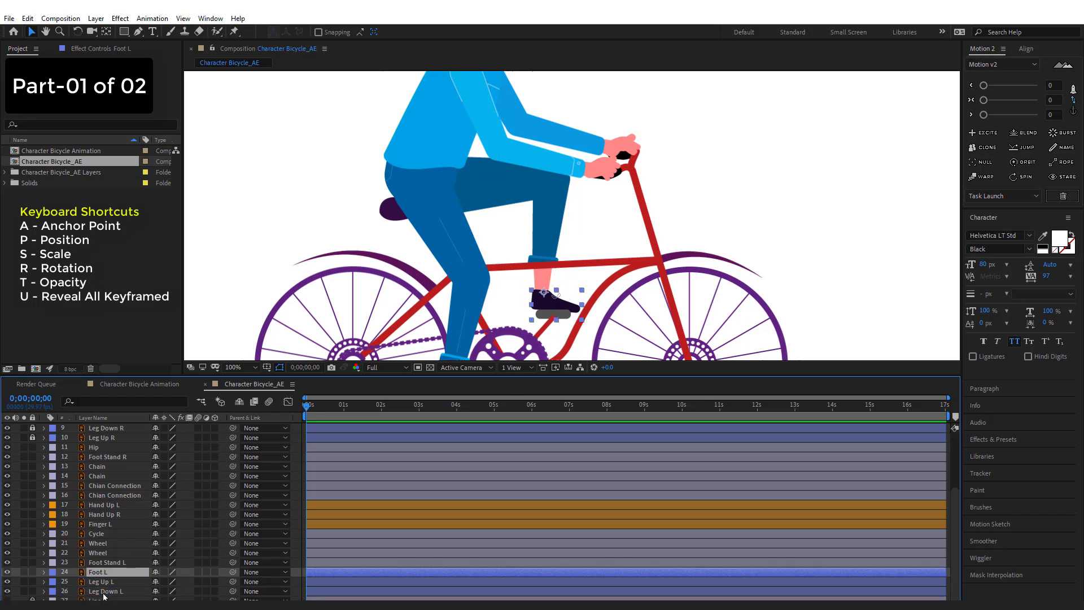
mouse_move(103, 573)
left_mouse_down()
mouse_move(103, 596)
mouse_move(94, 587)
mouse_move(112, 570)
left_mouse_up()
left_click(111, 593)
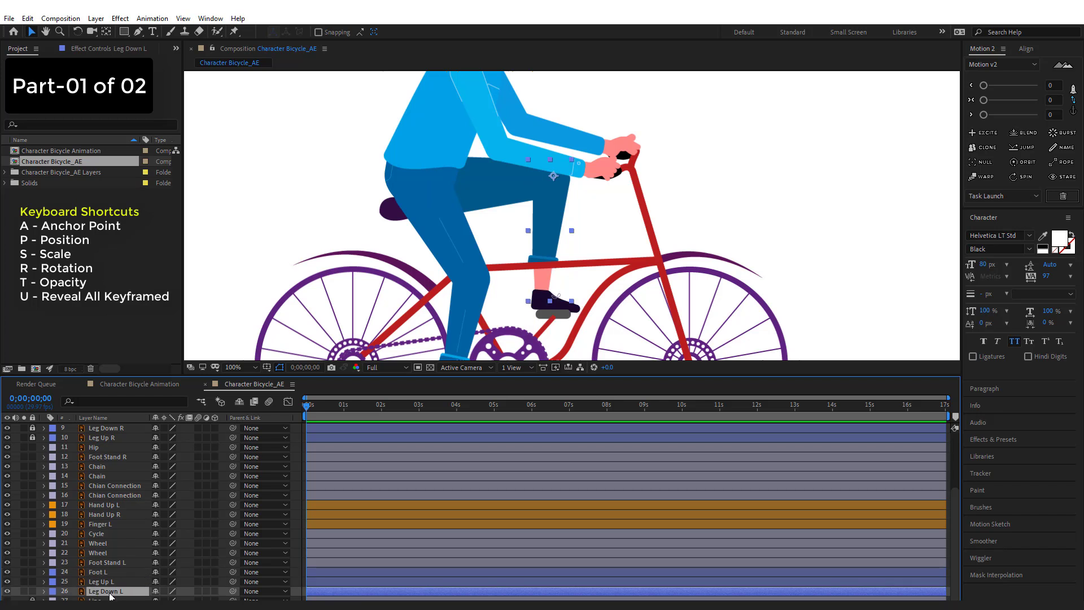
Step: Parent Foot L to Leg Down L, Leg Down L to Leg Up L, and Leg Up L to Hip
left_click(102, 572)
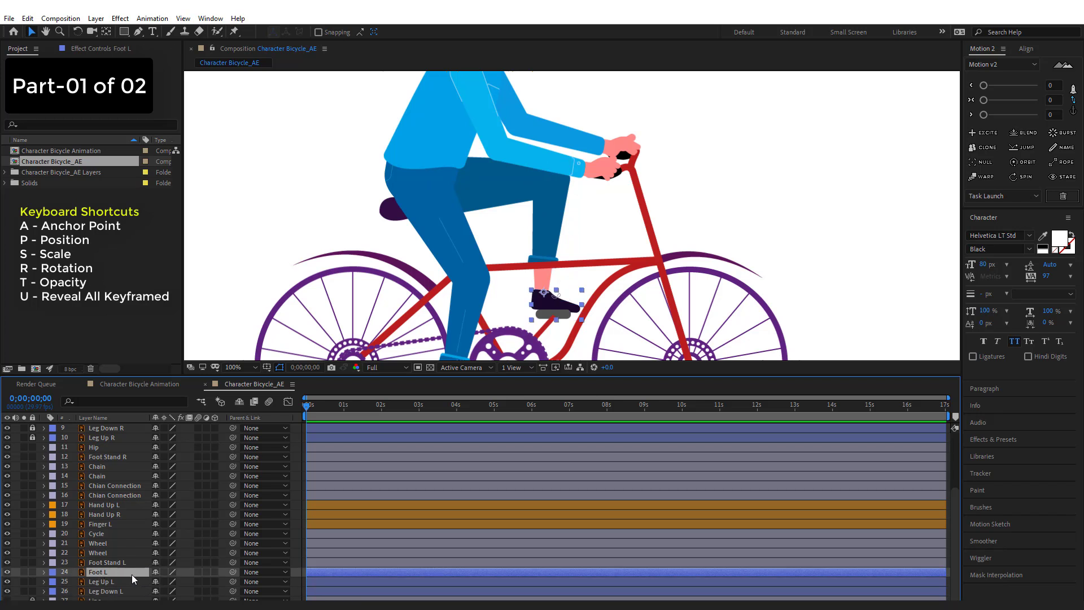
left_click_drag(232, 572, 131, 594)
left_click(133, 594)
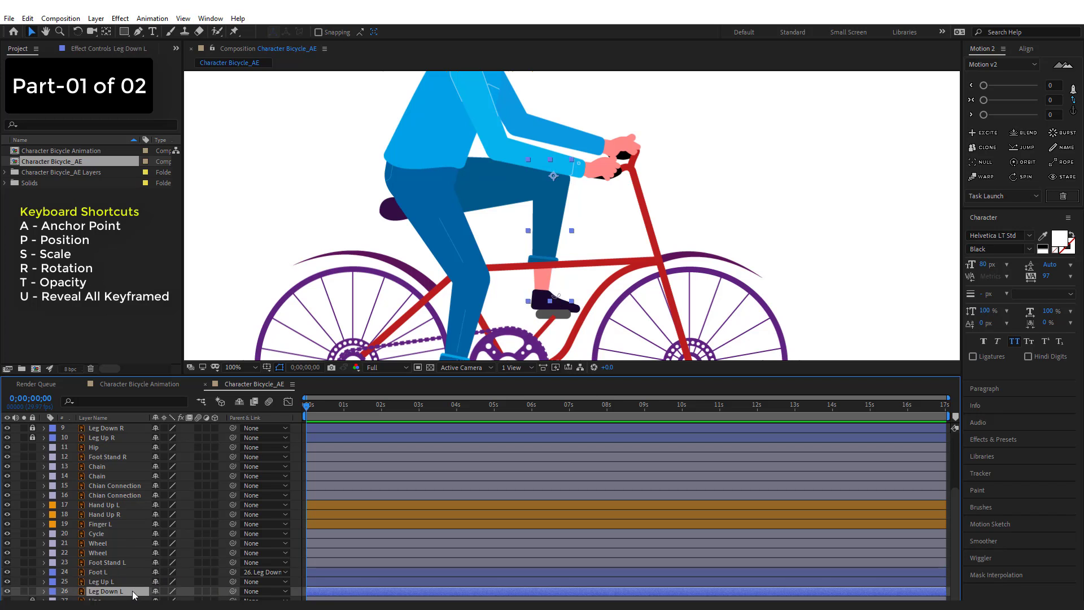
left_click_drag(233, 591, 126, 584)
left_click(127, 584)
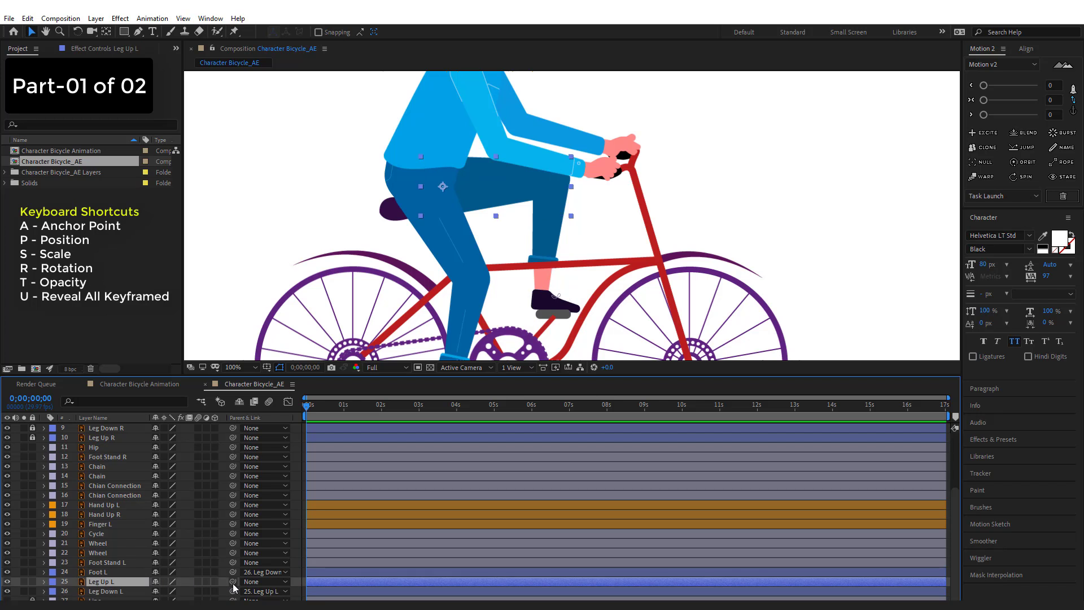
left_click_drag(232, 581, 104, 450)
Step: Change the Hip layer's label colour to Yellow
left_click(103, 450)
left_click(52, 451)
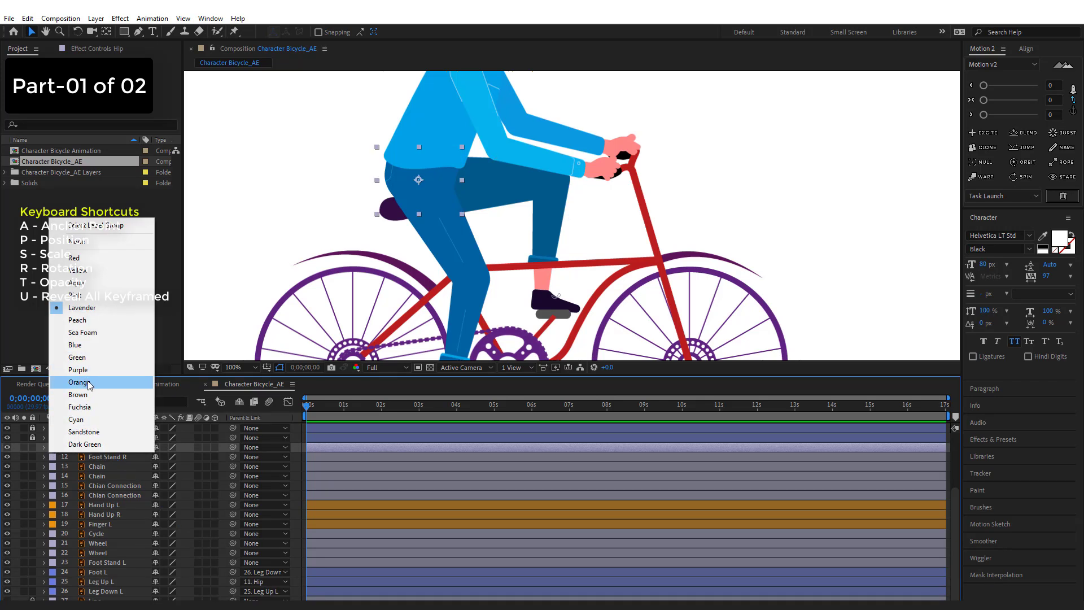
left_click(96, 270)
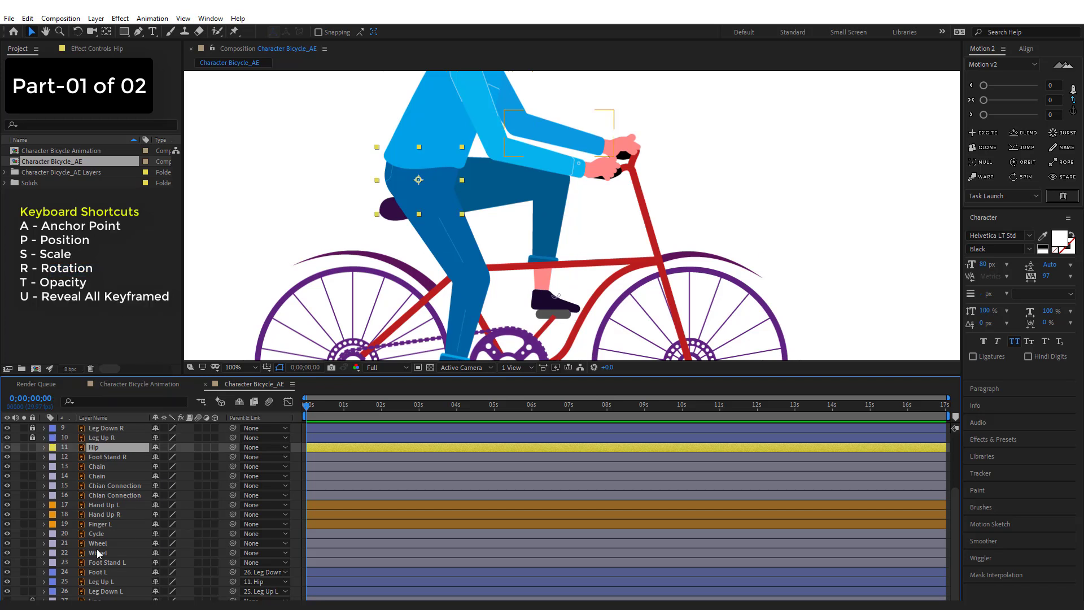
Step: Unlock the right leg layers Foot R, Leg Down R and Leg Up R
left_click(114, 505)
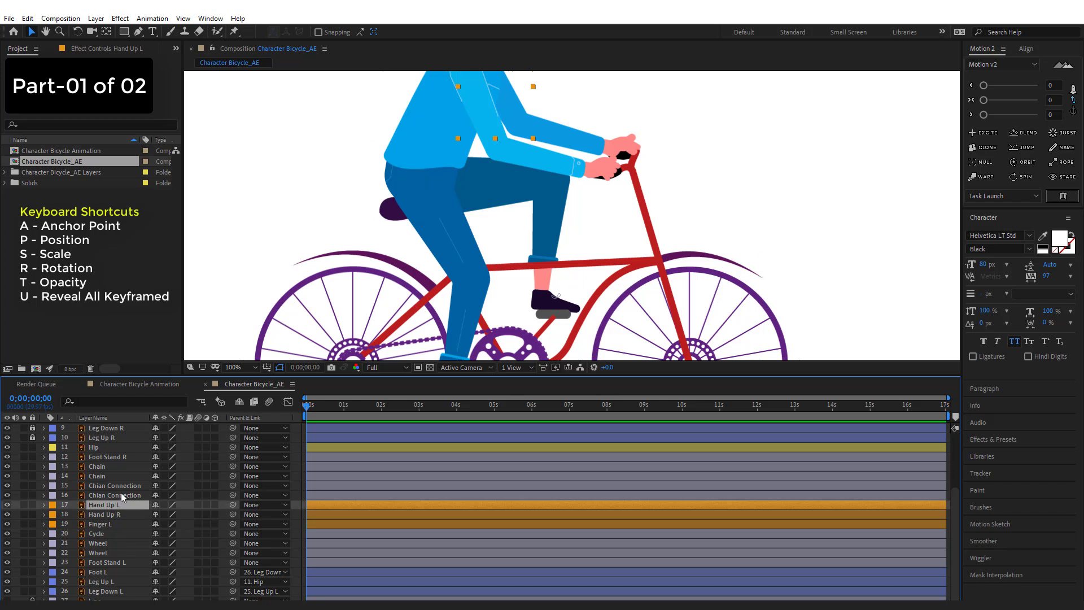
scroll(120, 563, "up", 3)
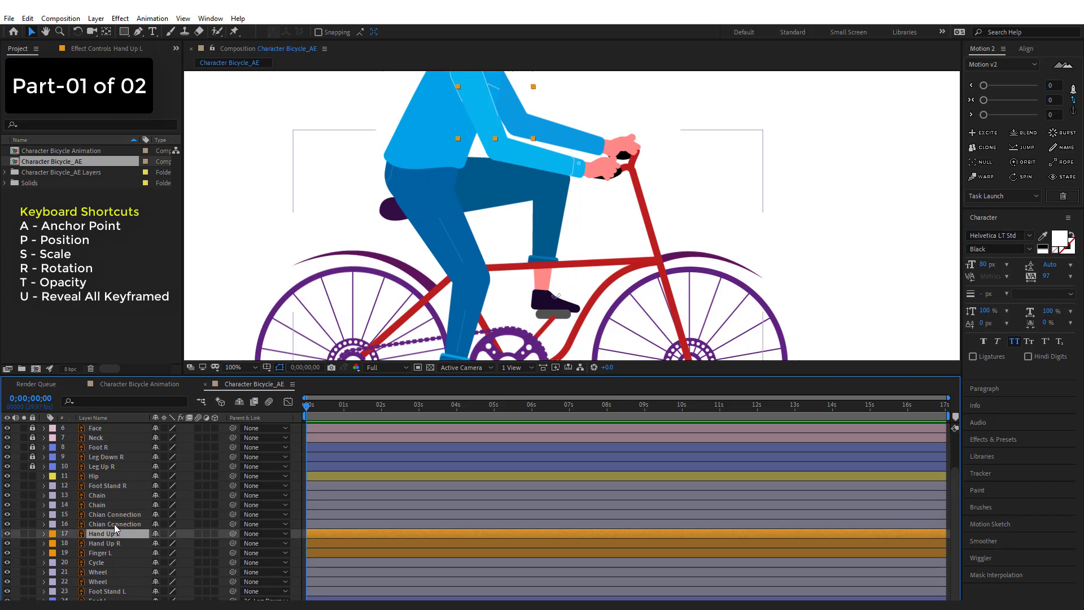
left_click_drag(32, 495, 32, 476)
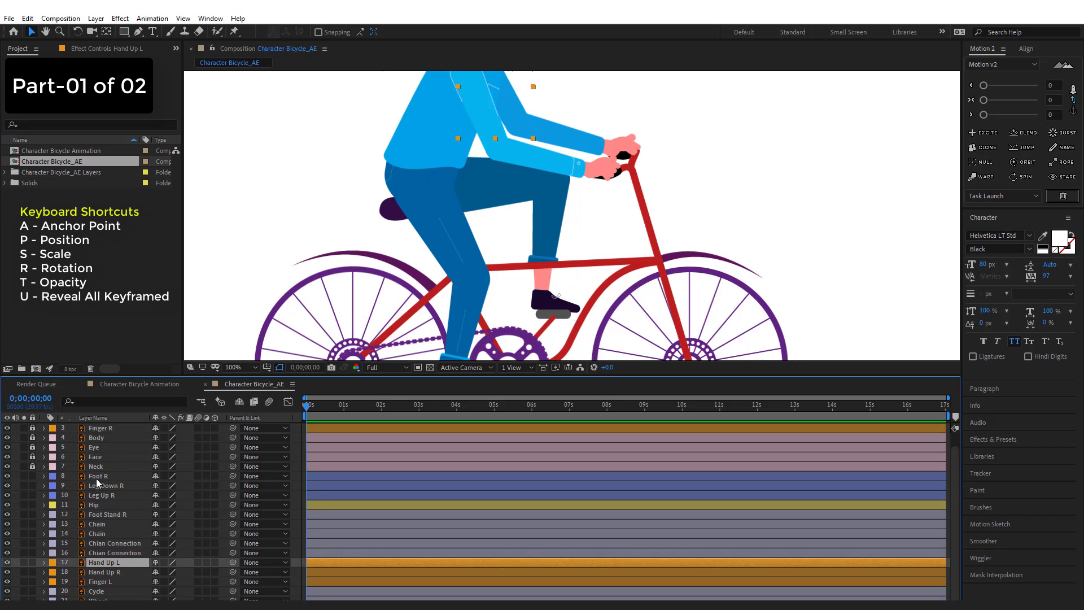
Step: Parent Foot R to Leg Down R, Leg Down R to Leg Up R, and Leg Up R to Hip
left_click(97, 478)
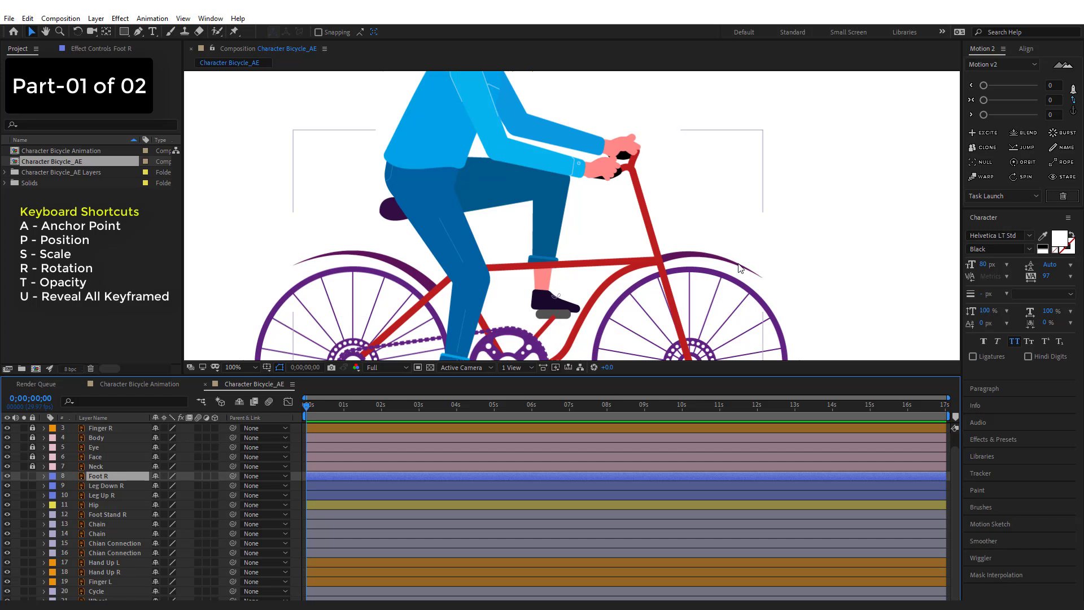
key("h")
left_click_drag(808, 246, 832, 178)
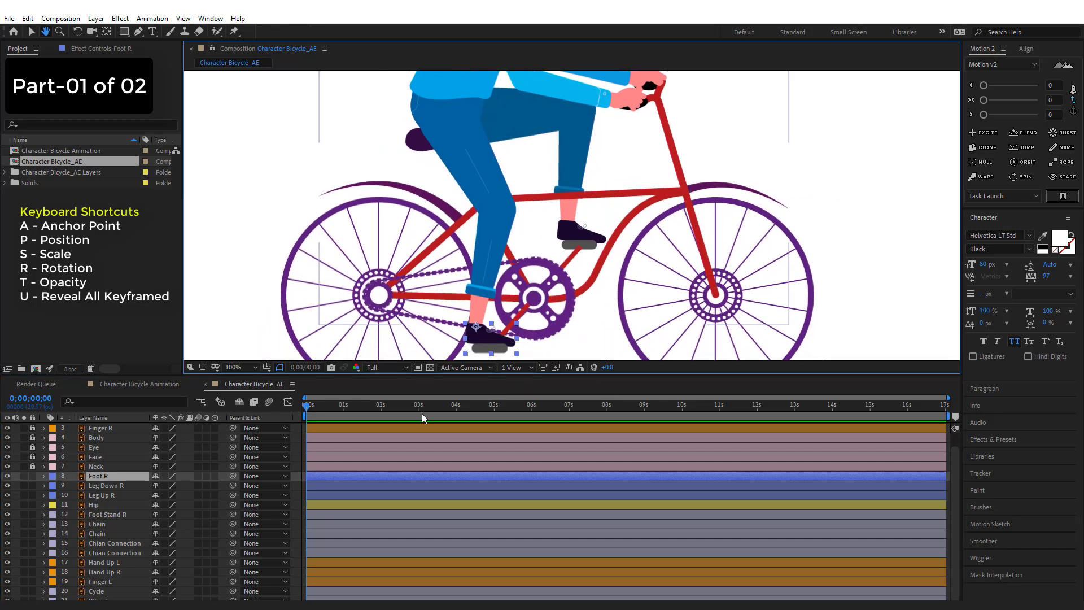
key("v")
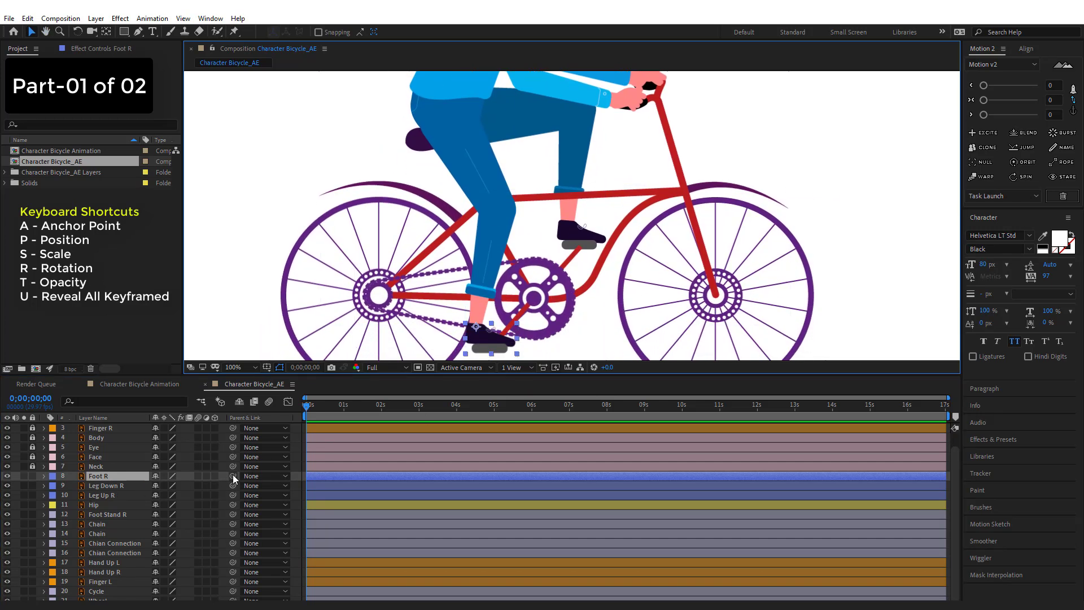
left_click_drag(232, 476, 116, 484)
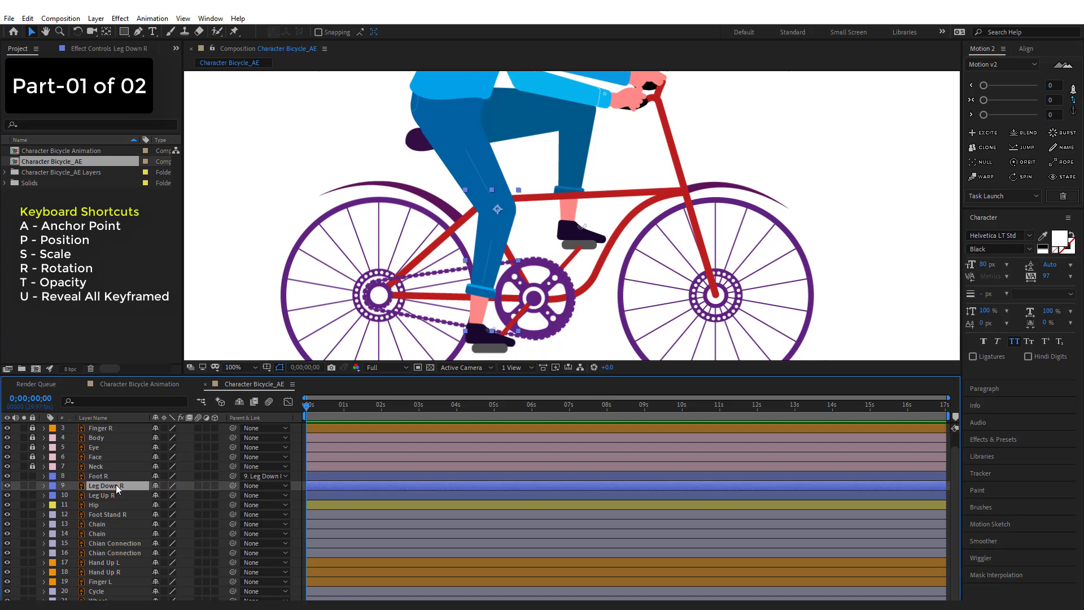
left_click_drag(232, 484, 107, 496)
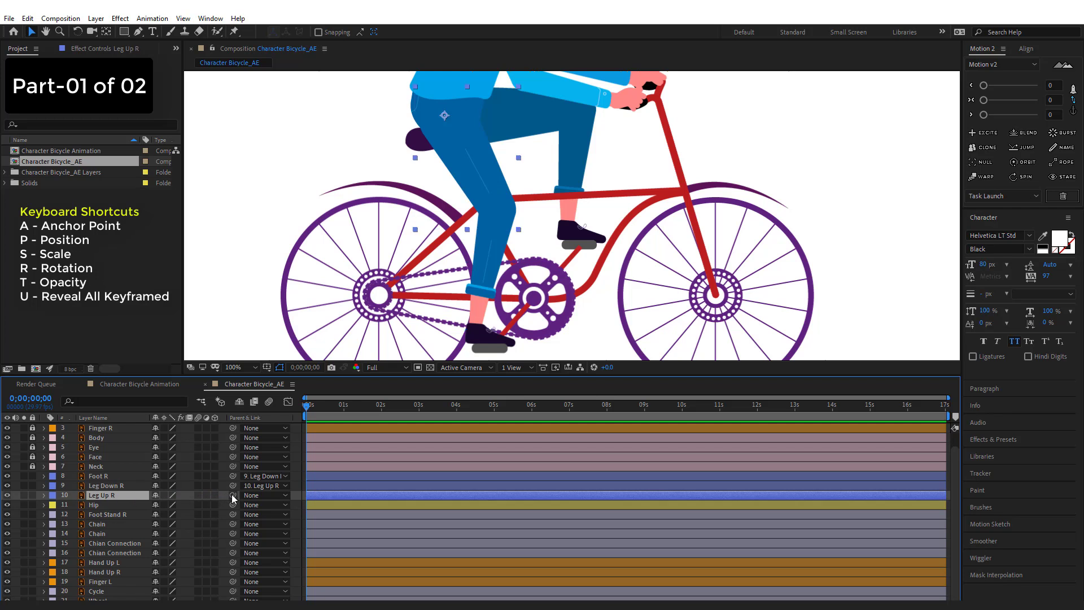
left_click_drag(225, 496, 103, 506)
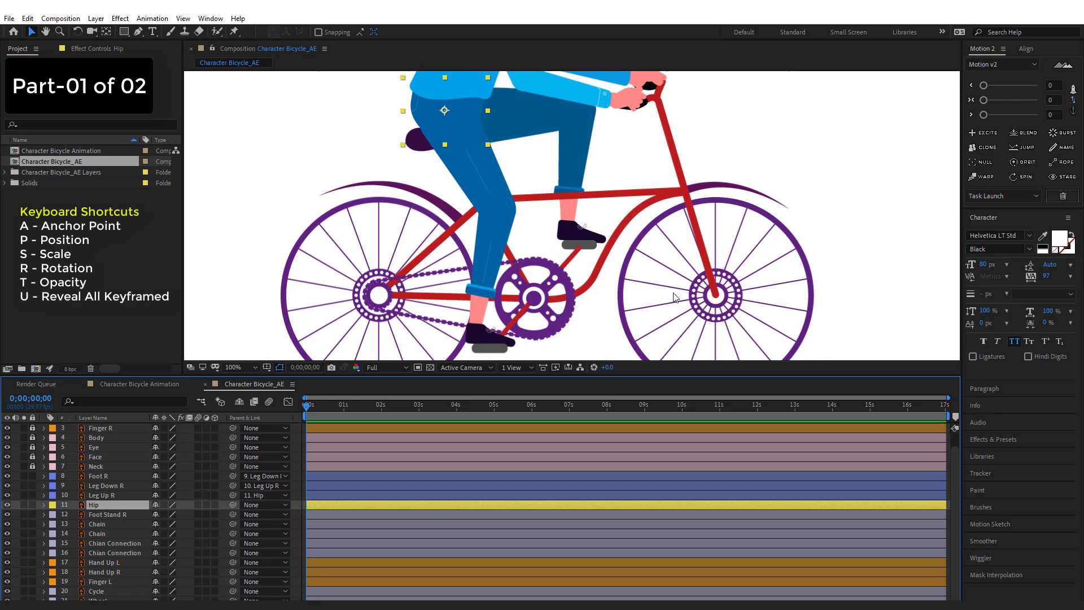
Step: Deselect the Hip layer and unlock the right arm layers Hand Up R, Hand Down R and Finger R
key("h")
left_click_drag(859, 143, 815, 308)
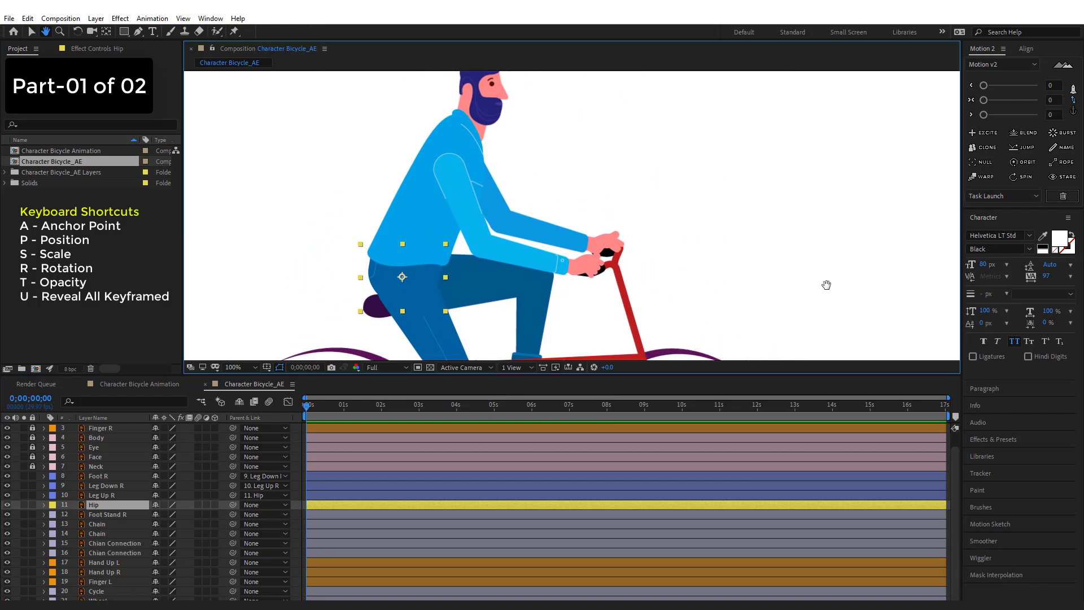
key("v")
left_click(800, 226)
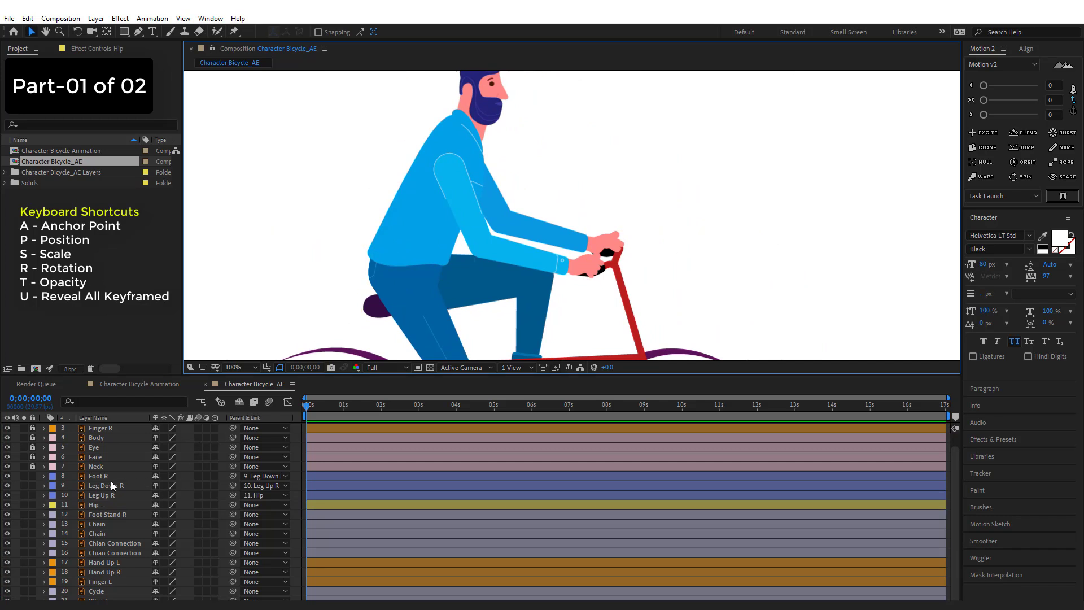
scroll(111, 485, "up", 1)
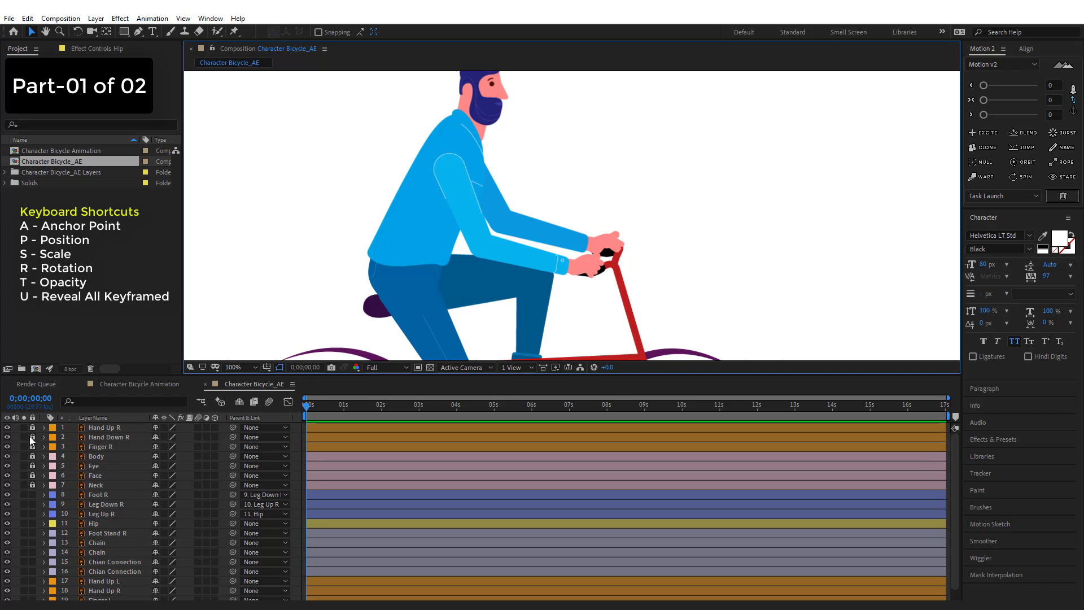
left_click_drag(32, 425, 35, 444)
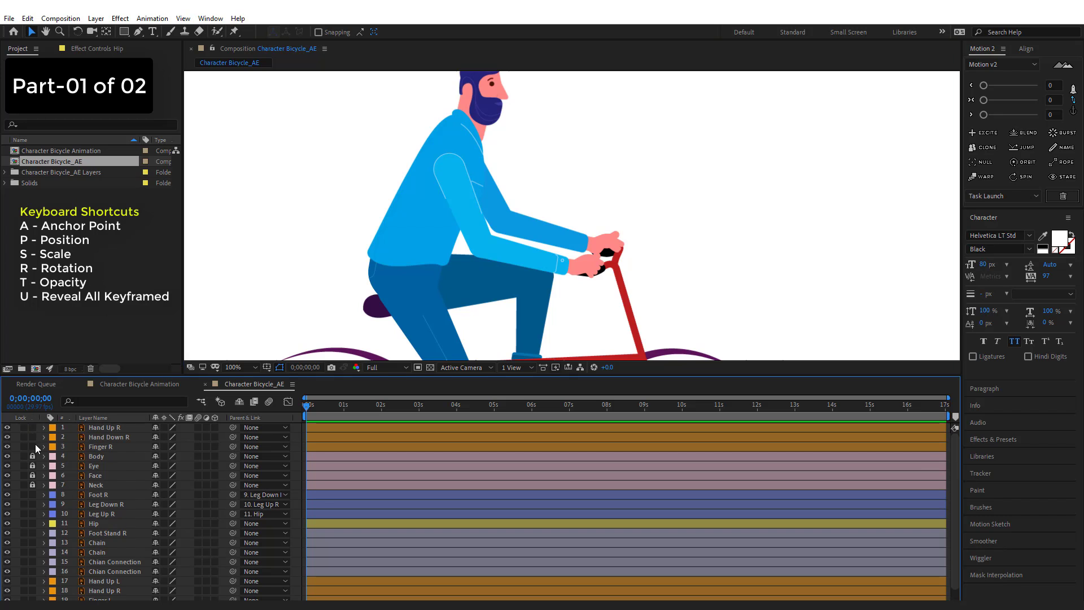
Step: Parent Finger R to Hand Down R, and Hand Down R to Hand Up R
left_click(104, 428)
left_click(103, 446)
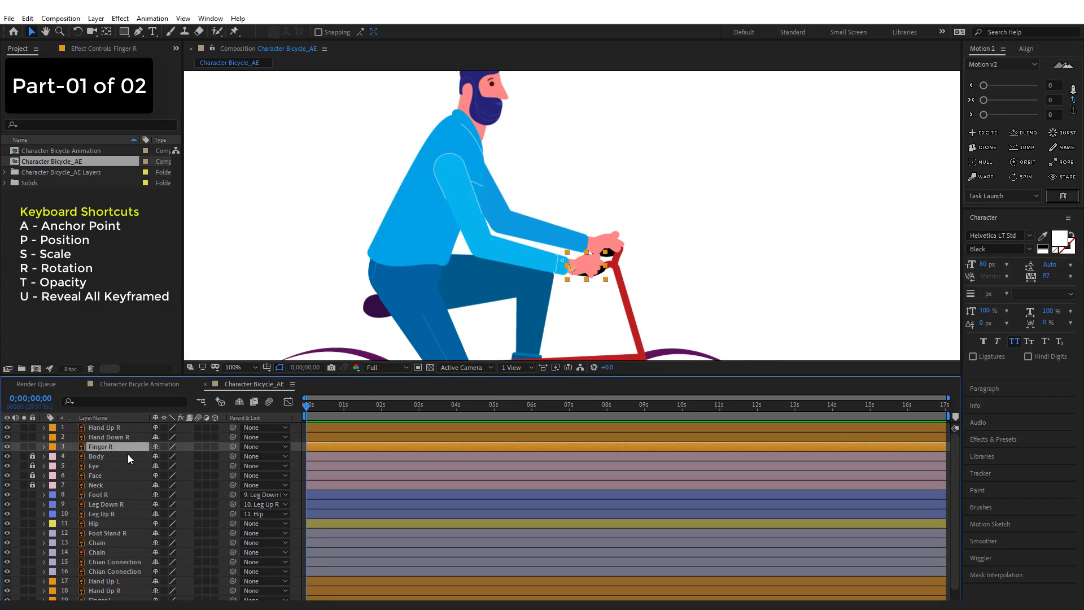
left_click_drag(234, 447, 130, 435)
left_click(125, 437)
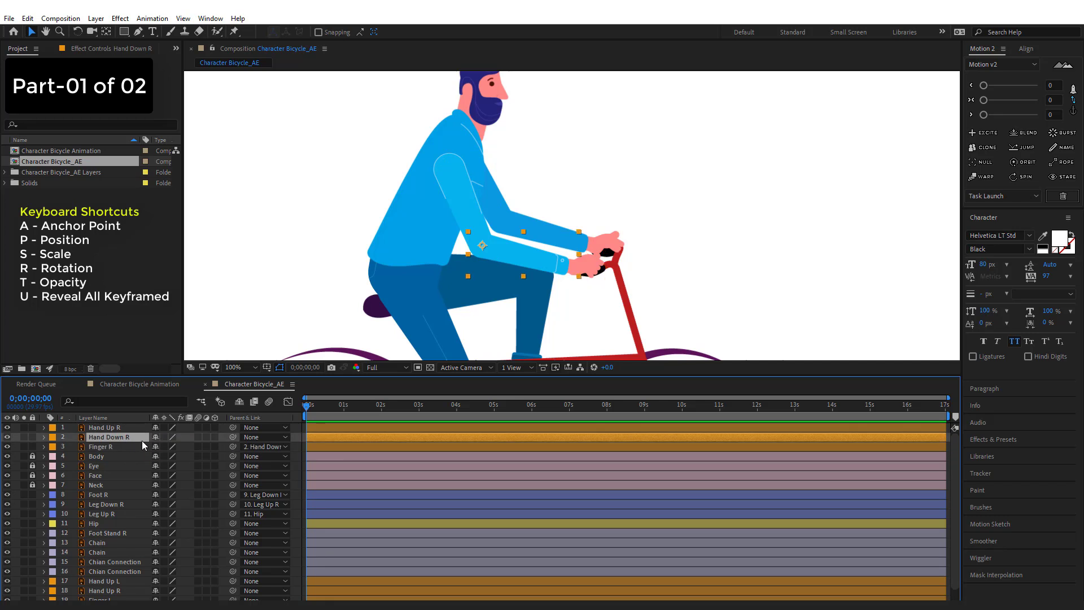
left_click_drag(232, 437, 120, 428)
left_click(121, 428)
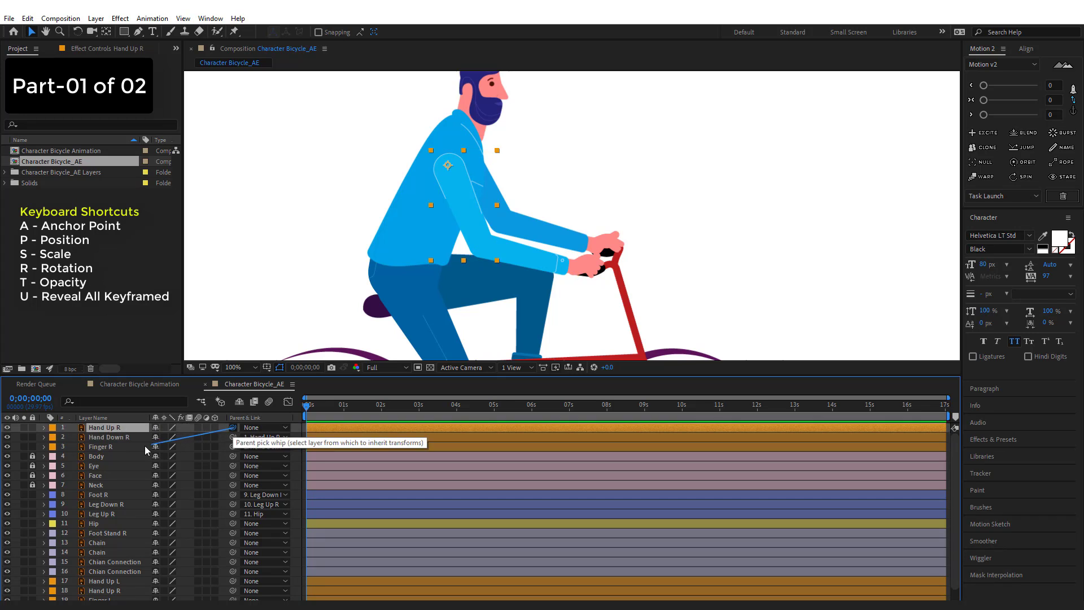
Step: Unlock the Body layer and parent Hand Up R to it
left_click_drag(145, 445, 208, 429)
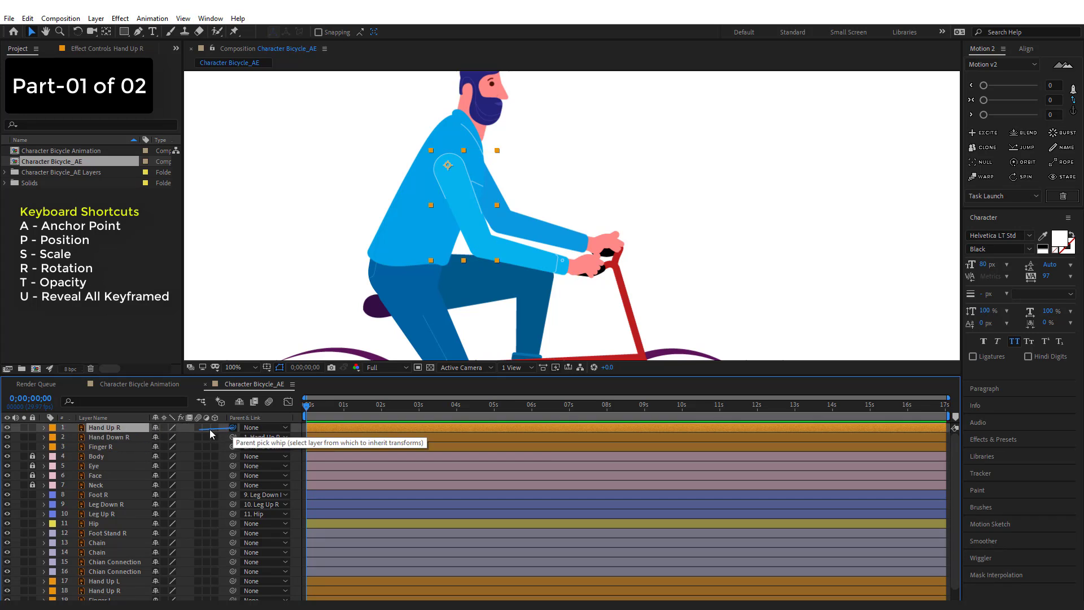
left_click(33, 456)
left_click(93, 457)
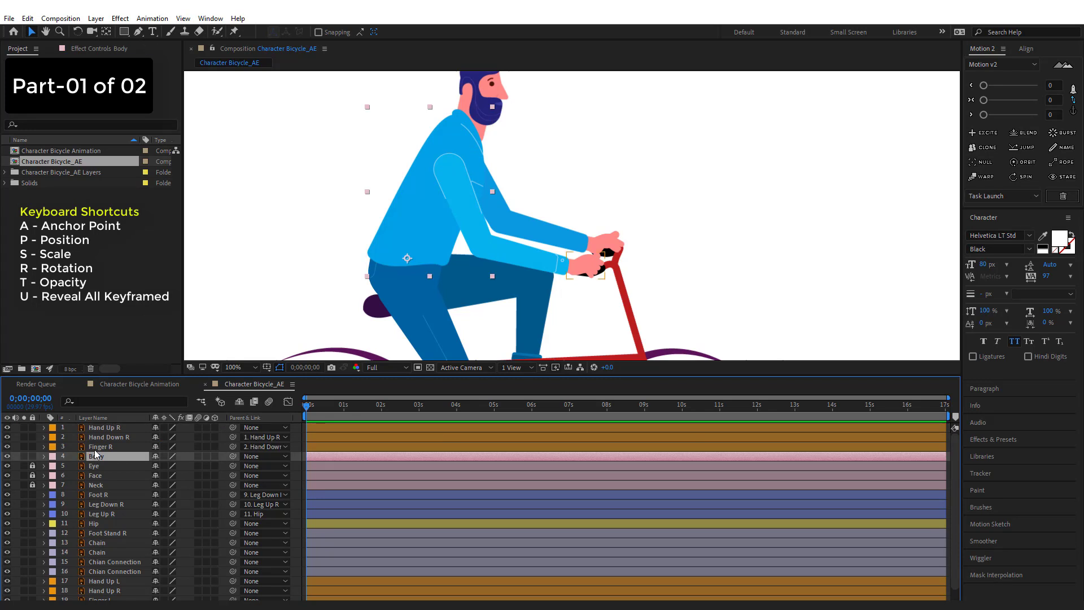
left_click_drag(233, 427, 98, 455)
Step: Change the Body layer's label colour to Yellow
left_click(53, 457)
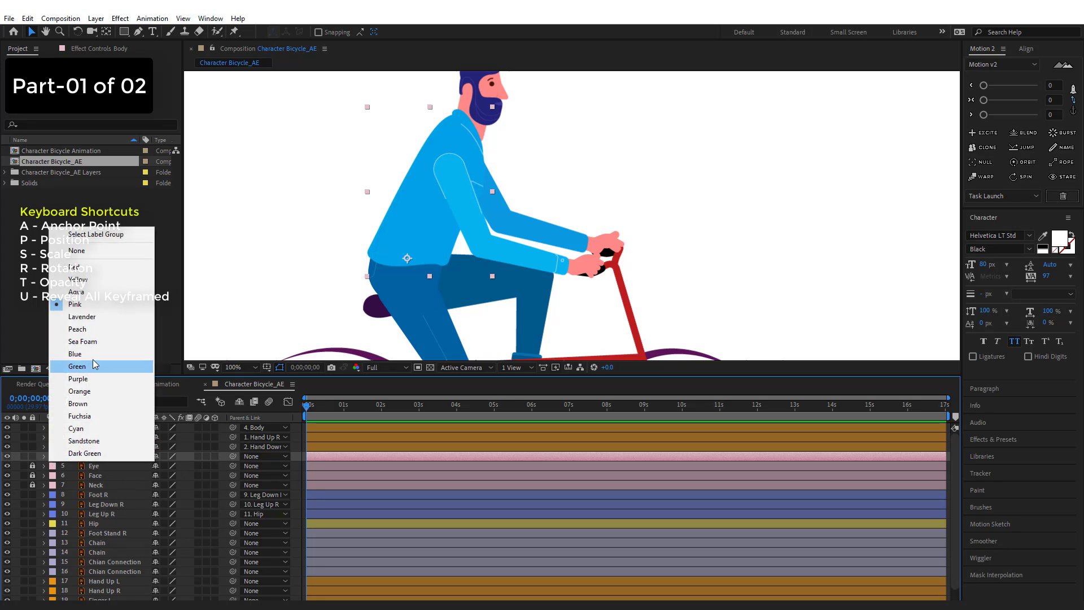
left_click(84, 278)
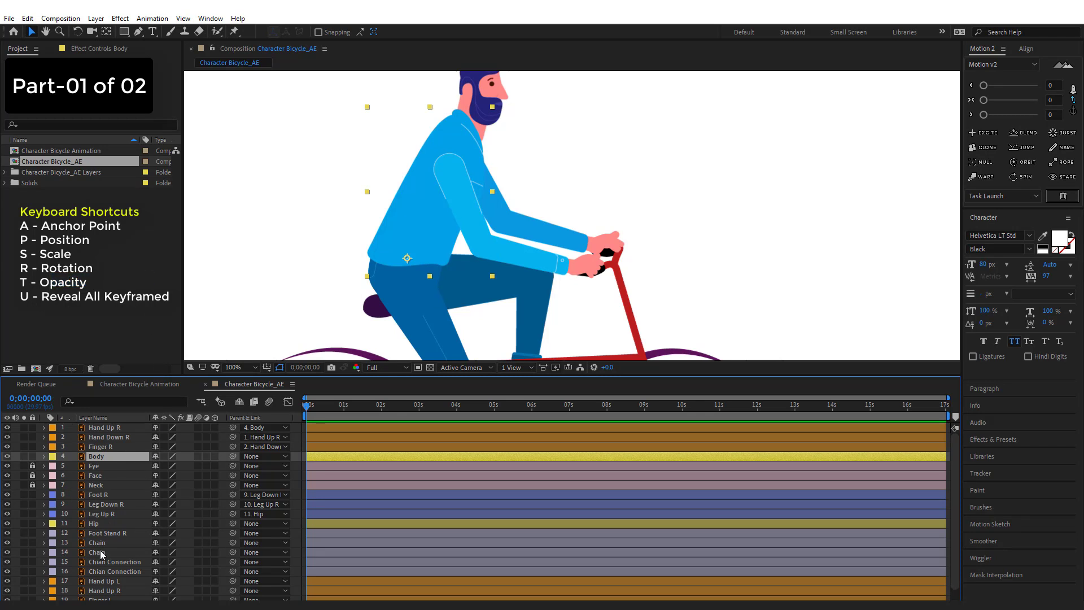
left_click(99, 581)
left_click(99, 599)
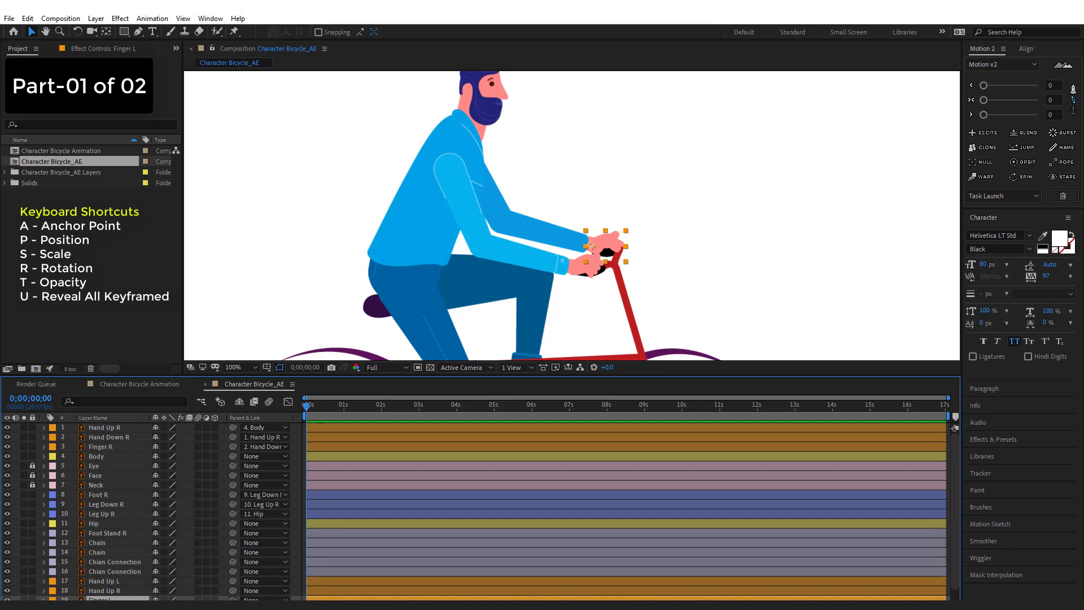
left_click_drag(232, 599, 129, 594)
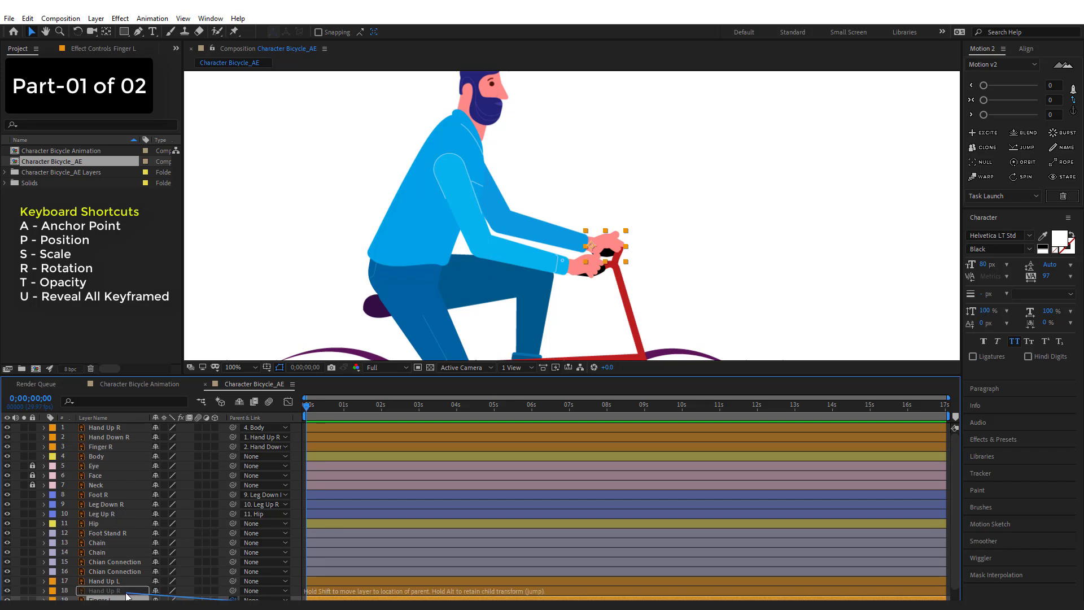
left_click_drag(127, 595, 126, 595)
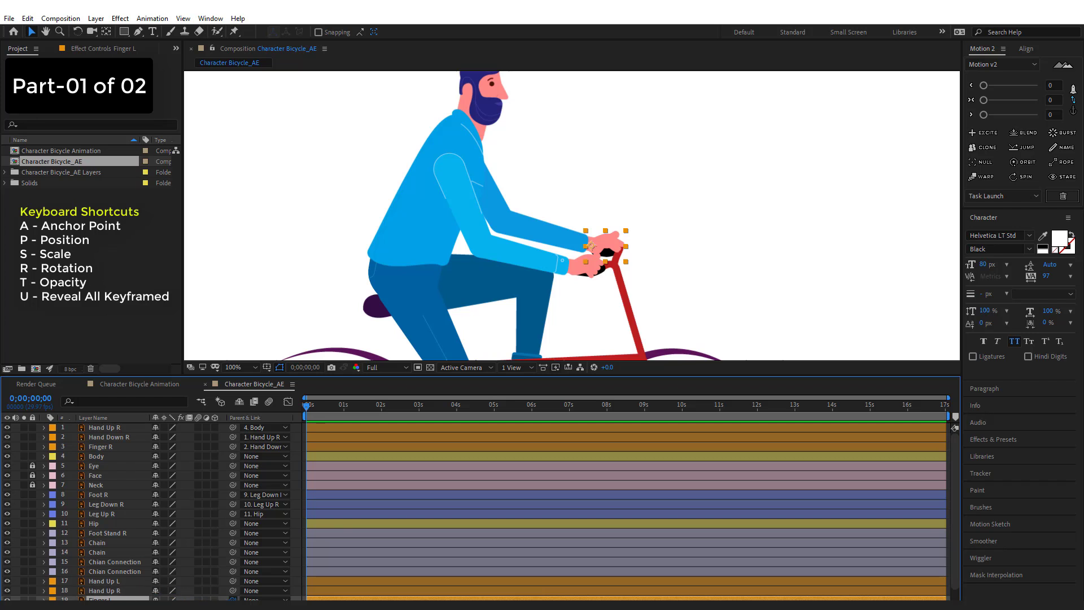
Step: Check which arm part the Hand Up R layer below Hand Up L controls, and rename that layer Hand Down R
left_click(113, 592)
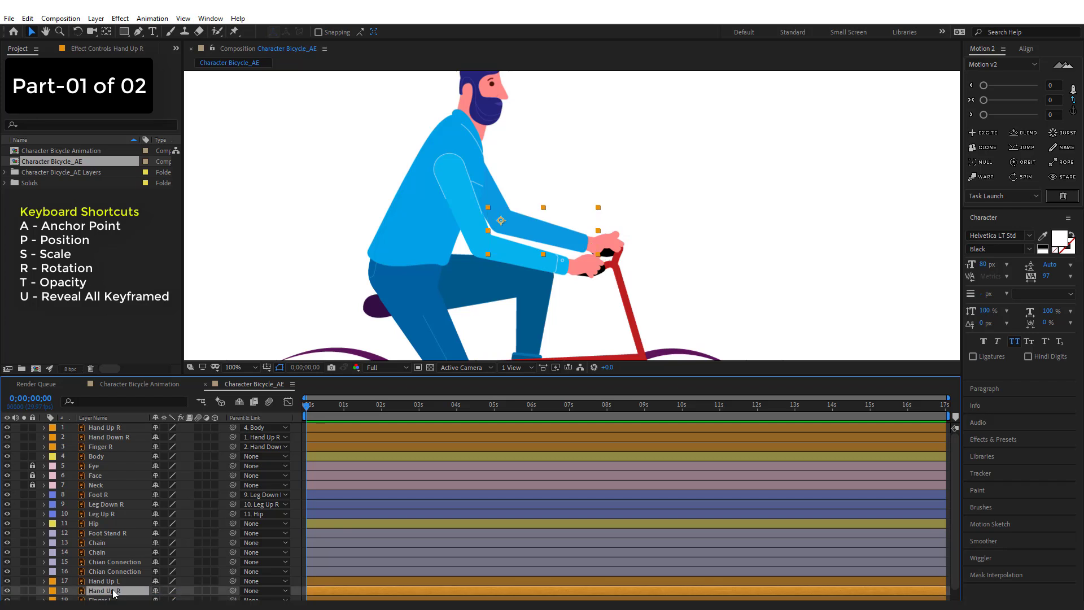
left_click(8, 590)
left_click(7, 591)
key("Return")
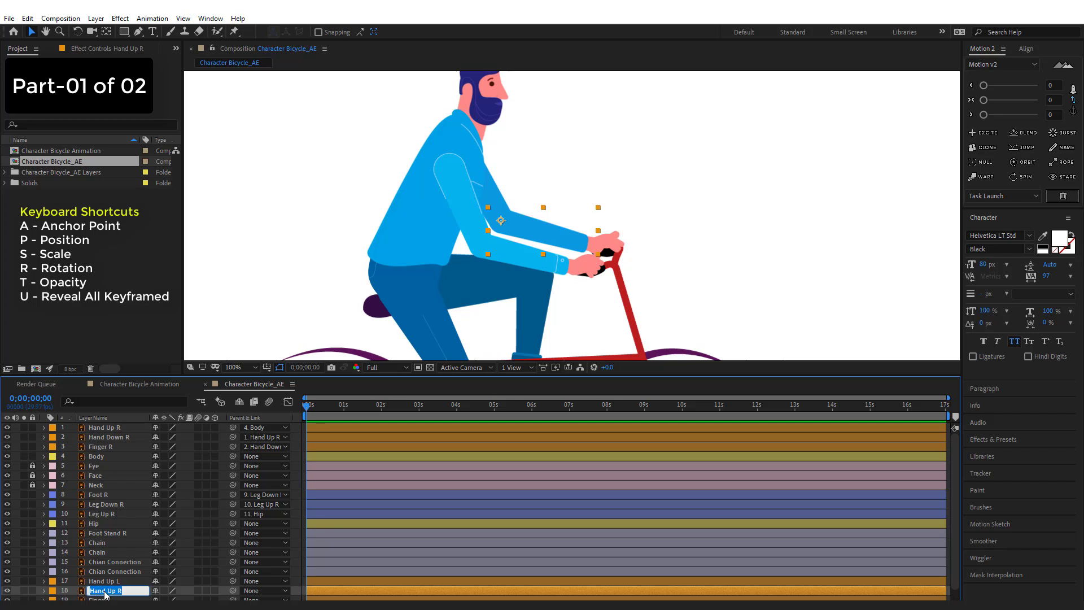
left_click(114, 590)
type("Down")
key("Return")
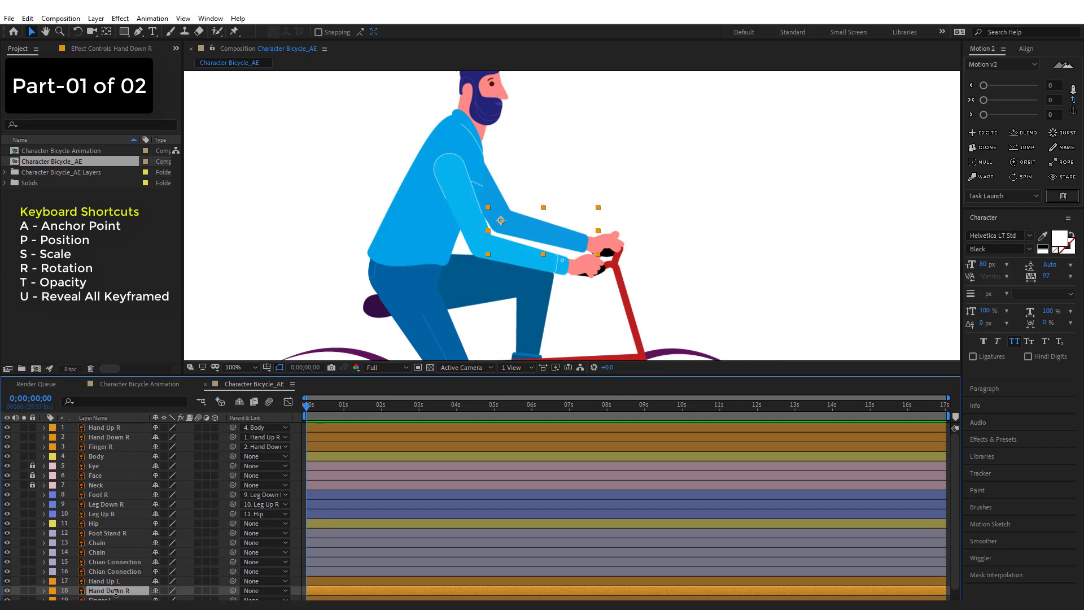
Step: Parent Finger L to the Hand Down R layer above it, that layer to Hand Up L, and Hand Up L to Body
left_click(107, 599)
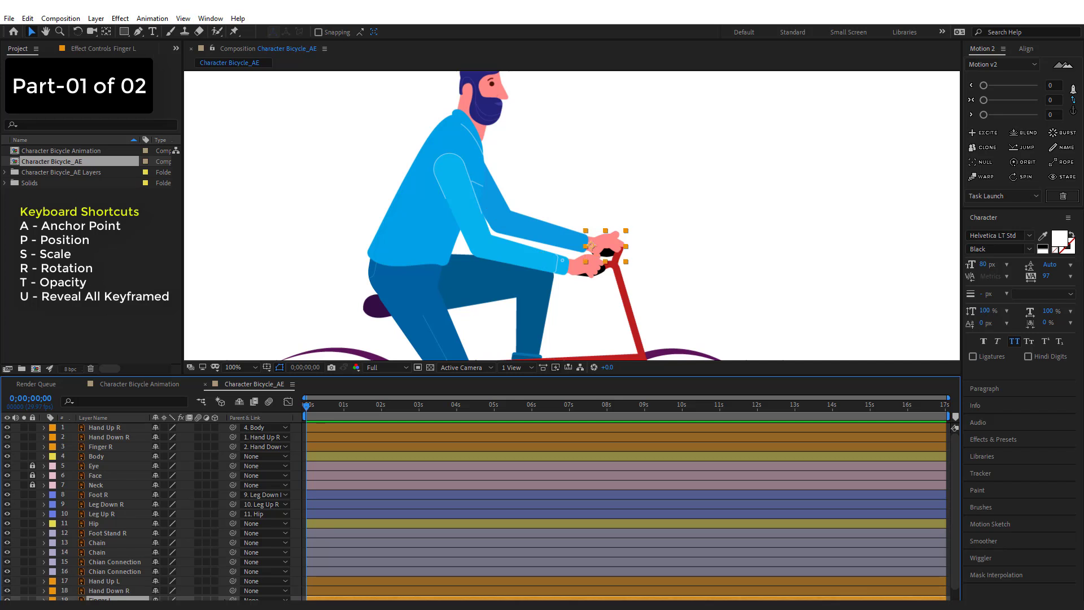
left_click(126, 591)
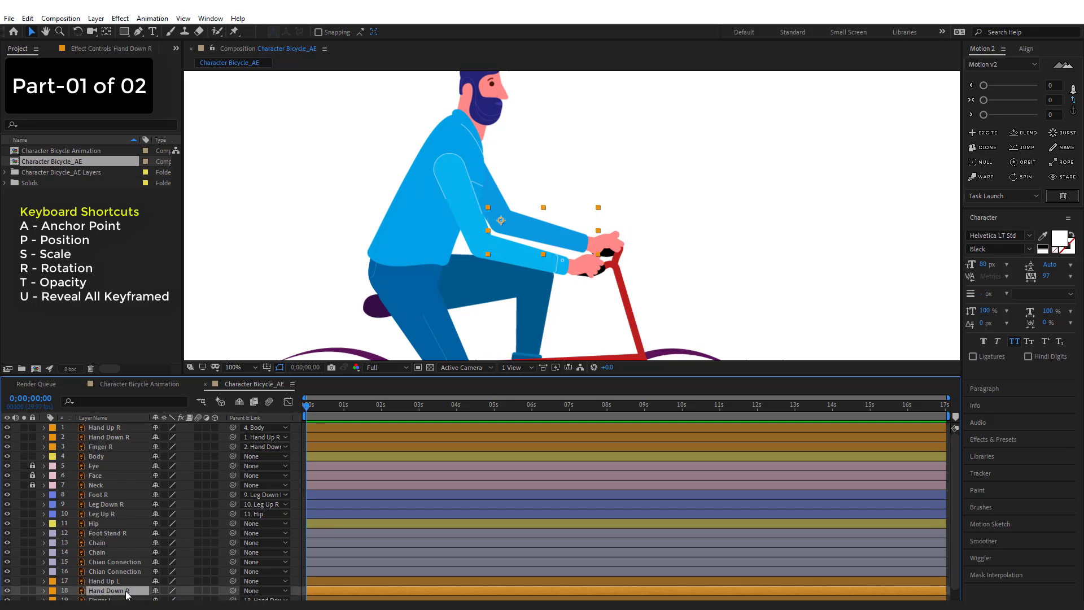
left_click_drag(198, 595, 124, 581)
left_click(124, 581)
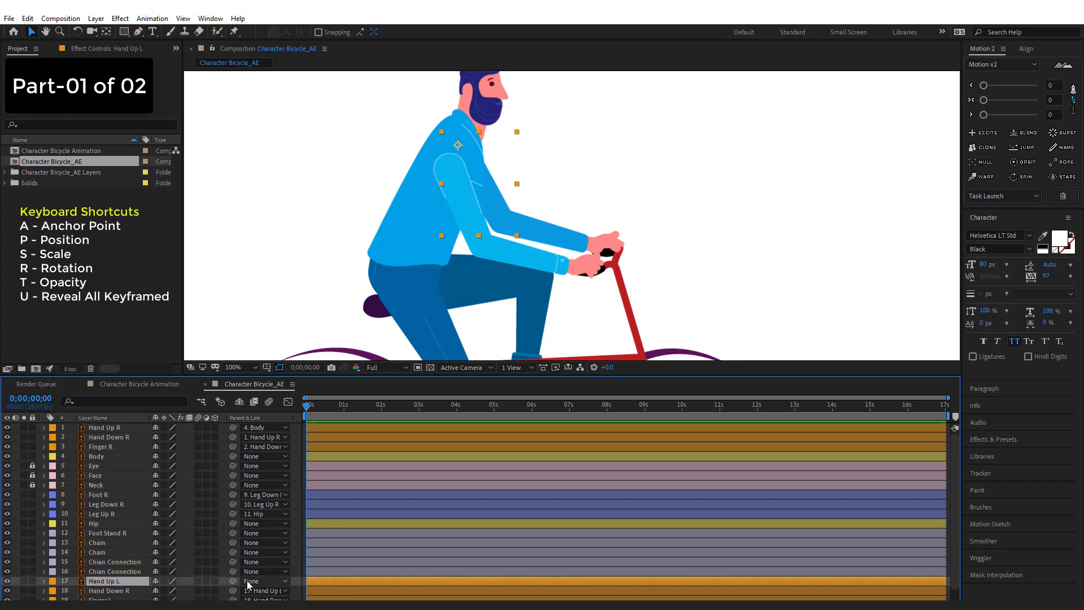
left_click_drag(233, 581, 104, 456)
left_click(103, 456)
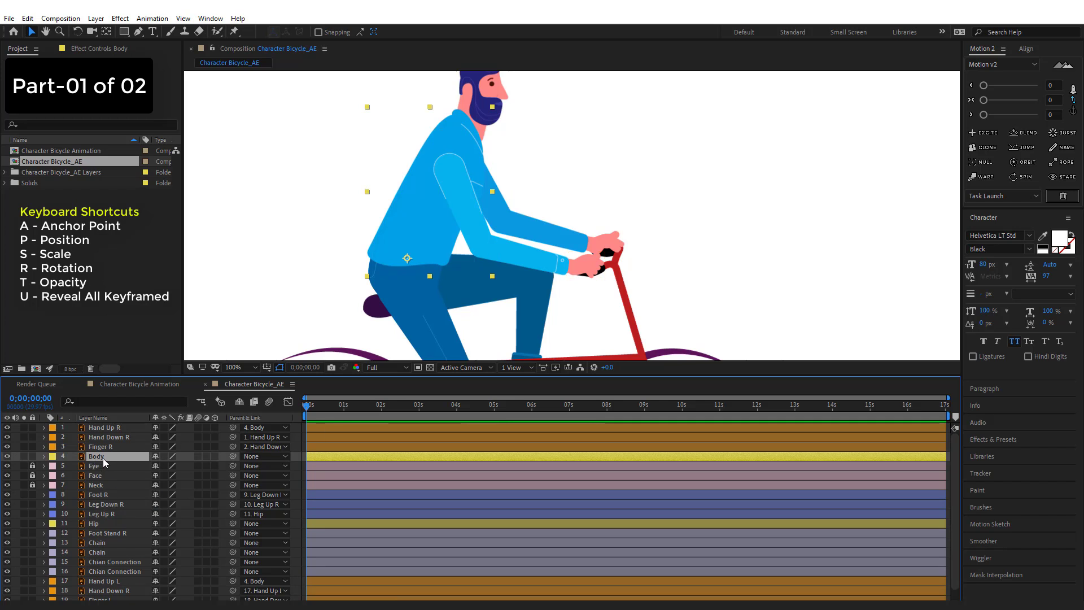
Step: Unlock the Eye, Face and Neck layers, and parent Eye to Face
left_click_drag(32, 466, 32, 486)
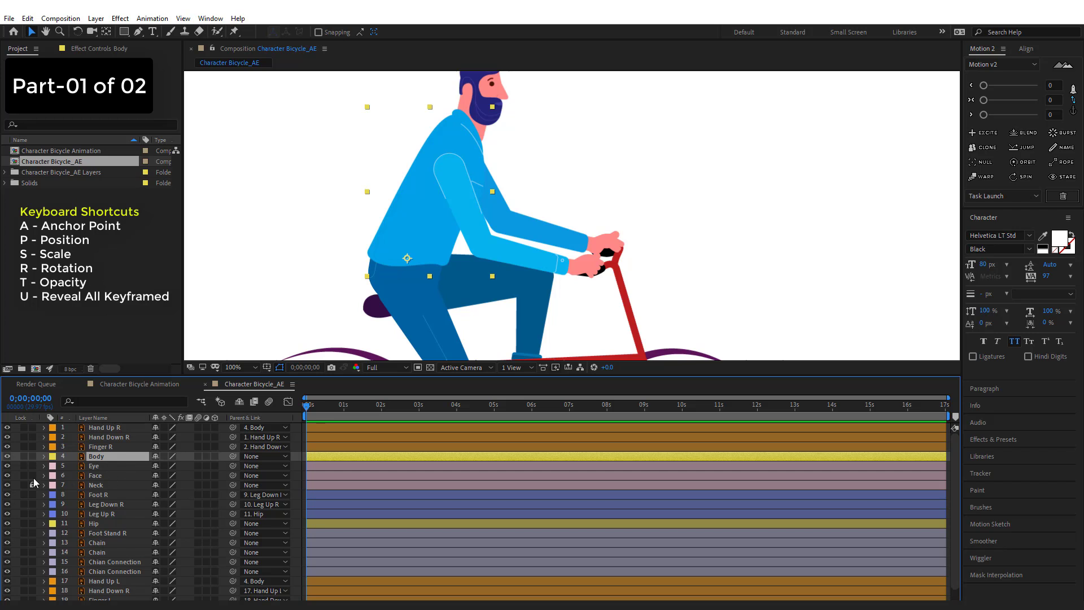
left_click(96, 467)
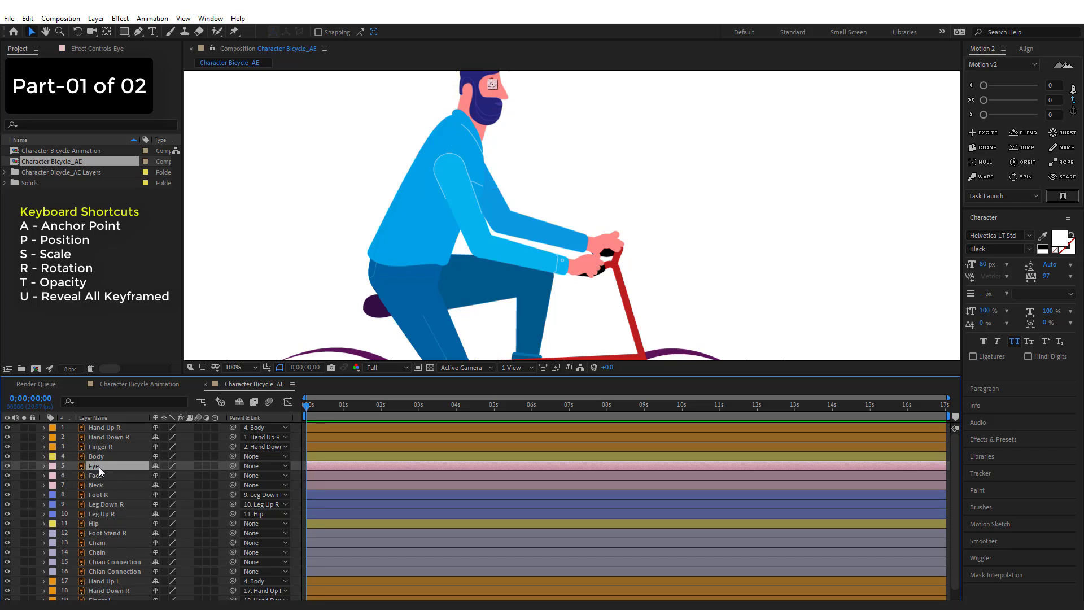
key("h")
left_click_drag(670, 186, 733, 248)
key("v")
key("period")
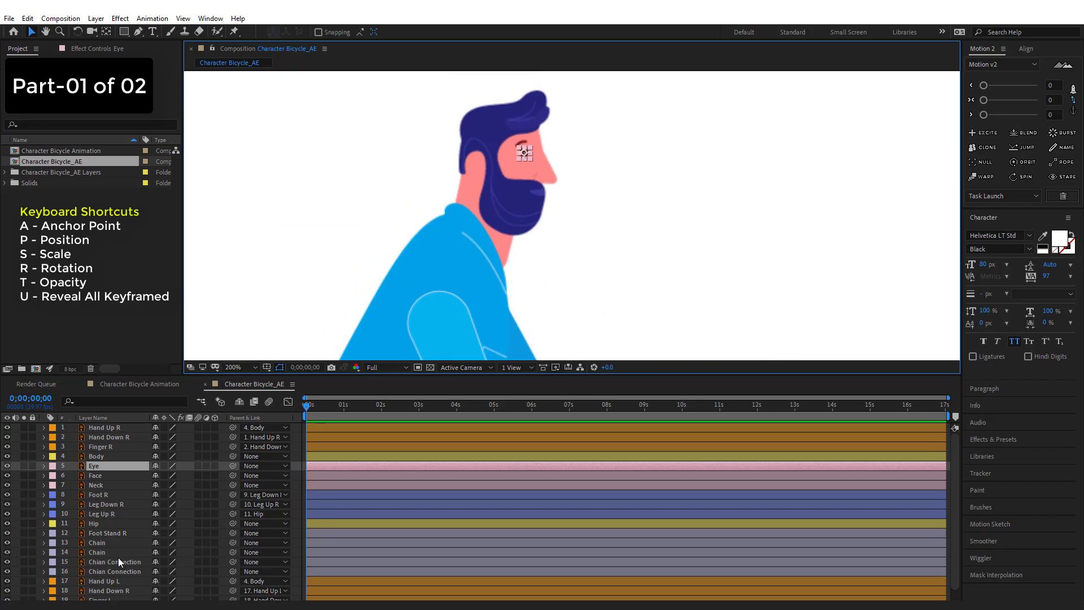
left_click(103, 477)
left_click(93, 469)
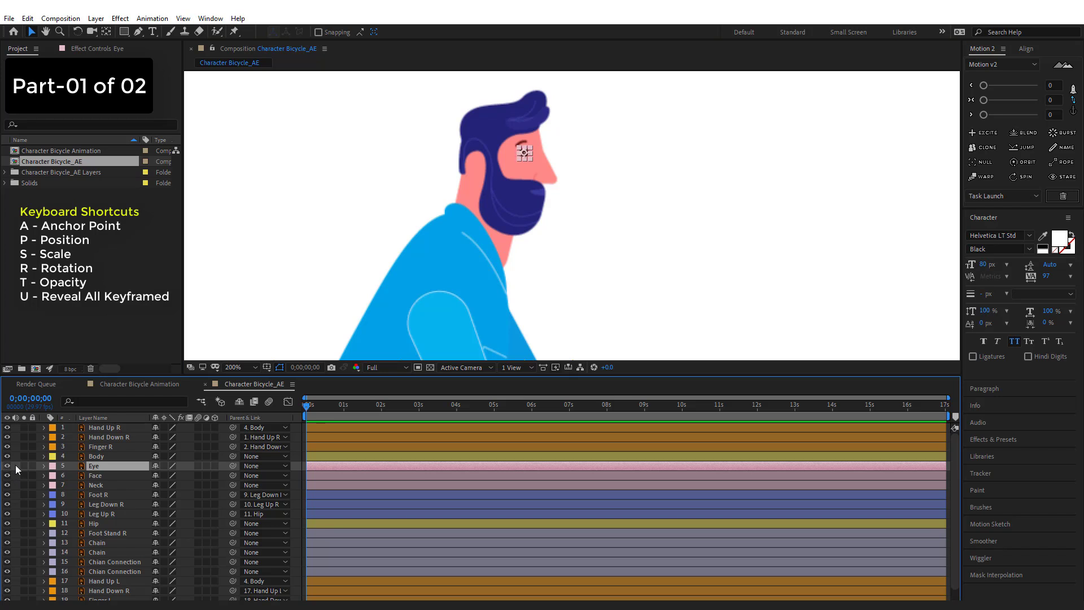
left_click_drag(232, 465, 103, 475)
left_click(103, 475)
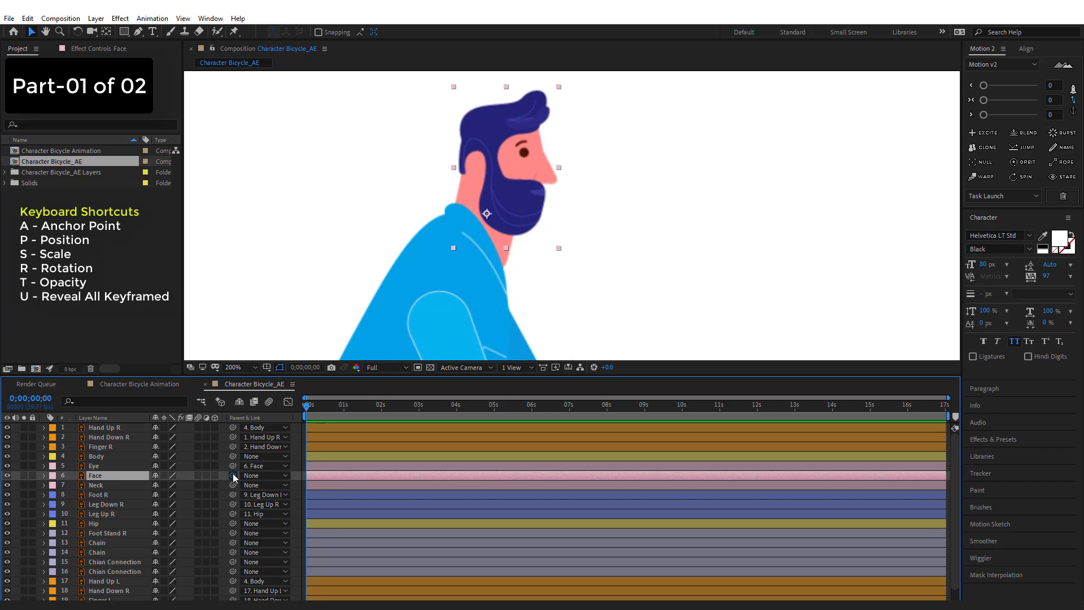
Step: Parent the Face layer to Neck and the Neck layer to Body
left_click_drag(233, 474, 100, 486)
left_click(99, 487)
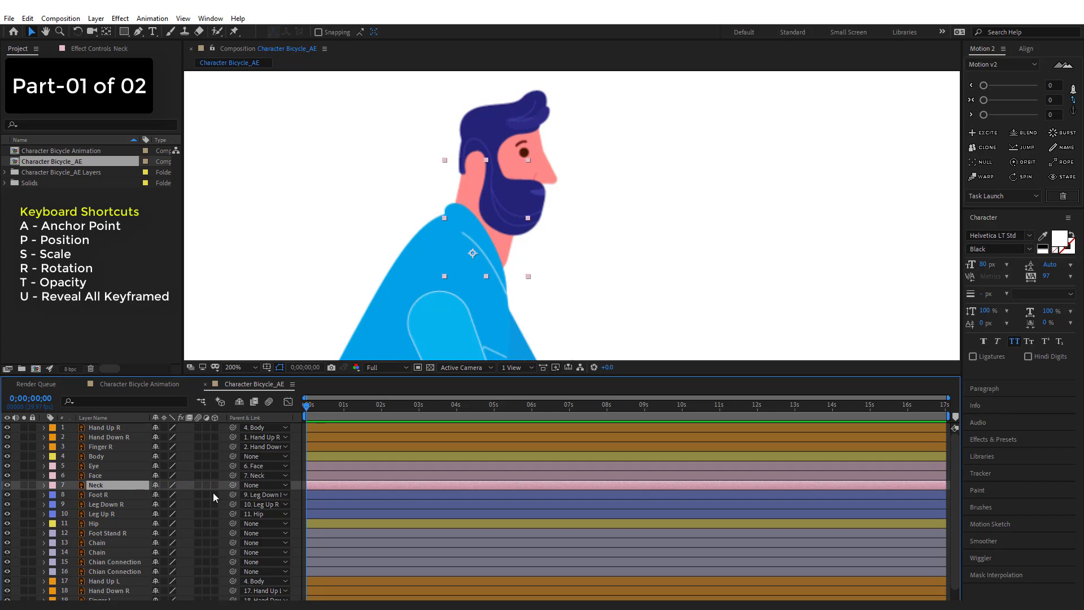
left_click_drag(232, 486, 112, 455)
left_click(111, 455)
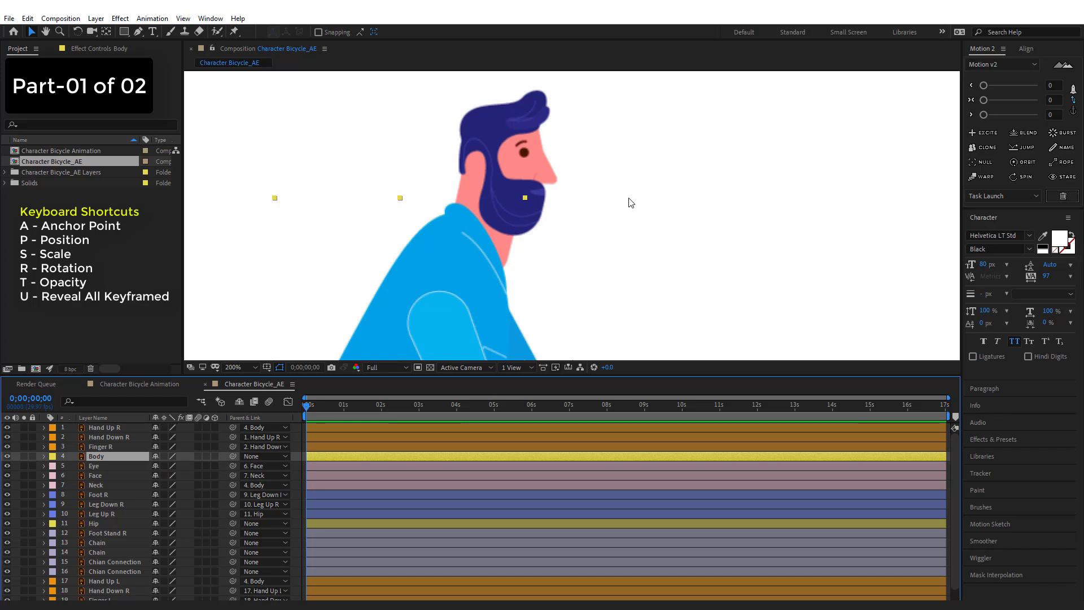
Step: Parent the Body layer to Hip so the upper body follows the hip
key("comma")
key("comma")
key("comma")
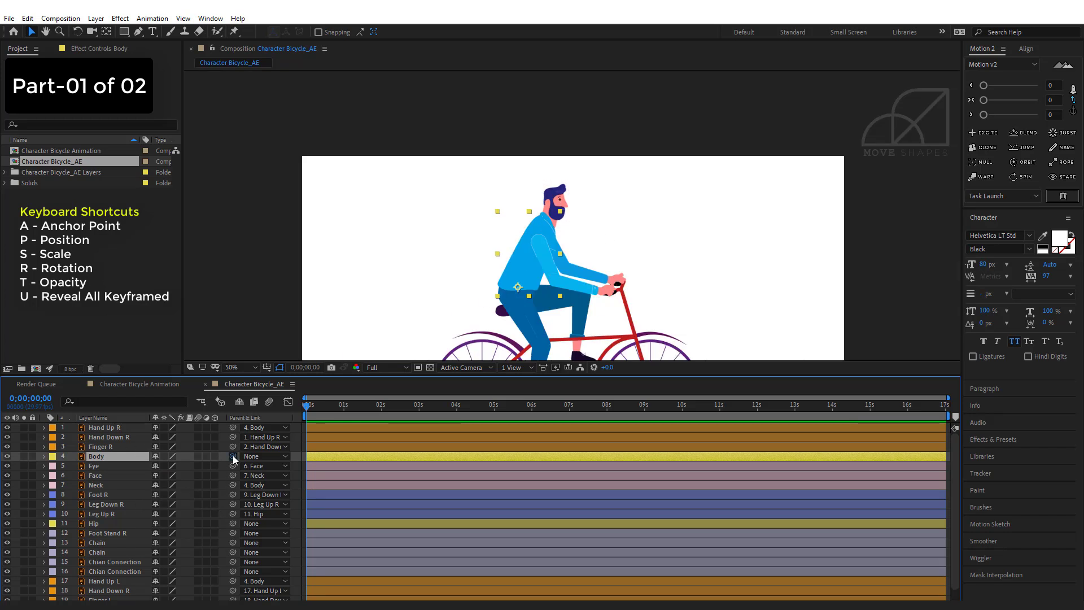
left_click_drag(233, 459, 100, 530)
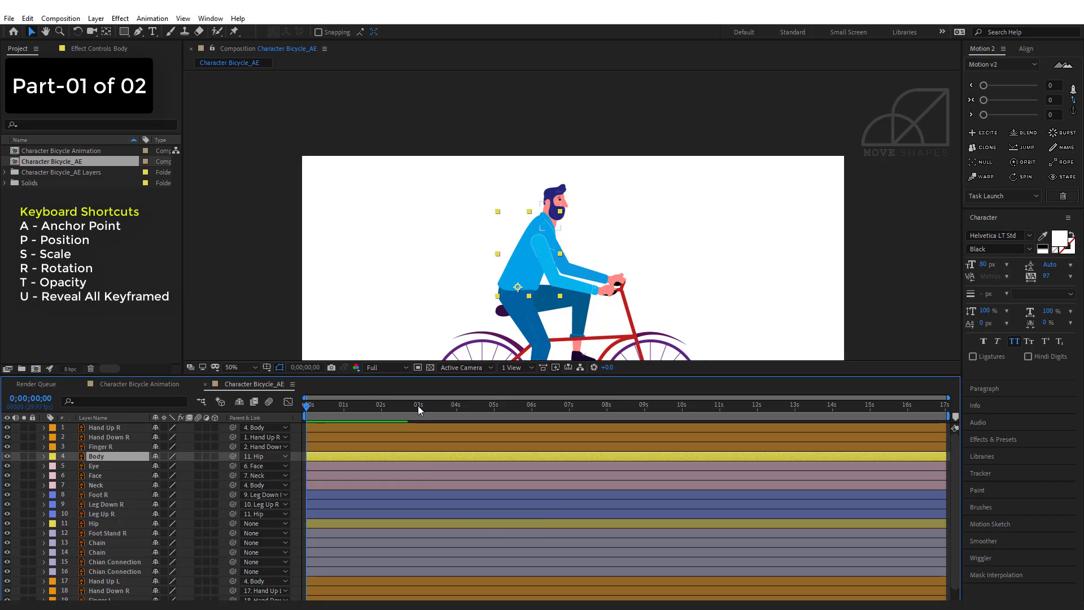
left_click(790, 123)
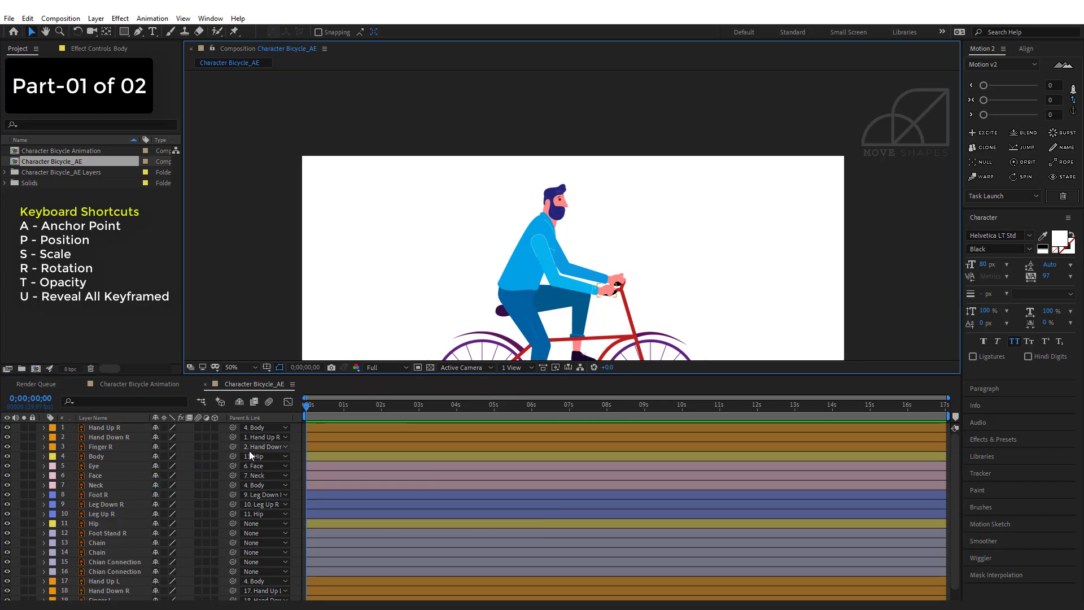
Step: Test the hierarchy by rotating the Hip layer, and undo that rotation
left_click(101, 524)
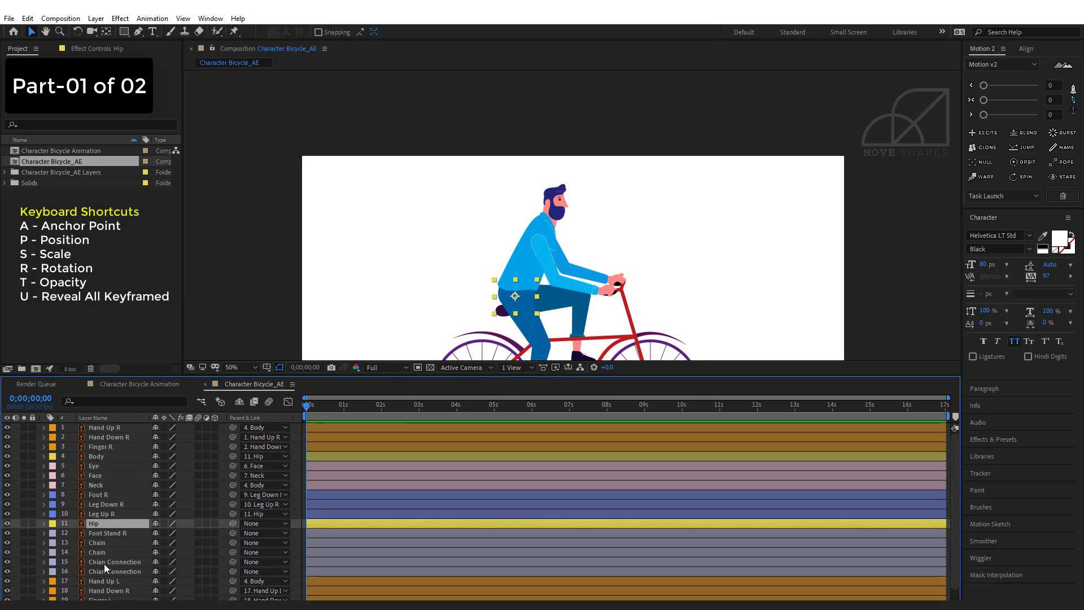
key("r")
left_click_drag(166, 535, 224, 538)
key("ctrl+z")
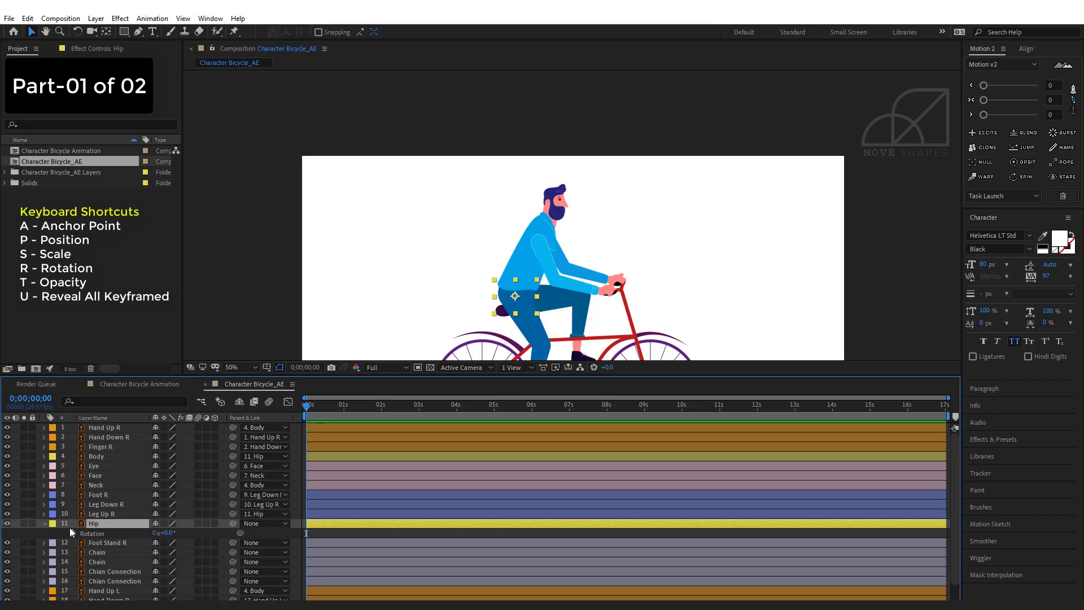
Step: Test the upper-body rig by rotating Body to -17° and Hand Up R to -29°
left_click(95, 456)
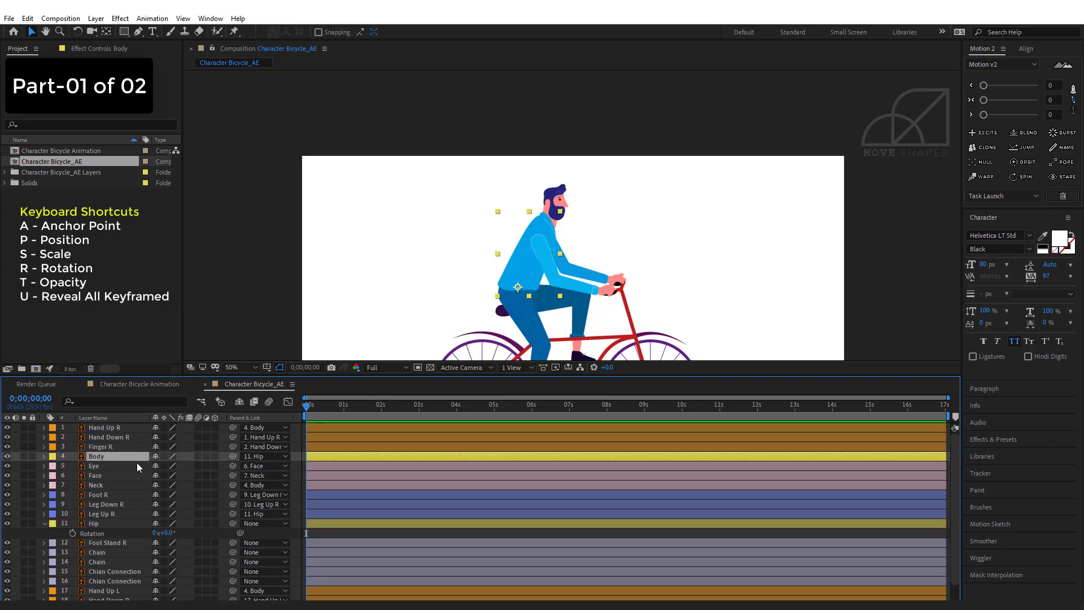
key("r")
mouse_move(167, 467)
left_mouse_down()
mouse_move(184, 468)
mouse_move(158, 468)
left_mouse_up()
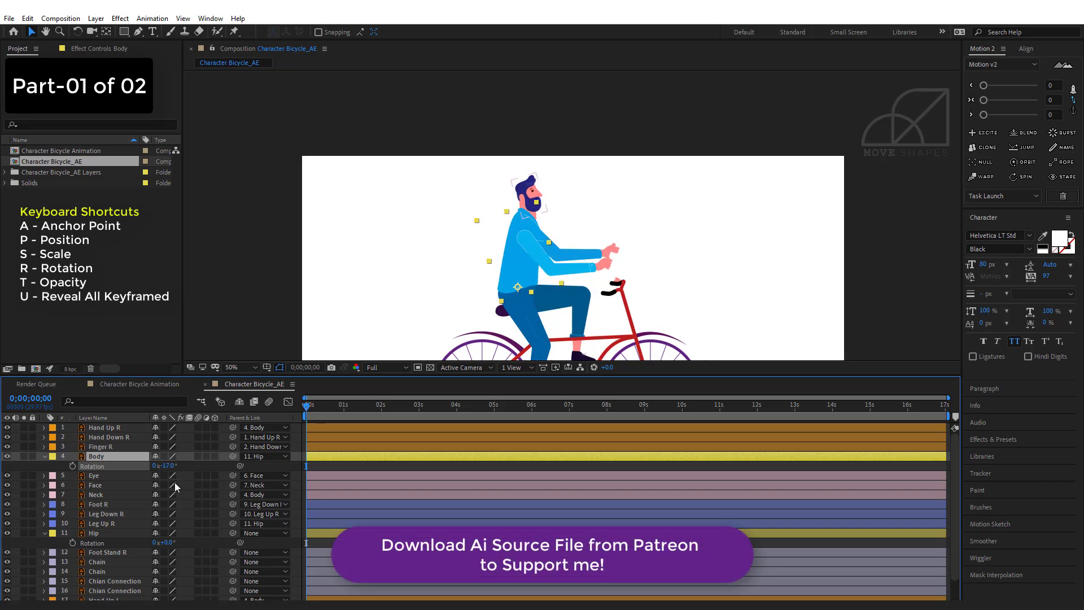
left_click(578, 203)
left_click(544, 260)
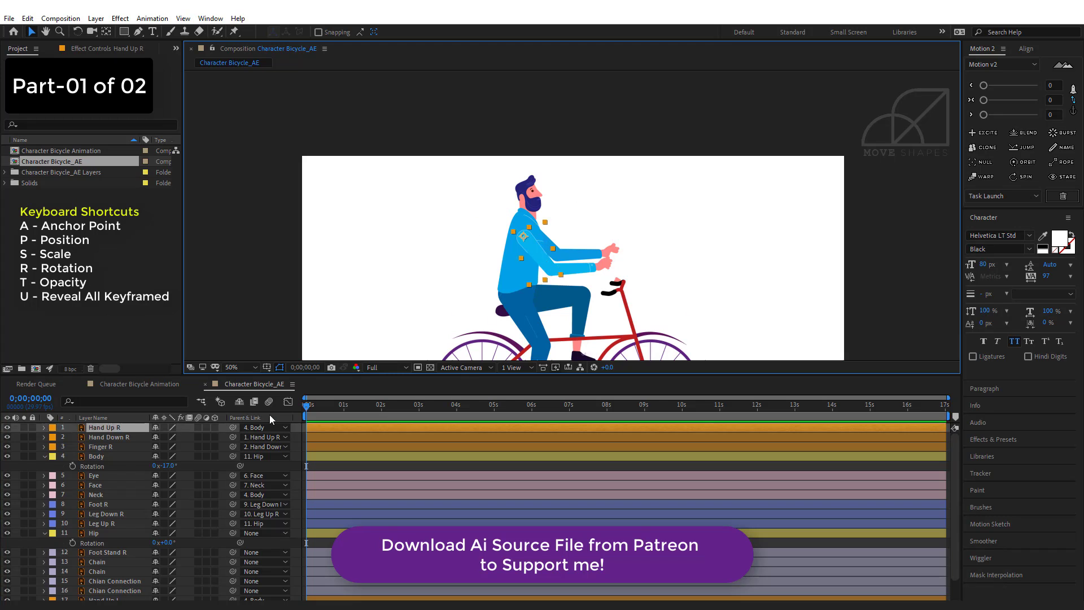
key("r")
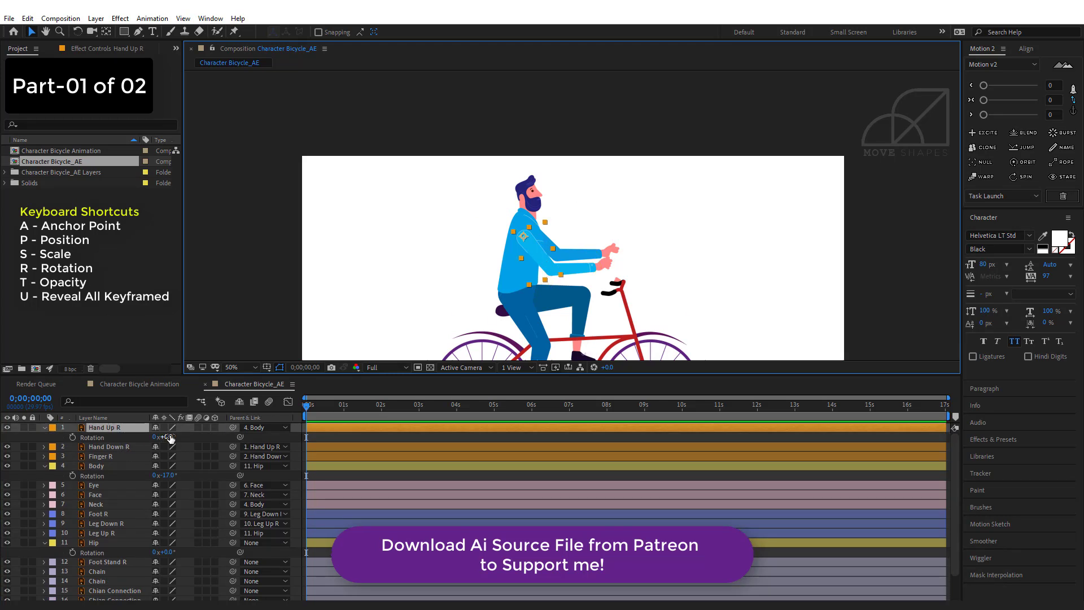
left_click_drag(170, 438, 207, 489)
Step: Test the leg rig by rotating the Leg Up R layer to 34°
left_click_drag(821, 295, 810, 209)
key("v")
left_click(514, 241)
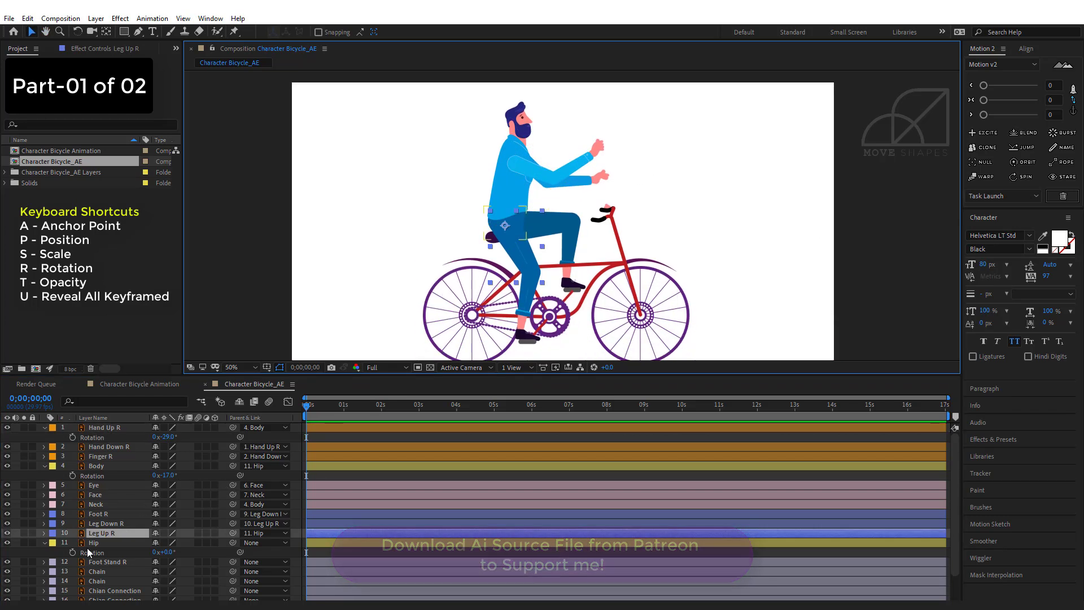
key("r")
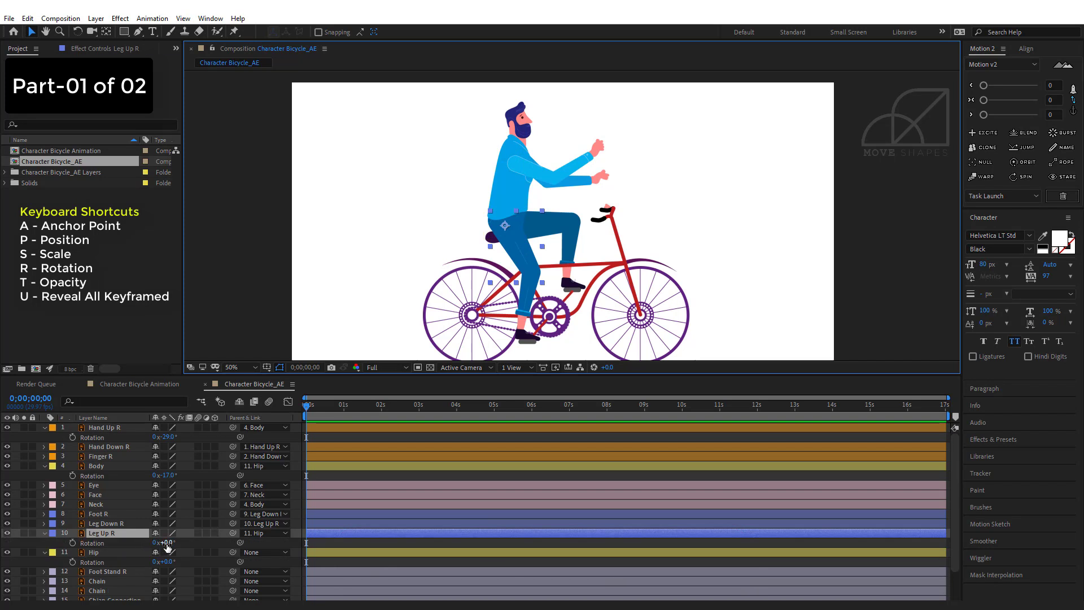
mouse_move(168, 547)
left_mouse_down()
mouse_move(147, 570)
mouse_move(186, 550)
left_mouse_up()
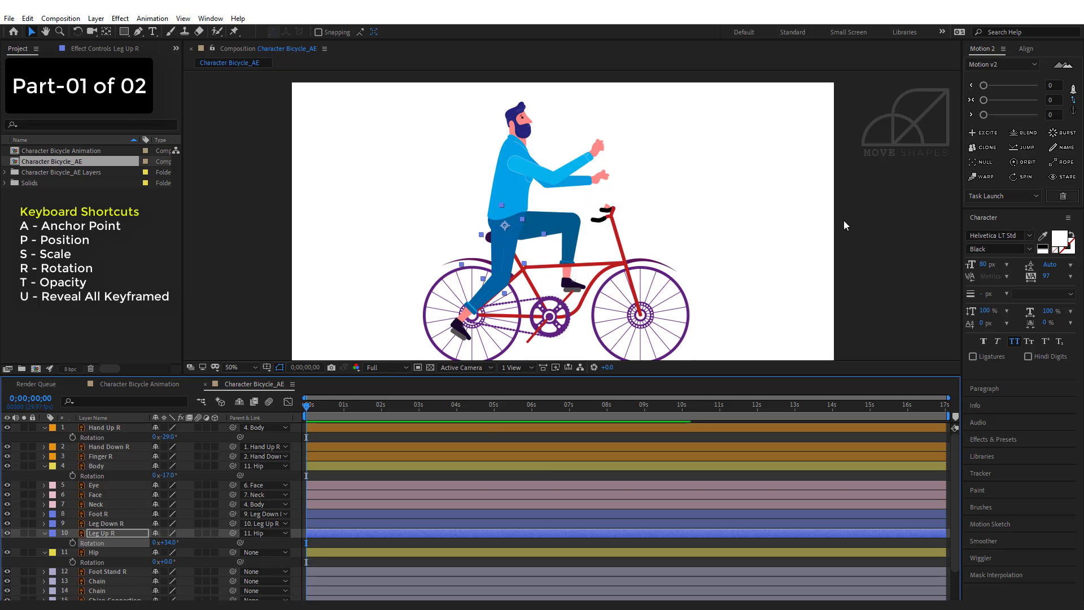
left_click(874, 212)
Step: Reset the rotation of the Leg Up R, Body and Hand Up R layers to 0°
left_click(172, 545)
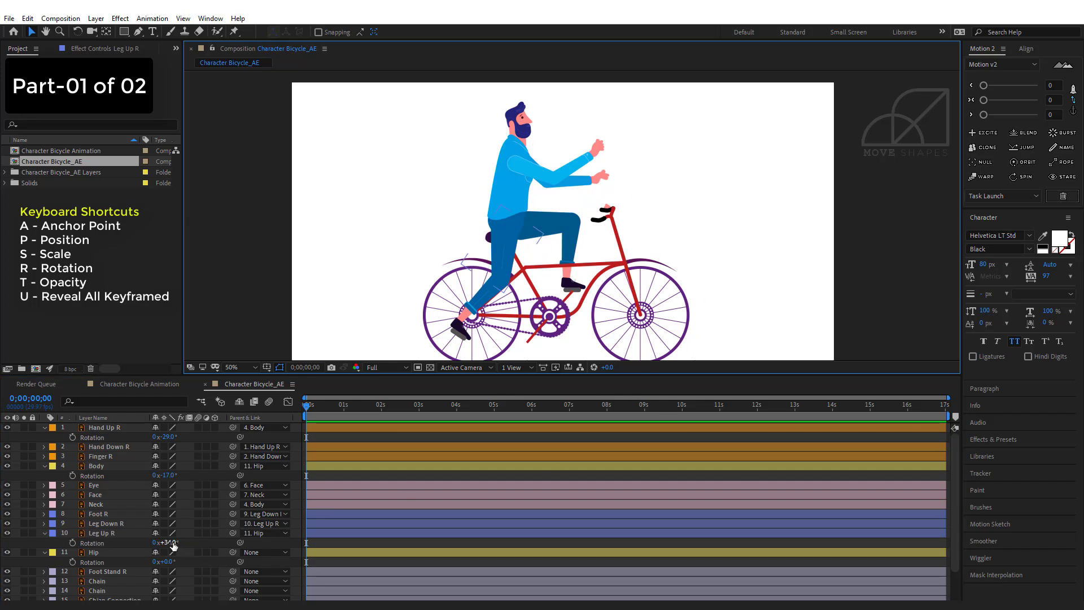
left_click(170, 543)
type("0")
key("Return")
left_click(167, 476)
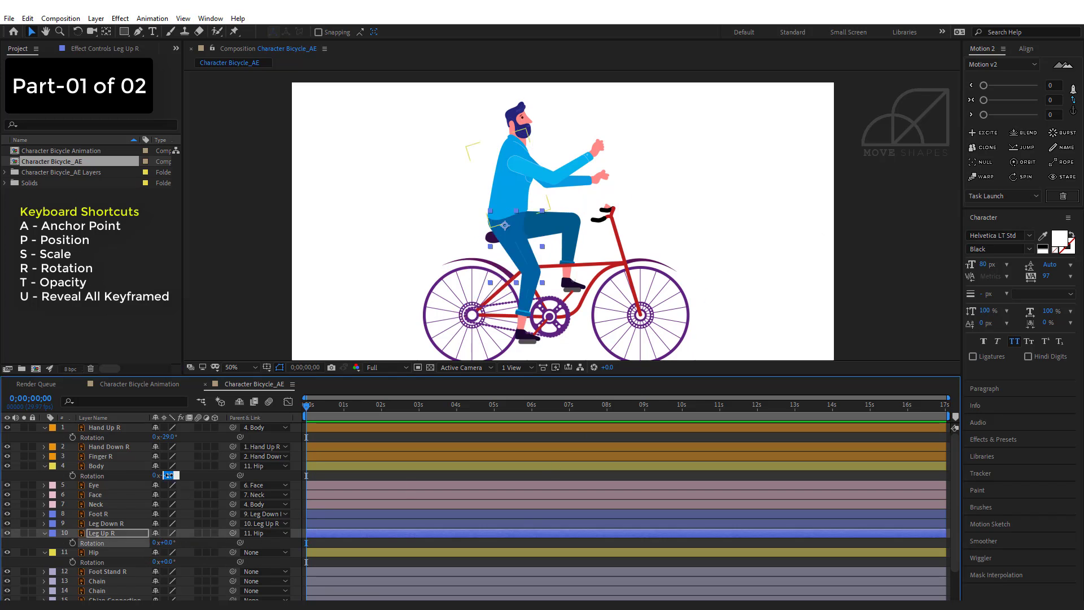
type("0")
key("Return")
left_click(170, 437)
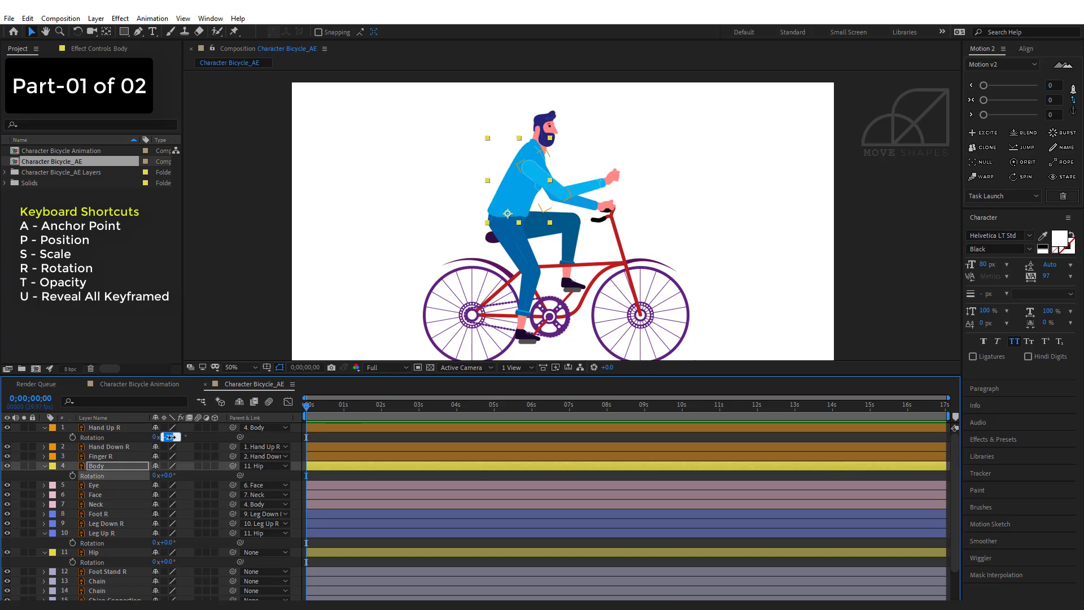
type("0")
key("Return")
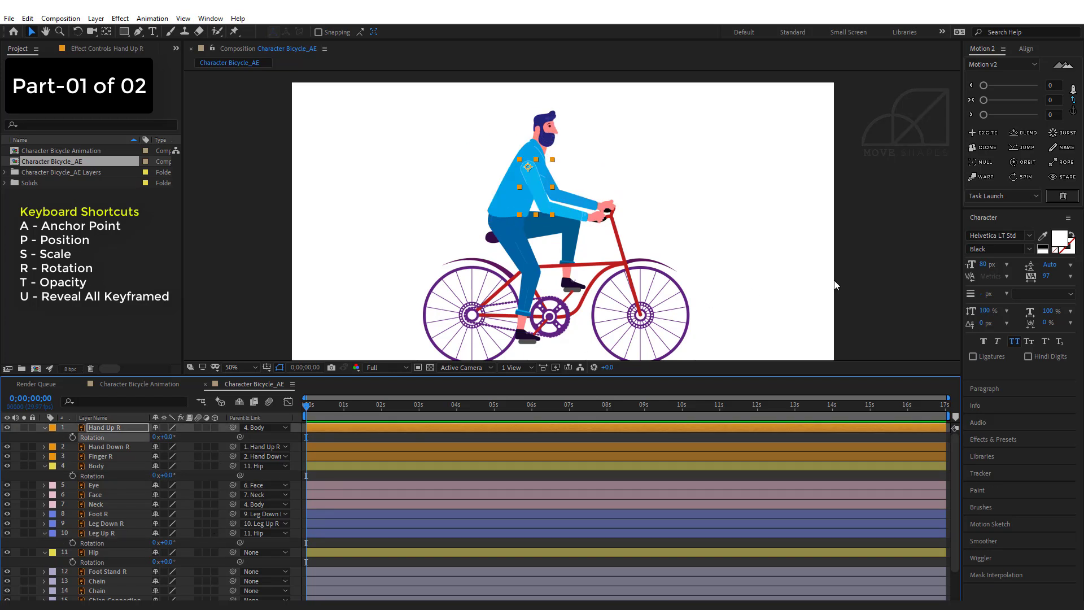
Step: Collapse the revealed rotation properties of the Hand Up R, Body, Leg Up R and Hip layers
left_click(44, 428)
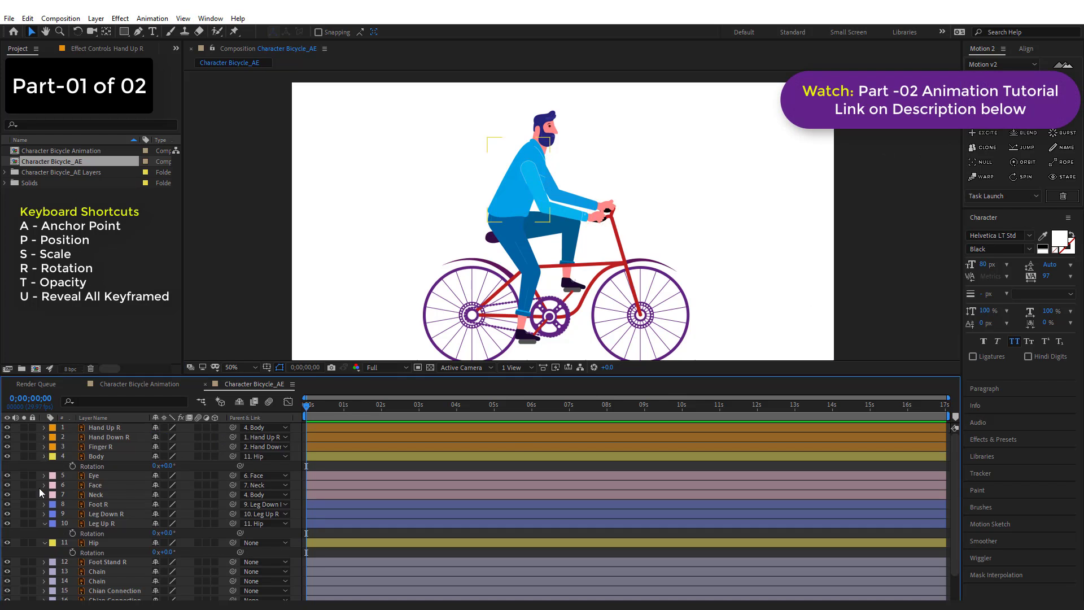
left_click(44, 456)
left_click(45, 514)
left_click(44, 524)
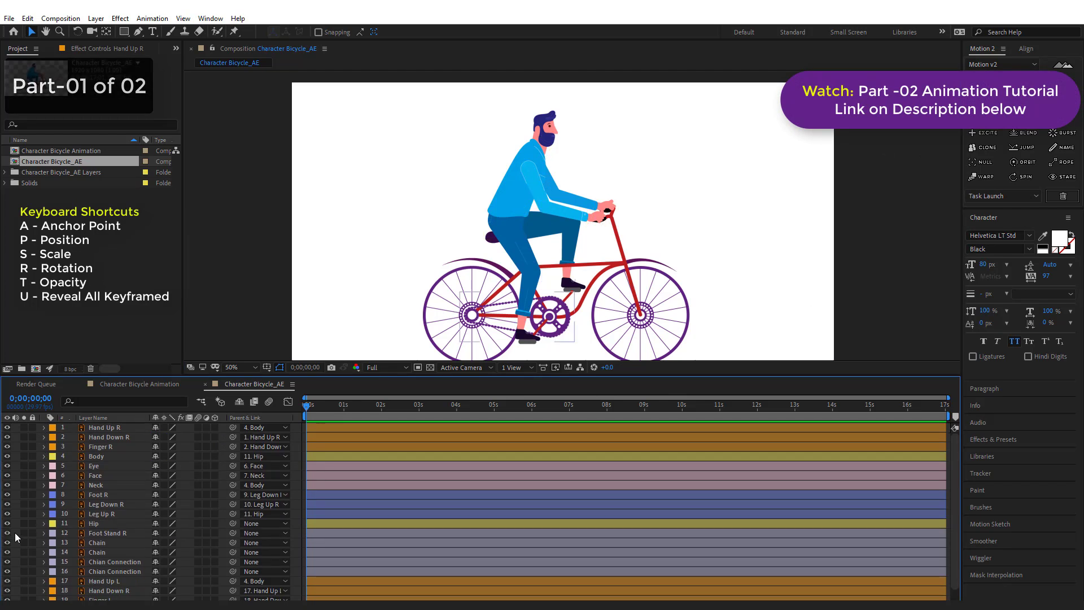